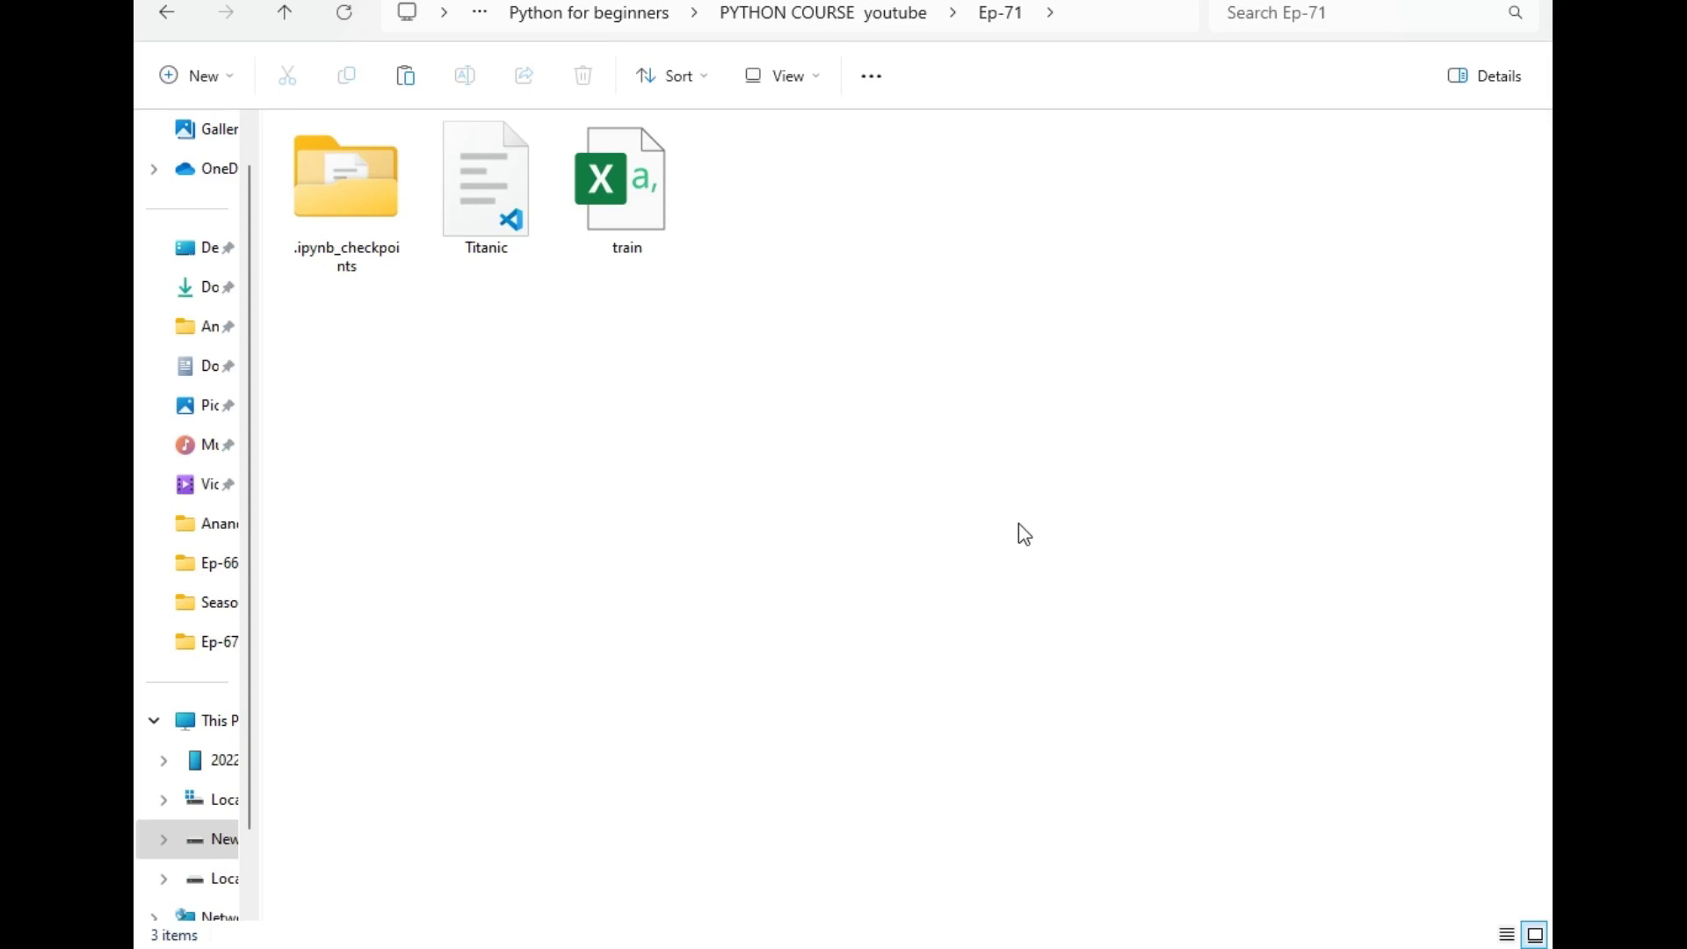
Launch Jupyter Notebook from PowerShell in the Ep-71 folder and open Titanic.ipynb
right_click(1019, 523)
click(1114, 448)
text(jupy)
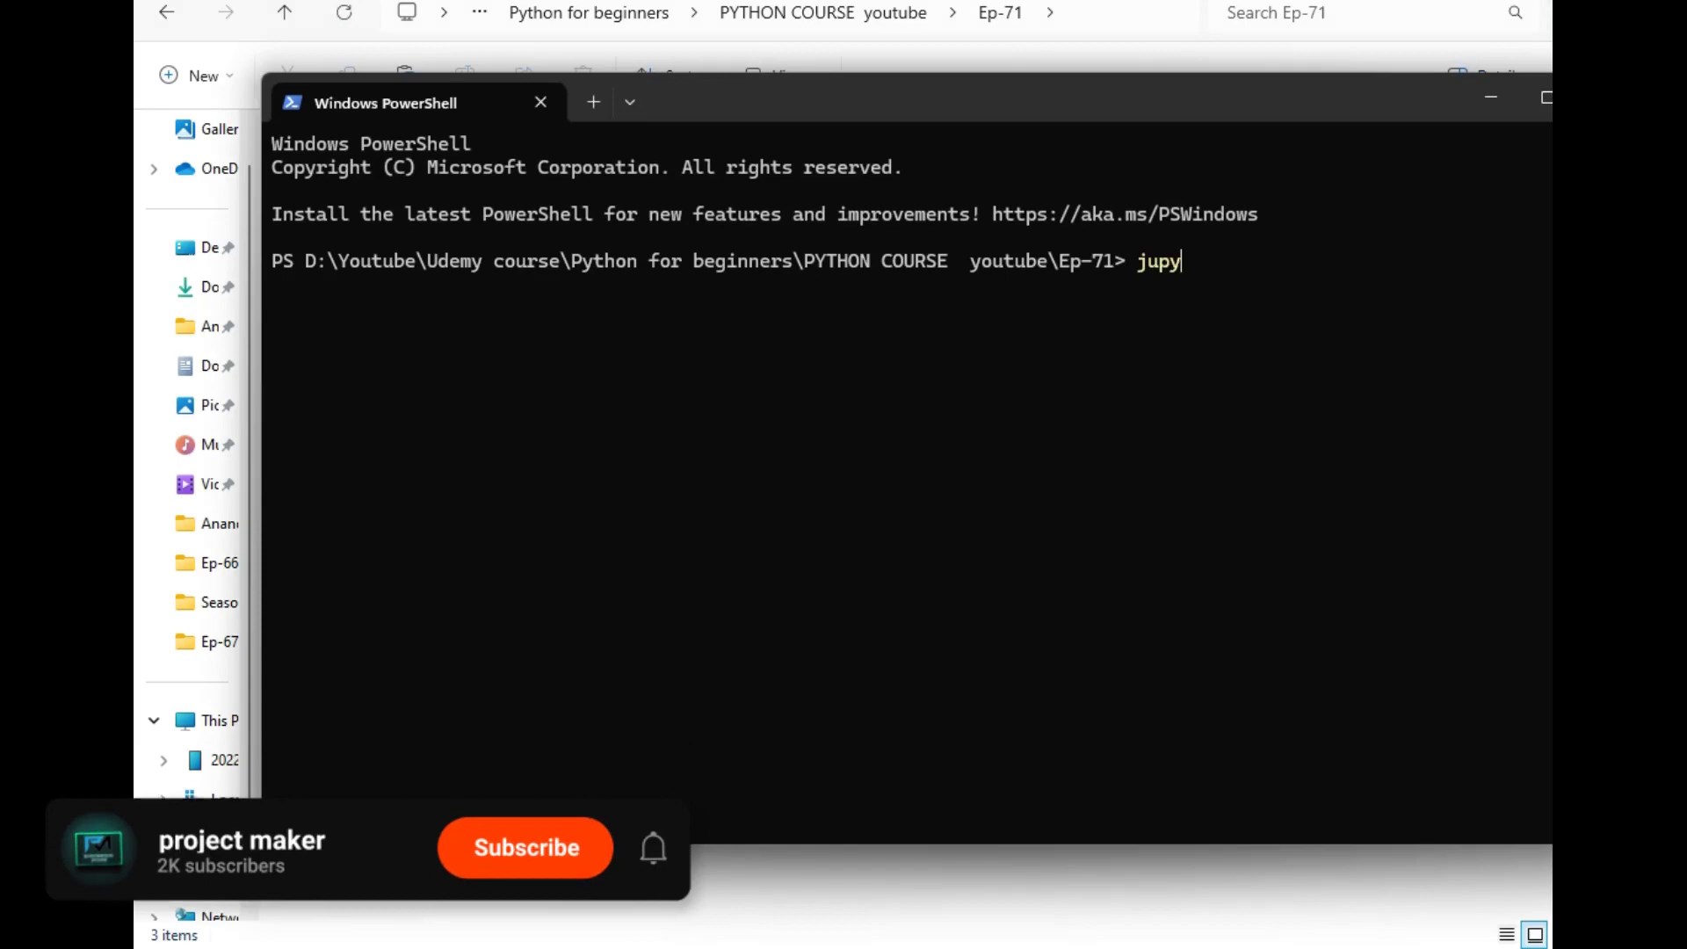
text(ter notebook)
key(Return)
click(361, 255)
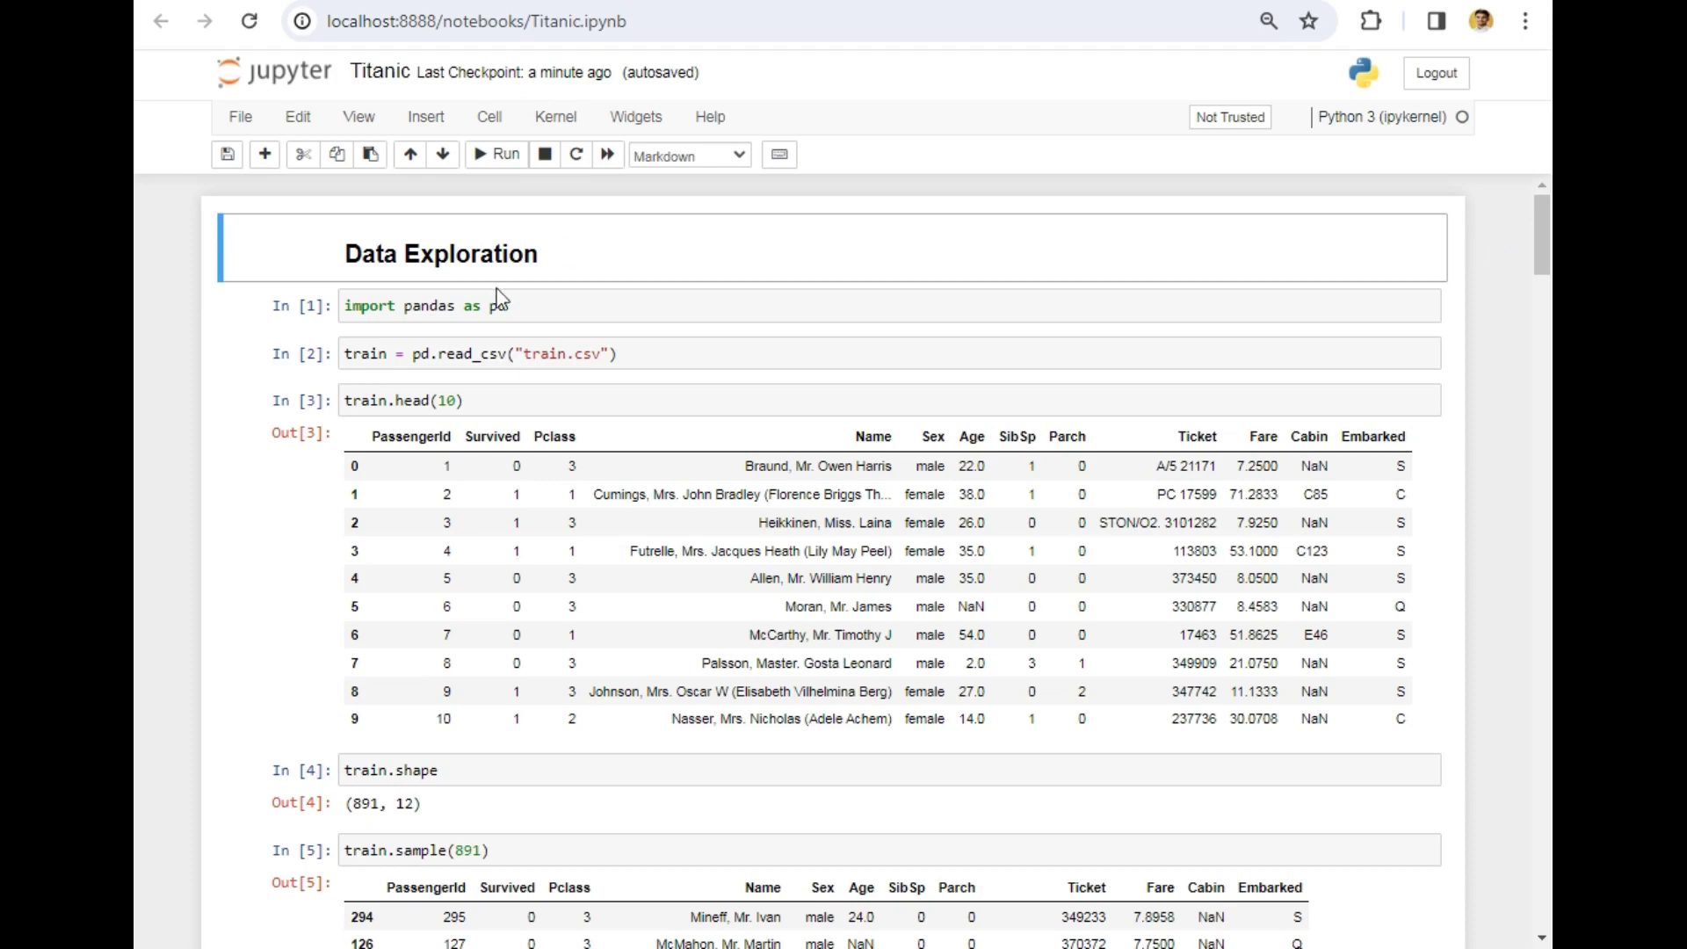
Rerun the pandas import, train.csv loading and preview cells, and the 891-row random sample
click(569, 306)
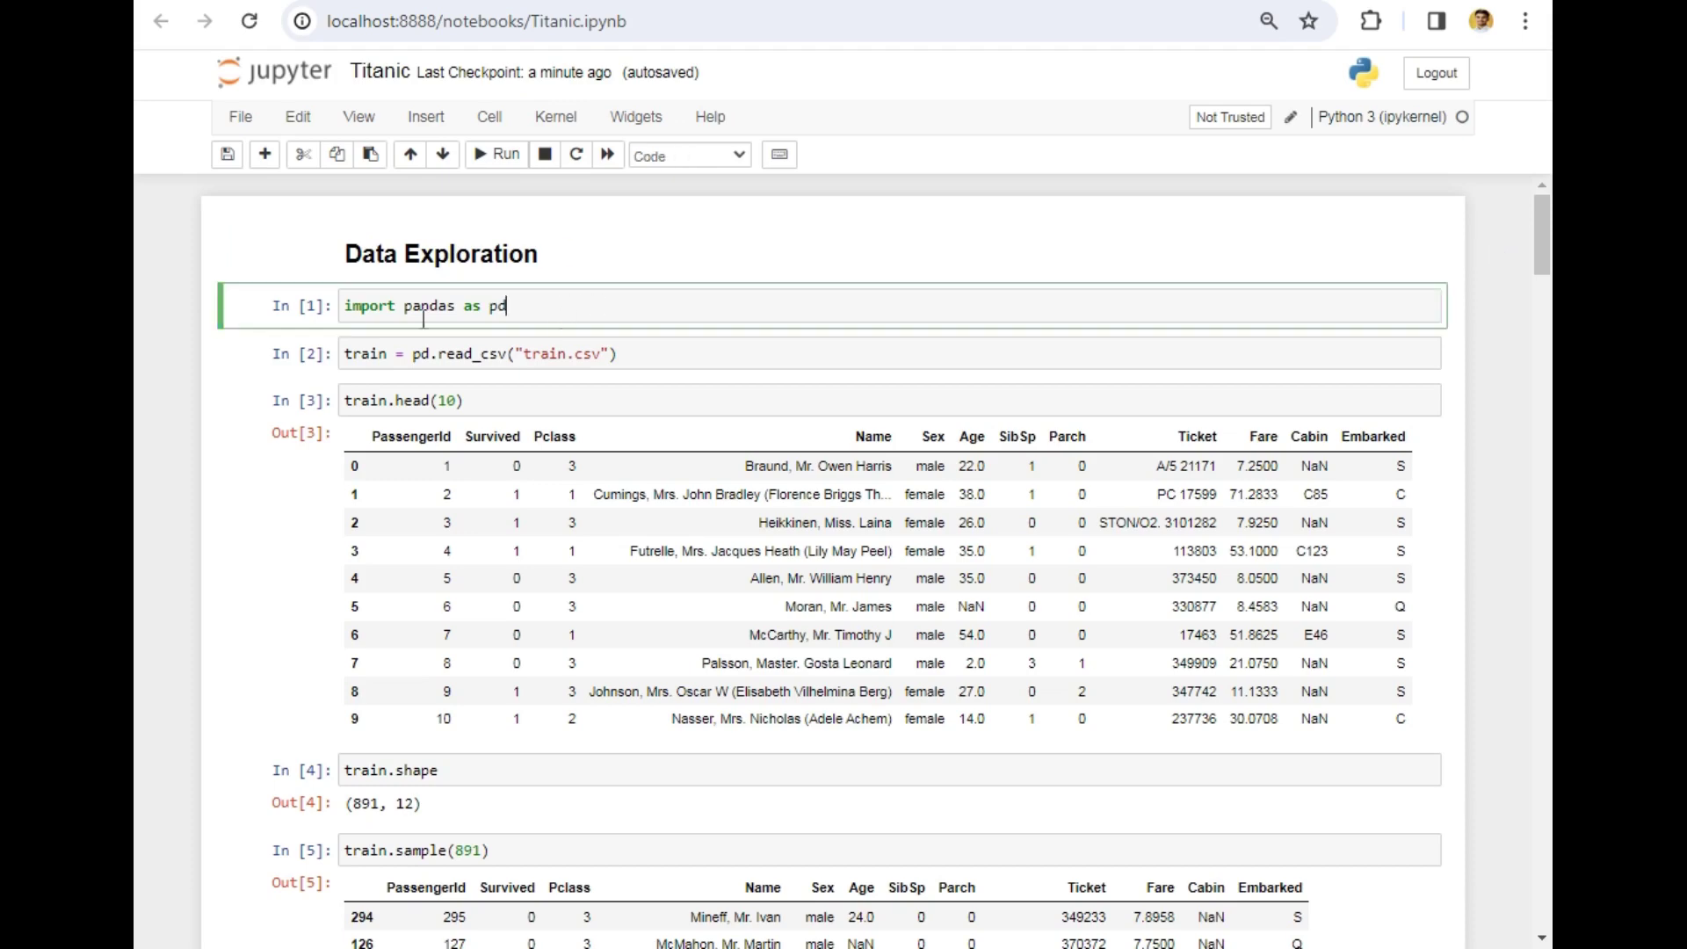
key(shift+Return)
key(shift+Return)
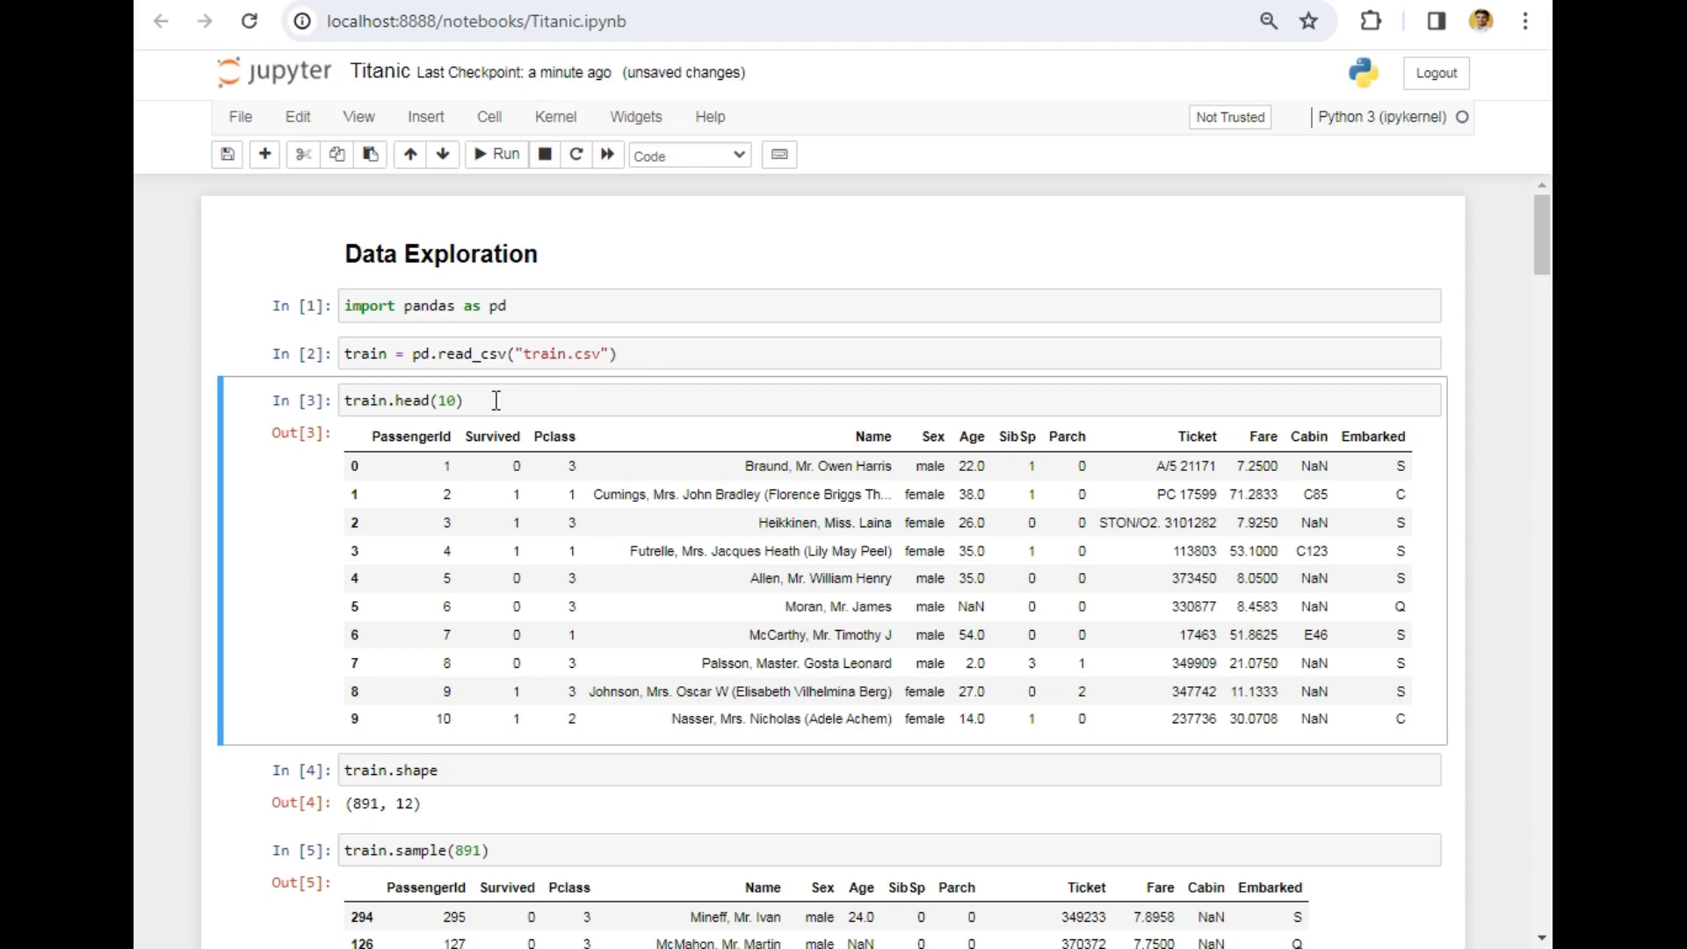
key(shift+Return)
key(shift+Return)
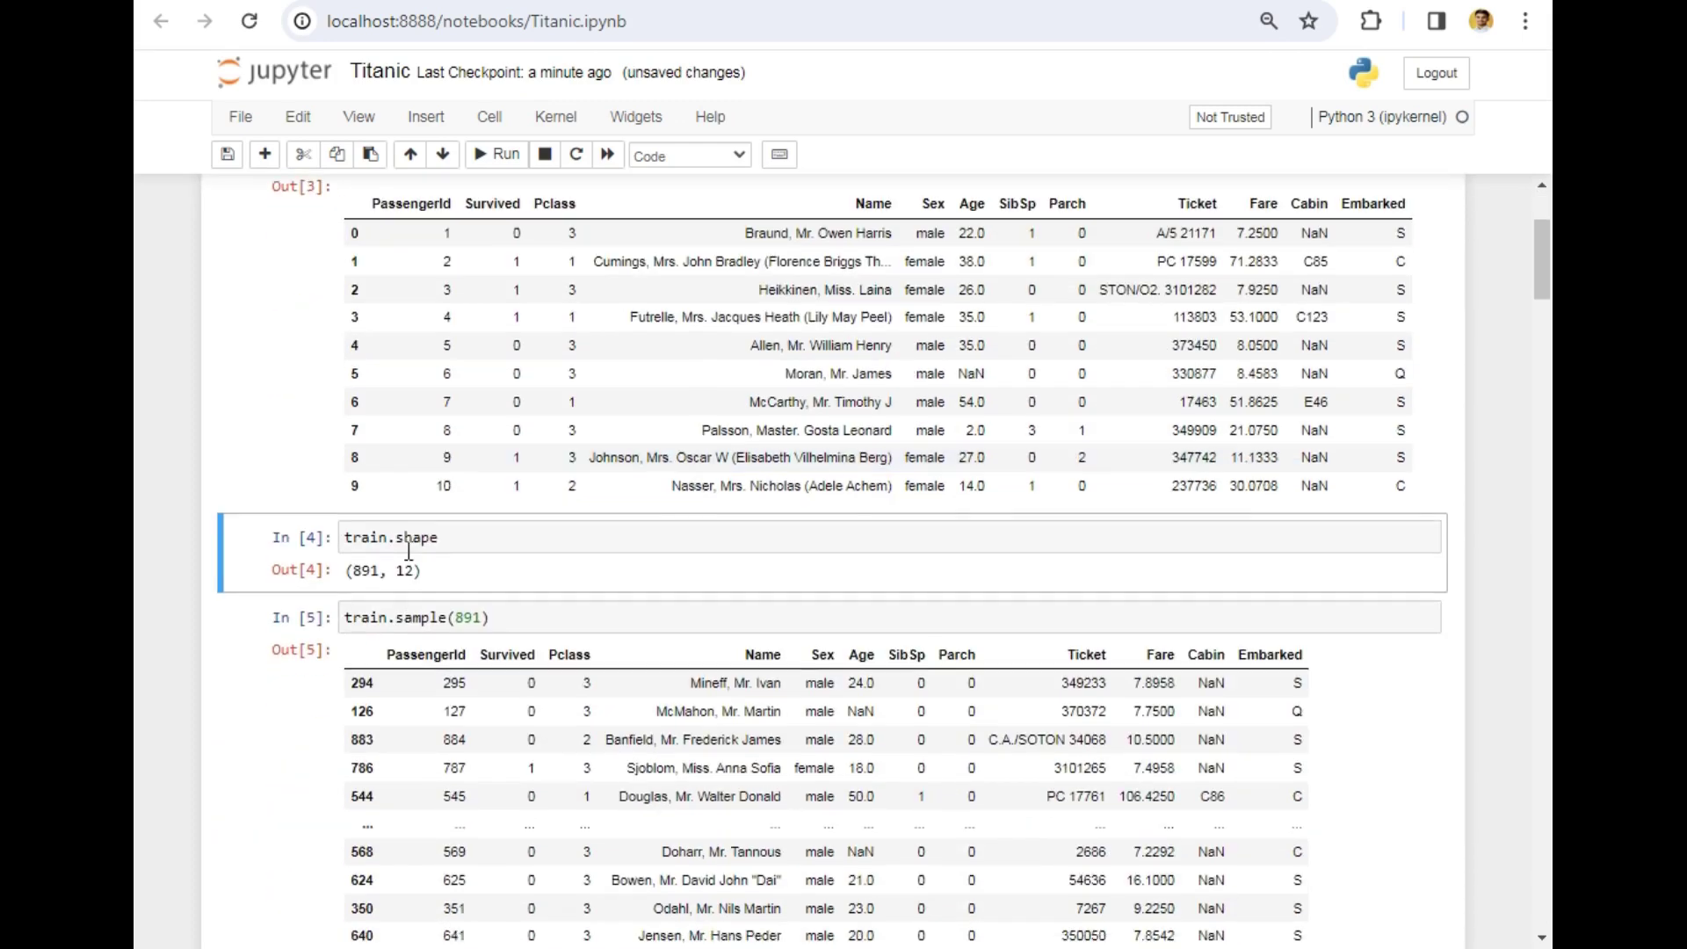
scroll(527, 552, down, 3)
scroll(528, 551, down, 2)
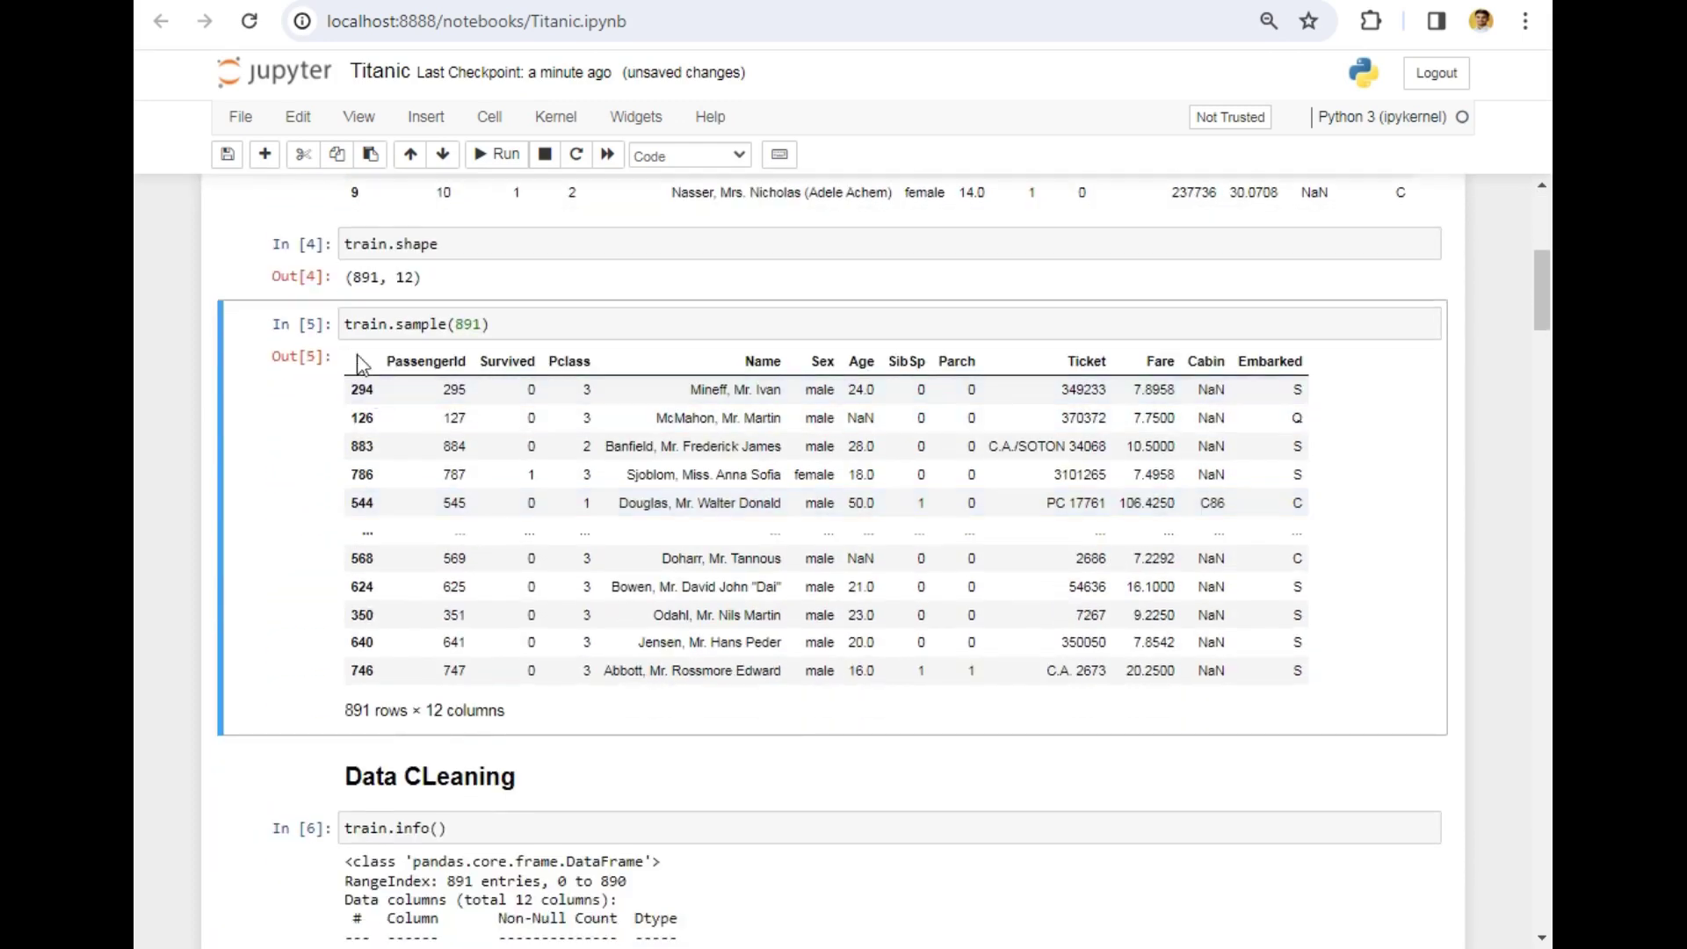
drag(351, 324, 584, 330)
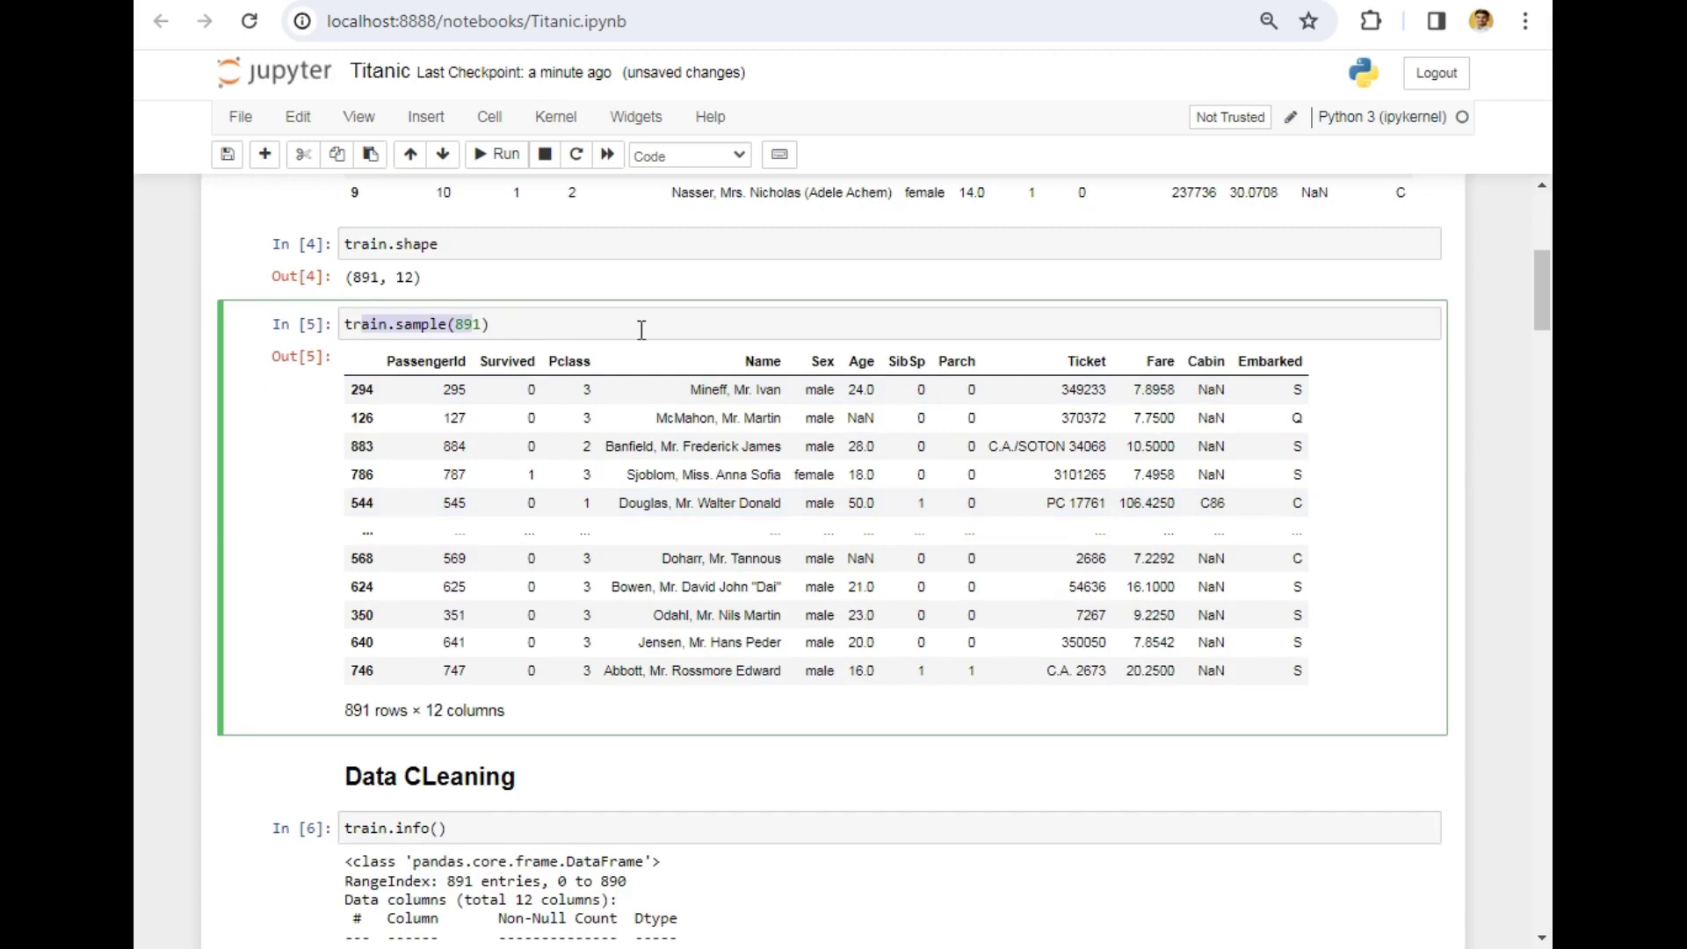
key(shift+Return)
scroll(672, 597, down, 1)
scroll(671, 598, down, 1)
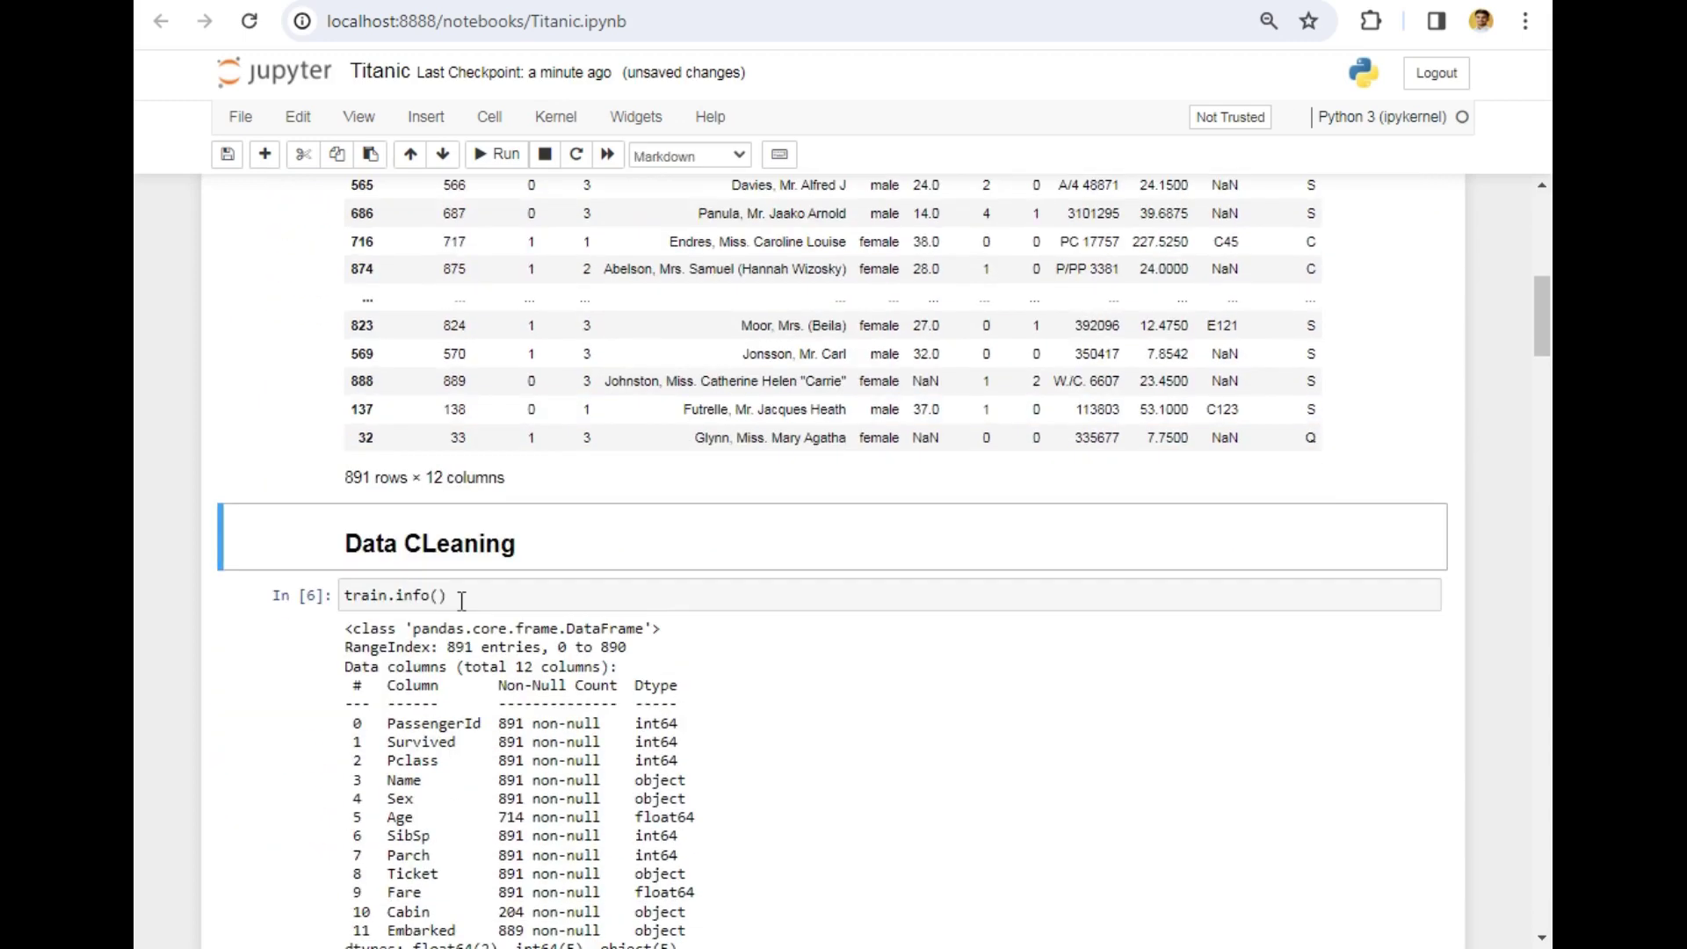
drag(373, 545, 419, 547)
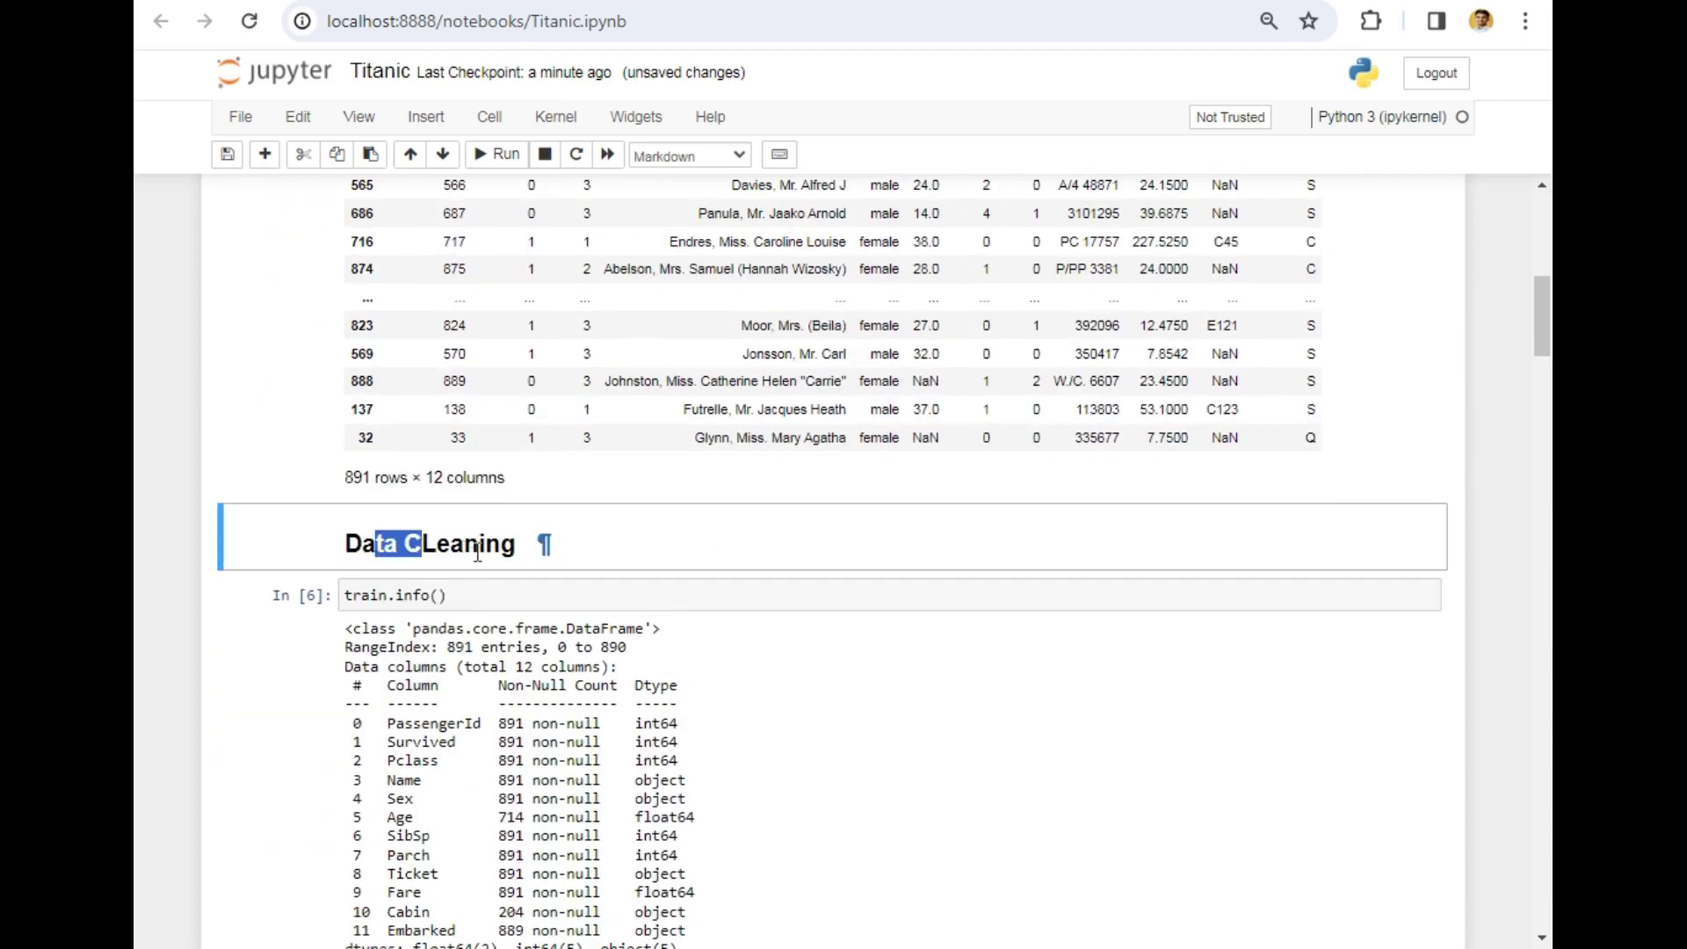
scroll(541, 544, down, 2)
Rerun train.info() and the isnull().sum() missing-value count
click(470, 353)
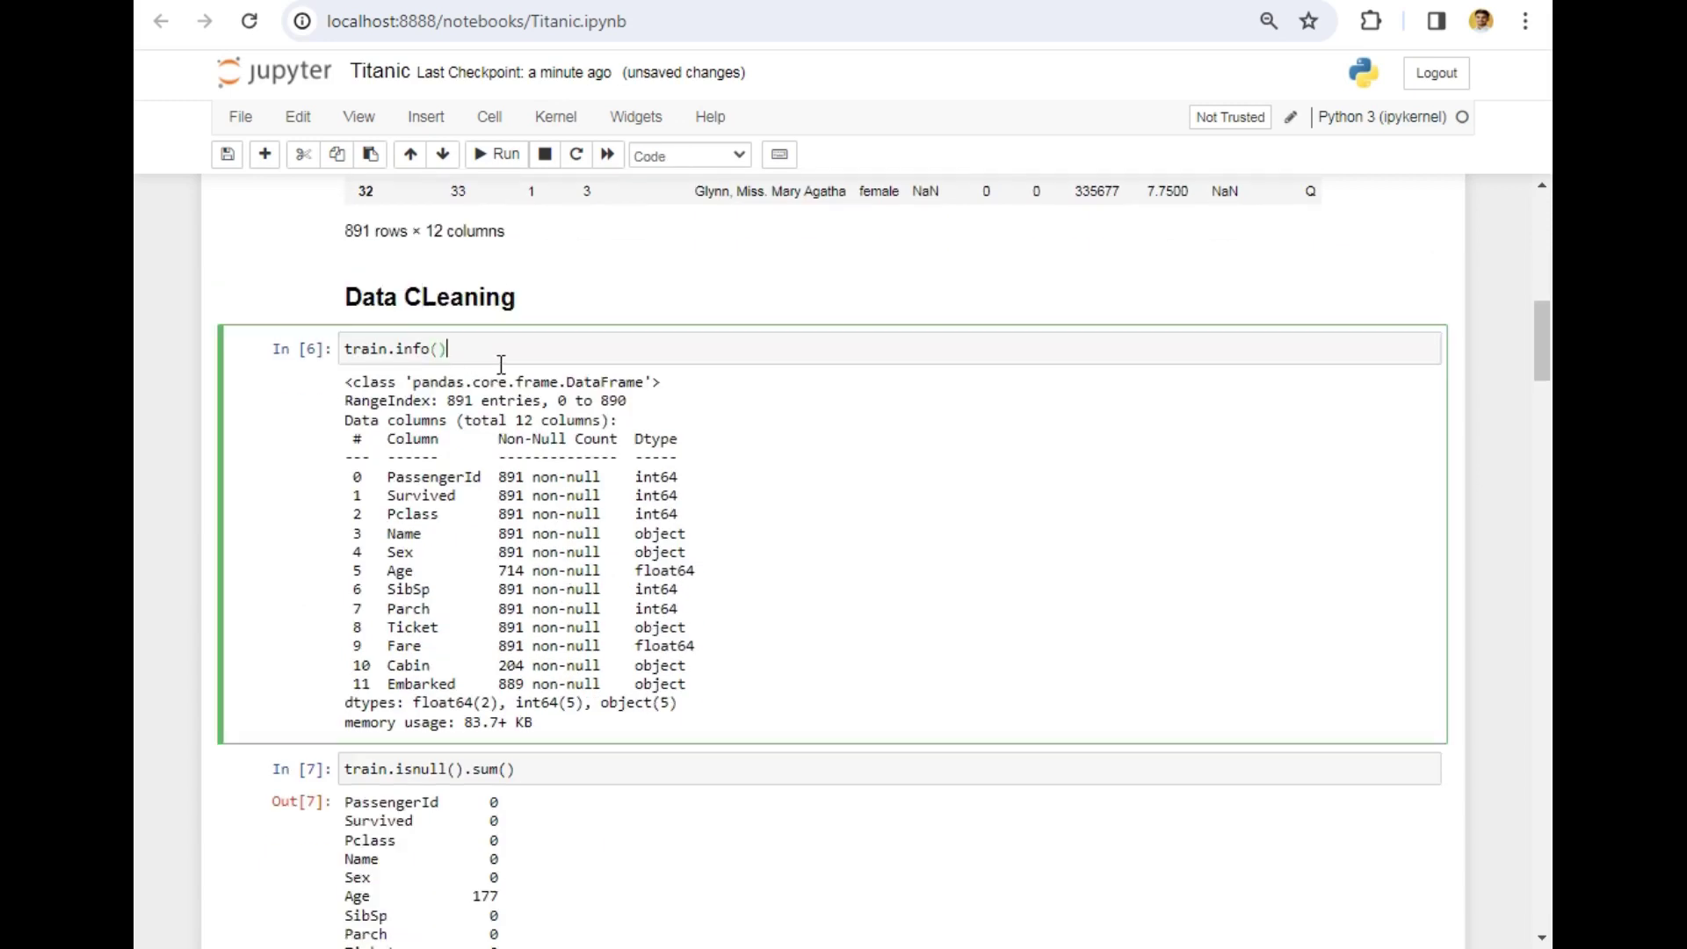
key(shift+Return)
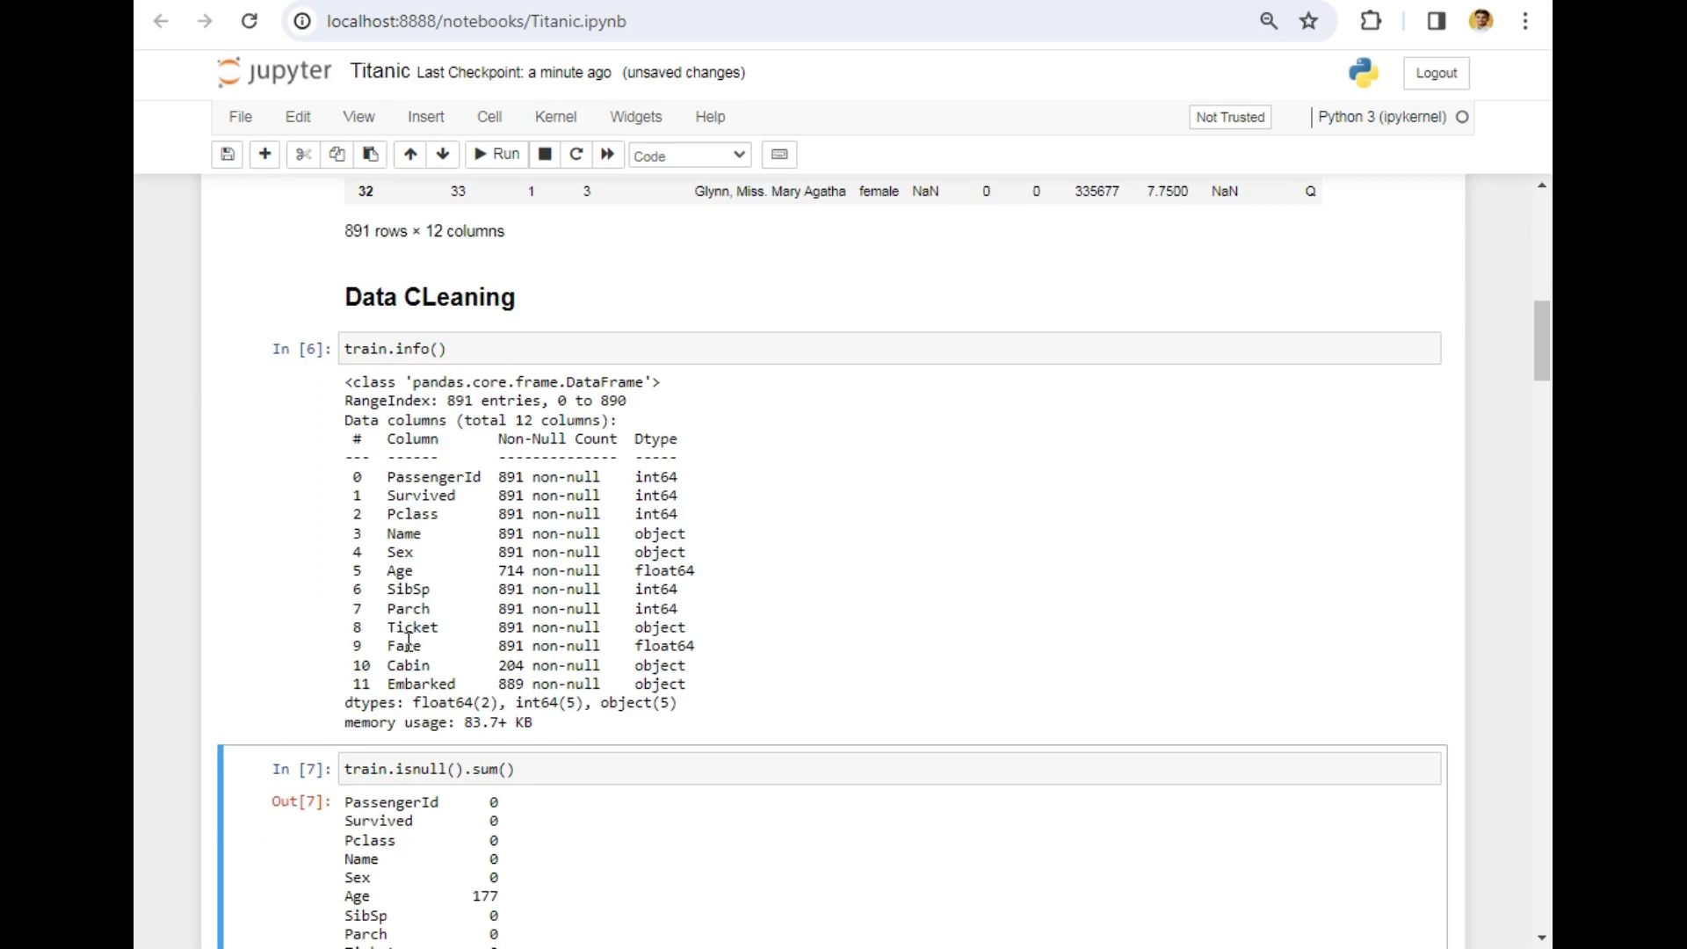
scroll(587, 666, down, 2)
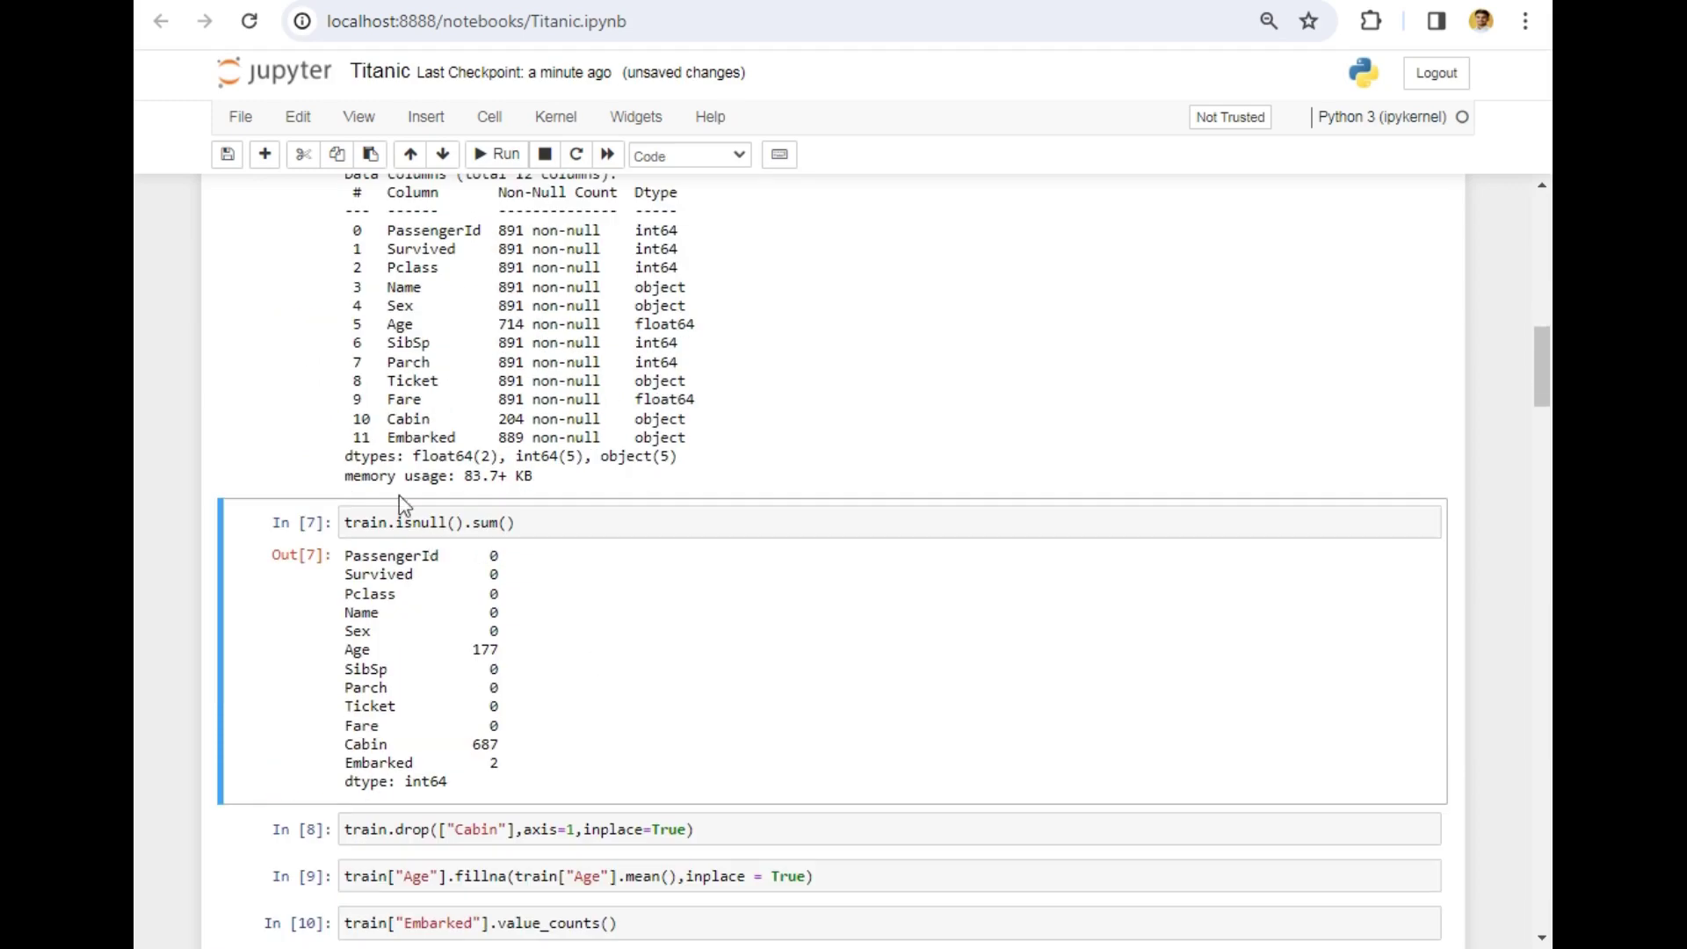
key(shift+Return)
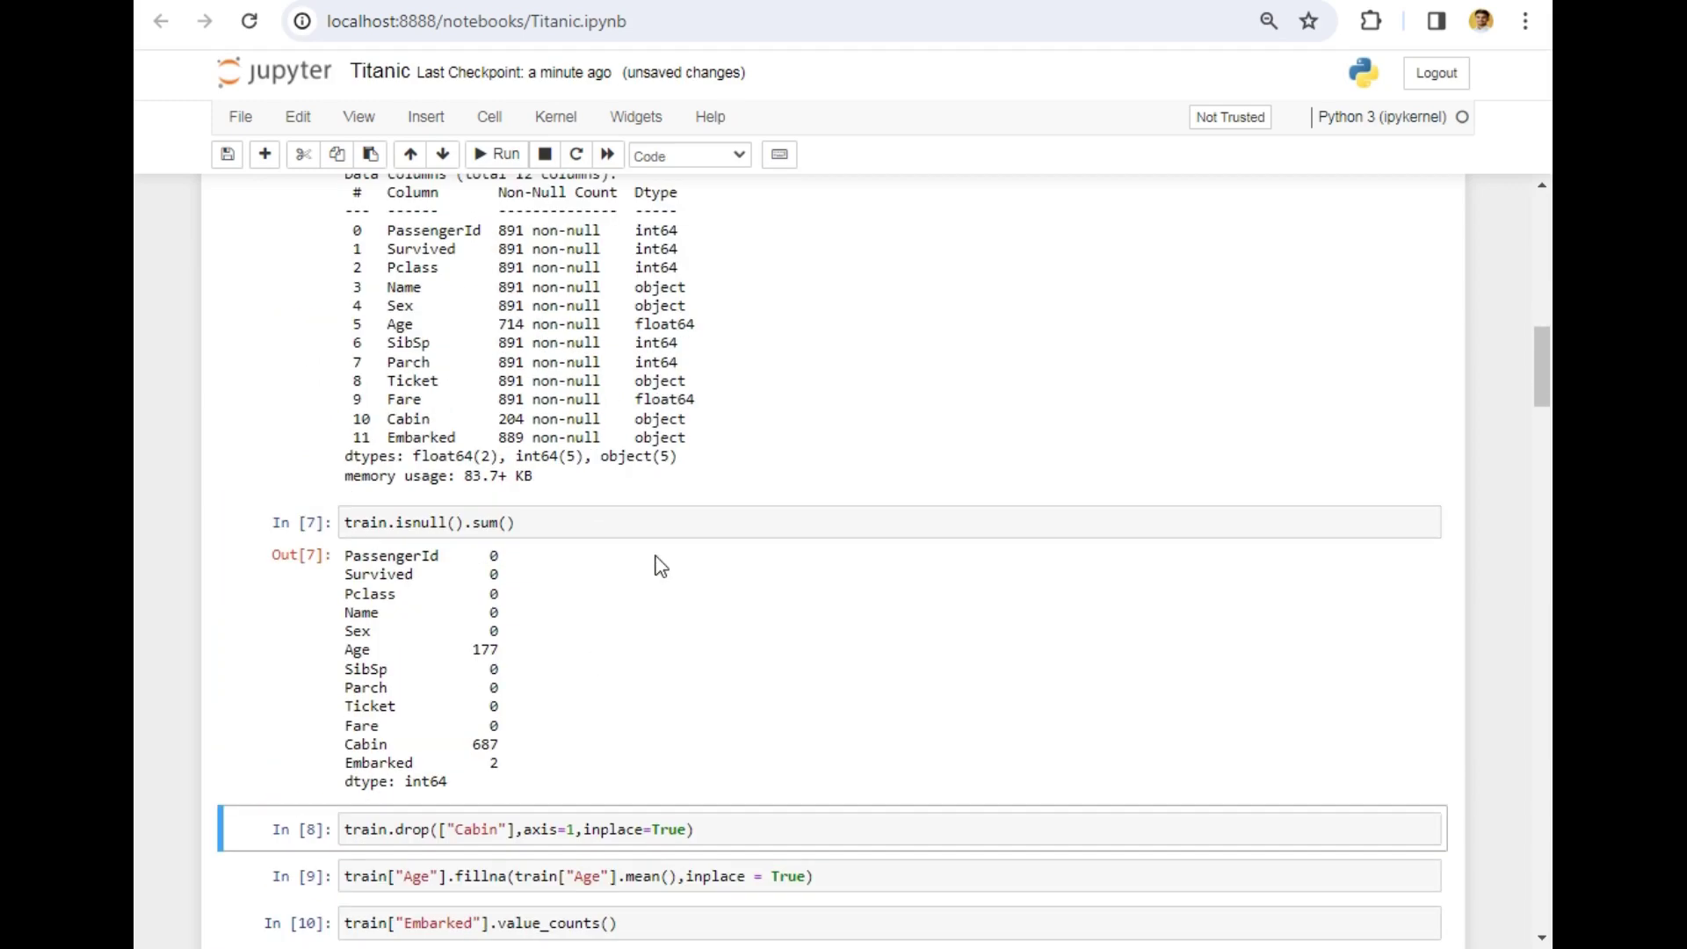
scroll(660, 565, down, 1)
scroll(660, 565, down, 2)
double_click(420, 277)
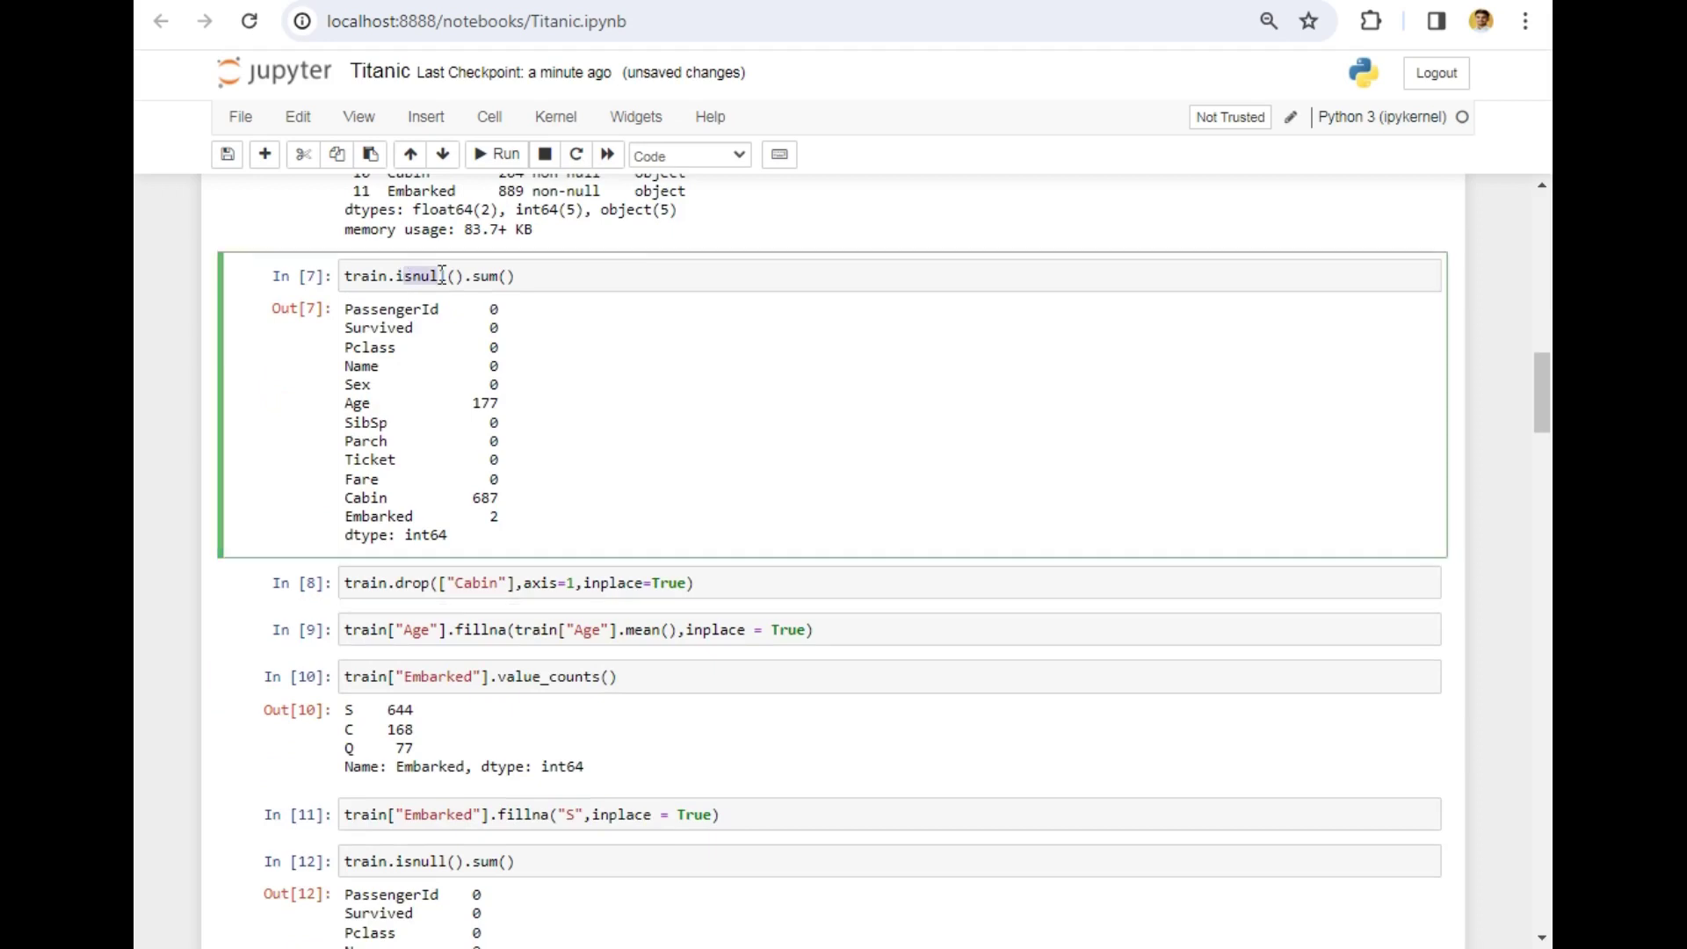
Review the missing counts: 177 for Age, 687 for Cabin, and Embarked's count
drag(346, 404, 502, 406)
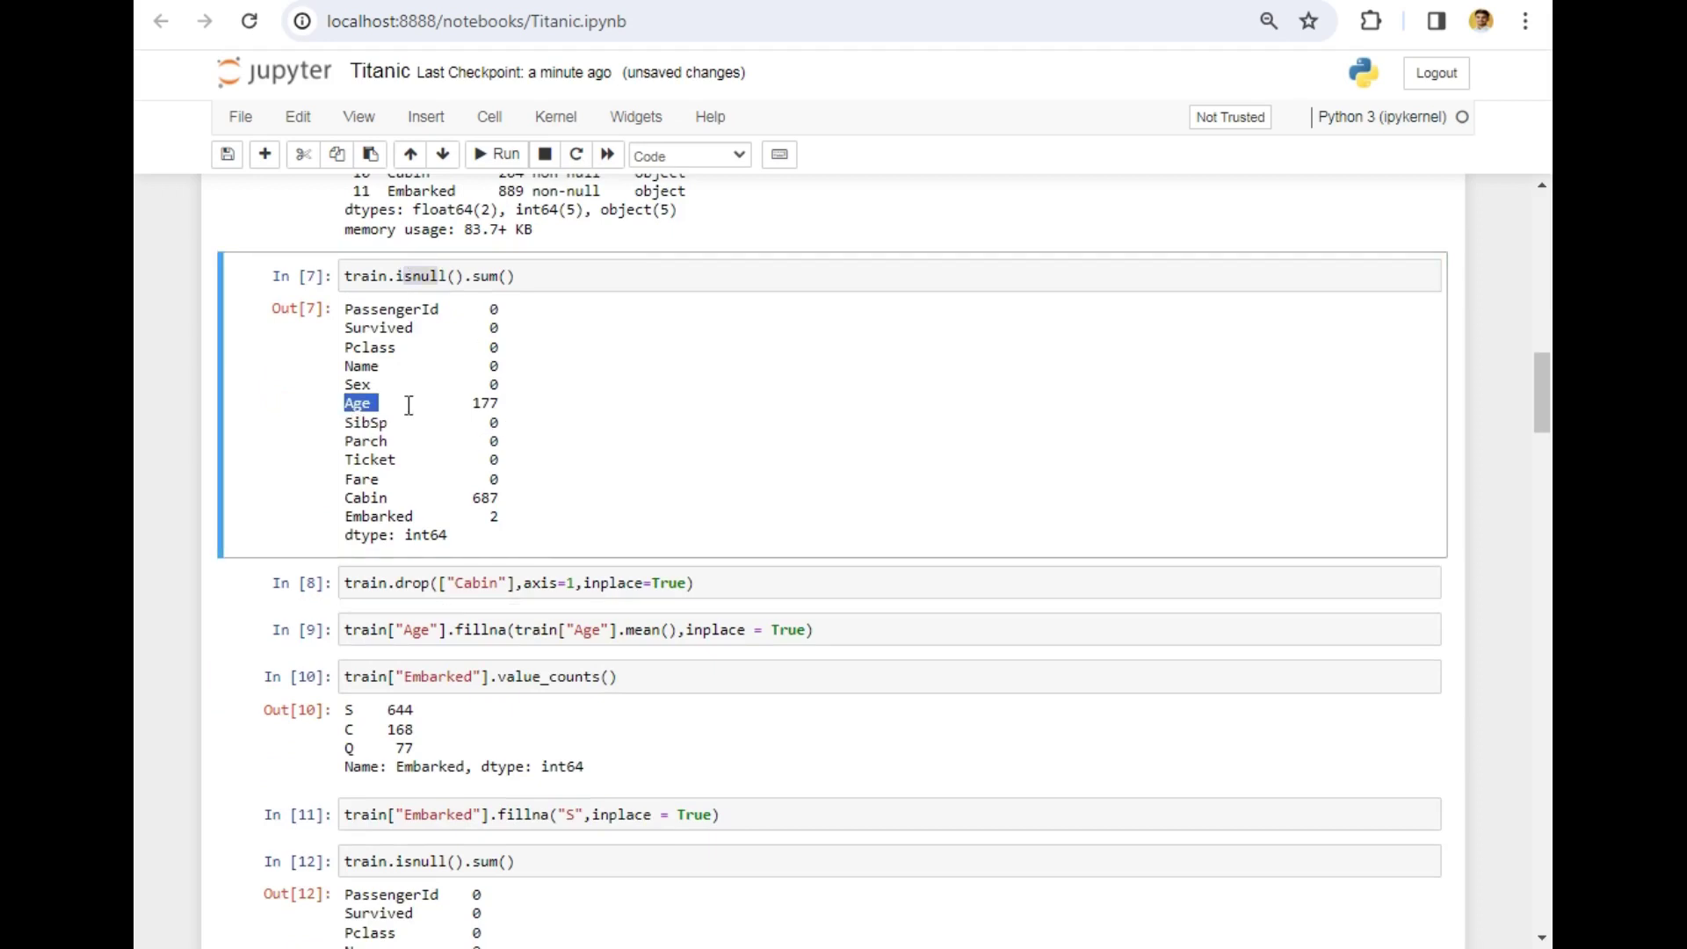
mouse_move(501, 499)
mouse_down()
mouse_move(340, 502)
mouse_move(501, 518)
mouse_up()
click(572, 516)
drag(474, 404, 501, 404)
mouse_move(502, 499)
mouse_down()
mouse_move(469, 498)
mouse_move(345, 310)
mouse_up()
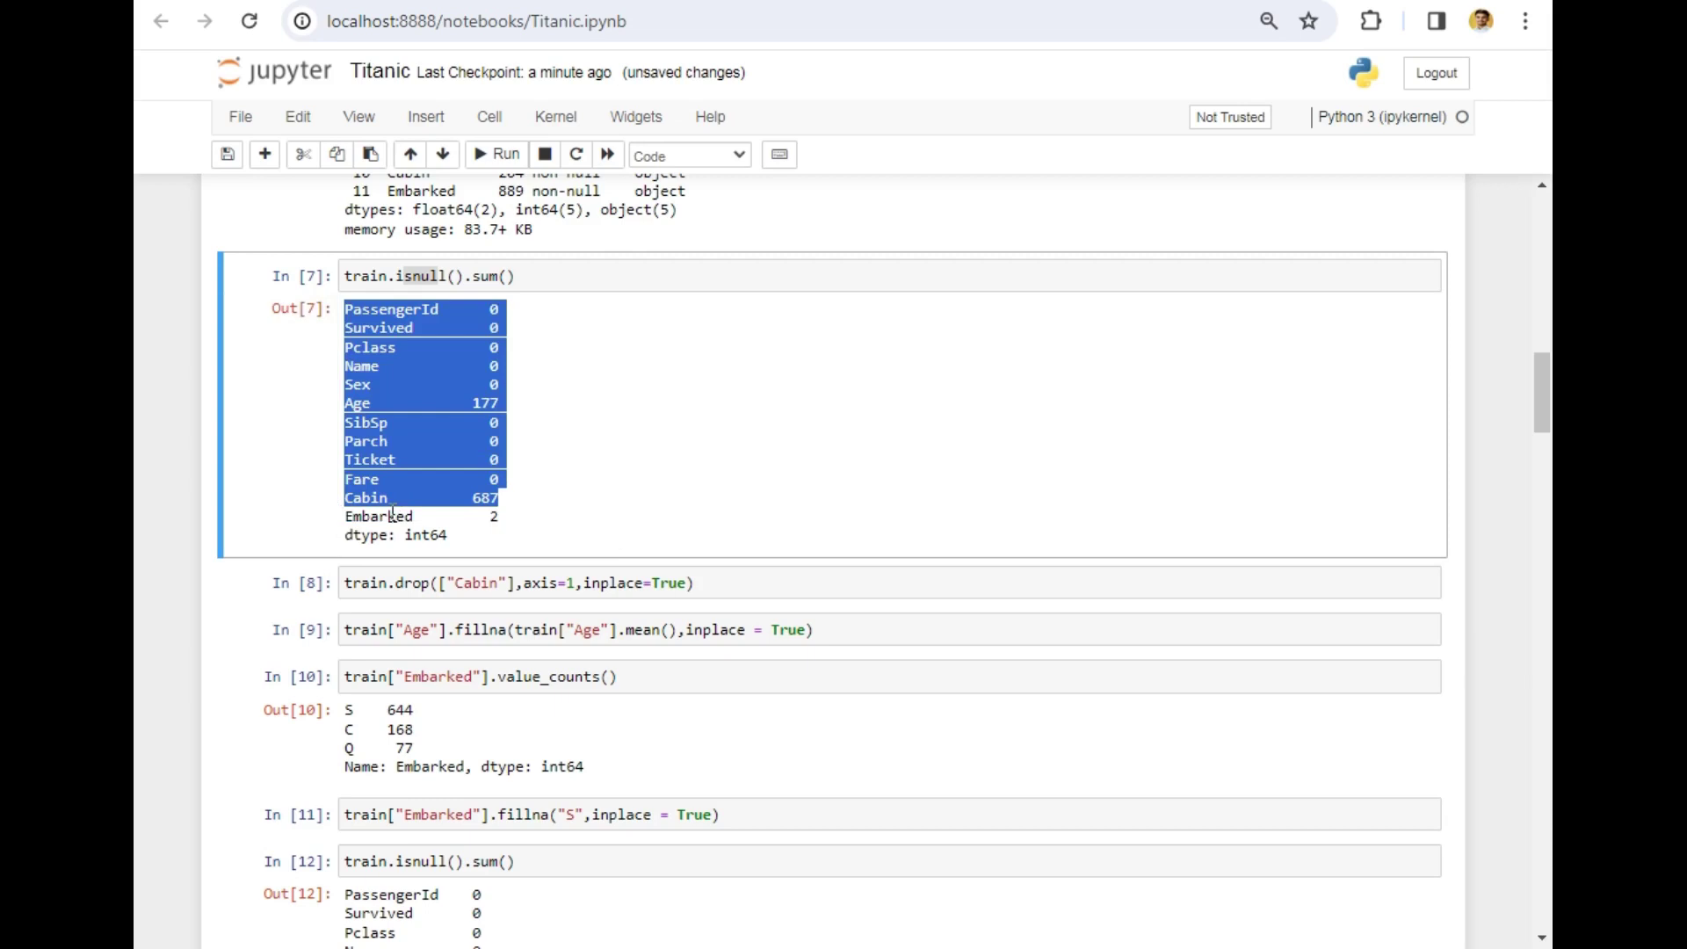
click(522, 527)
drag(464, 518, 365, 522)
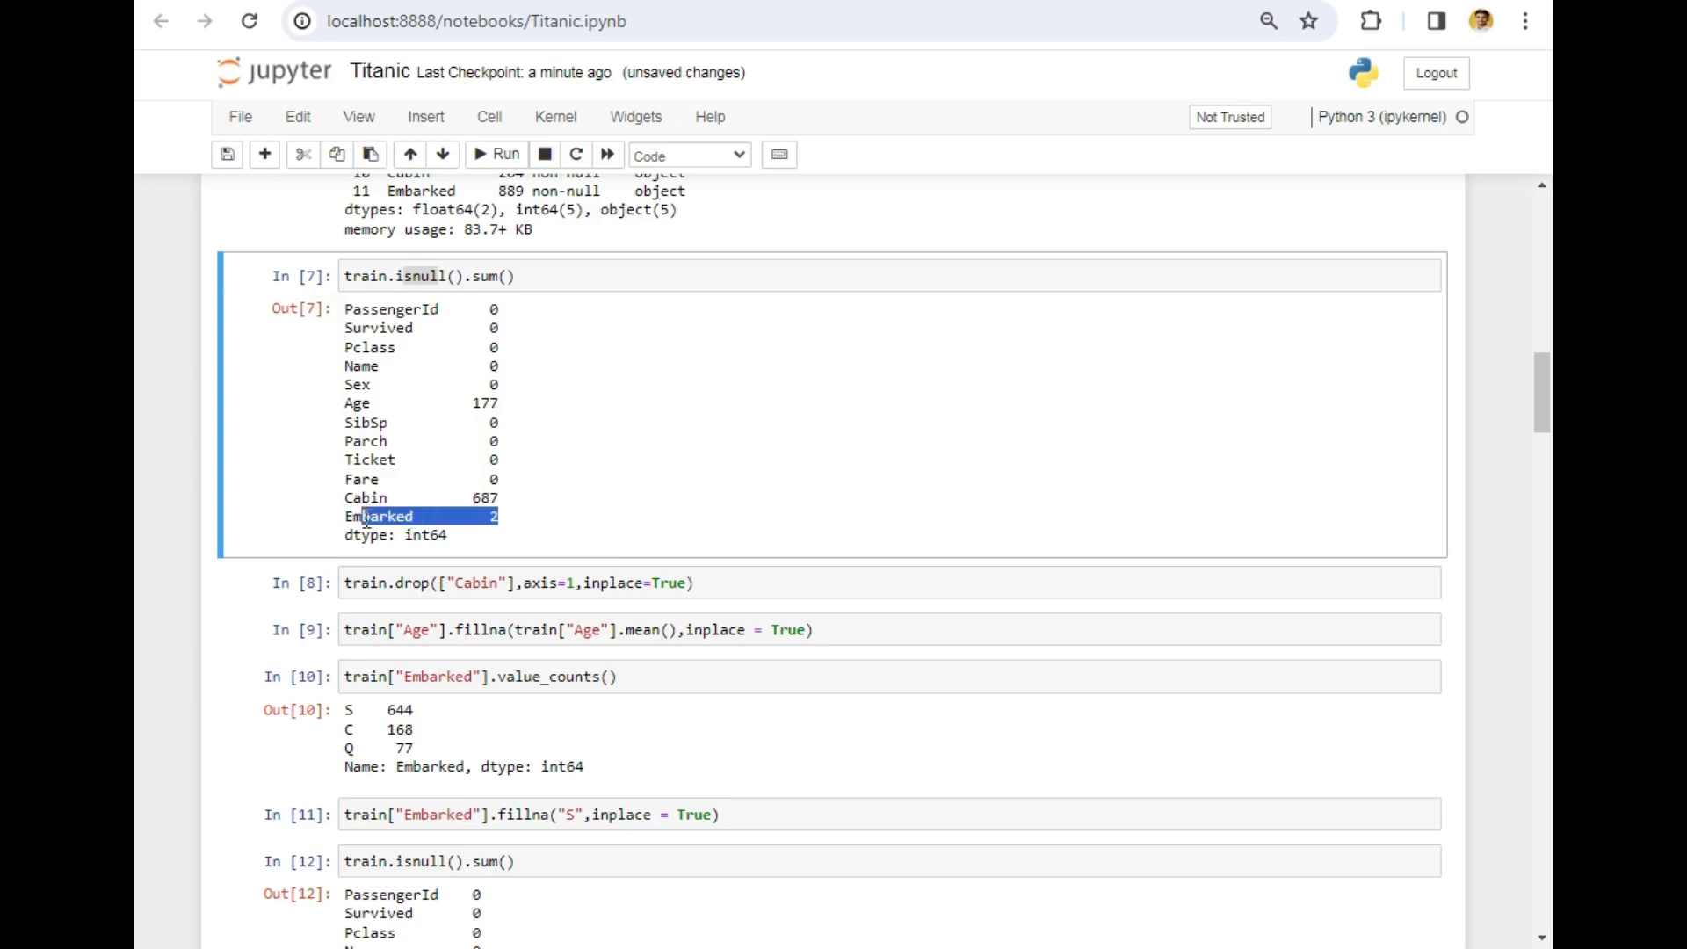
Drop Cabin, fill Age with the mean, count Embarked ports, and fill Embarked with S
click(564, 590)
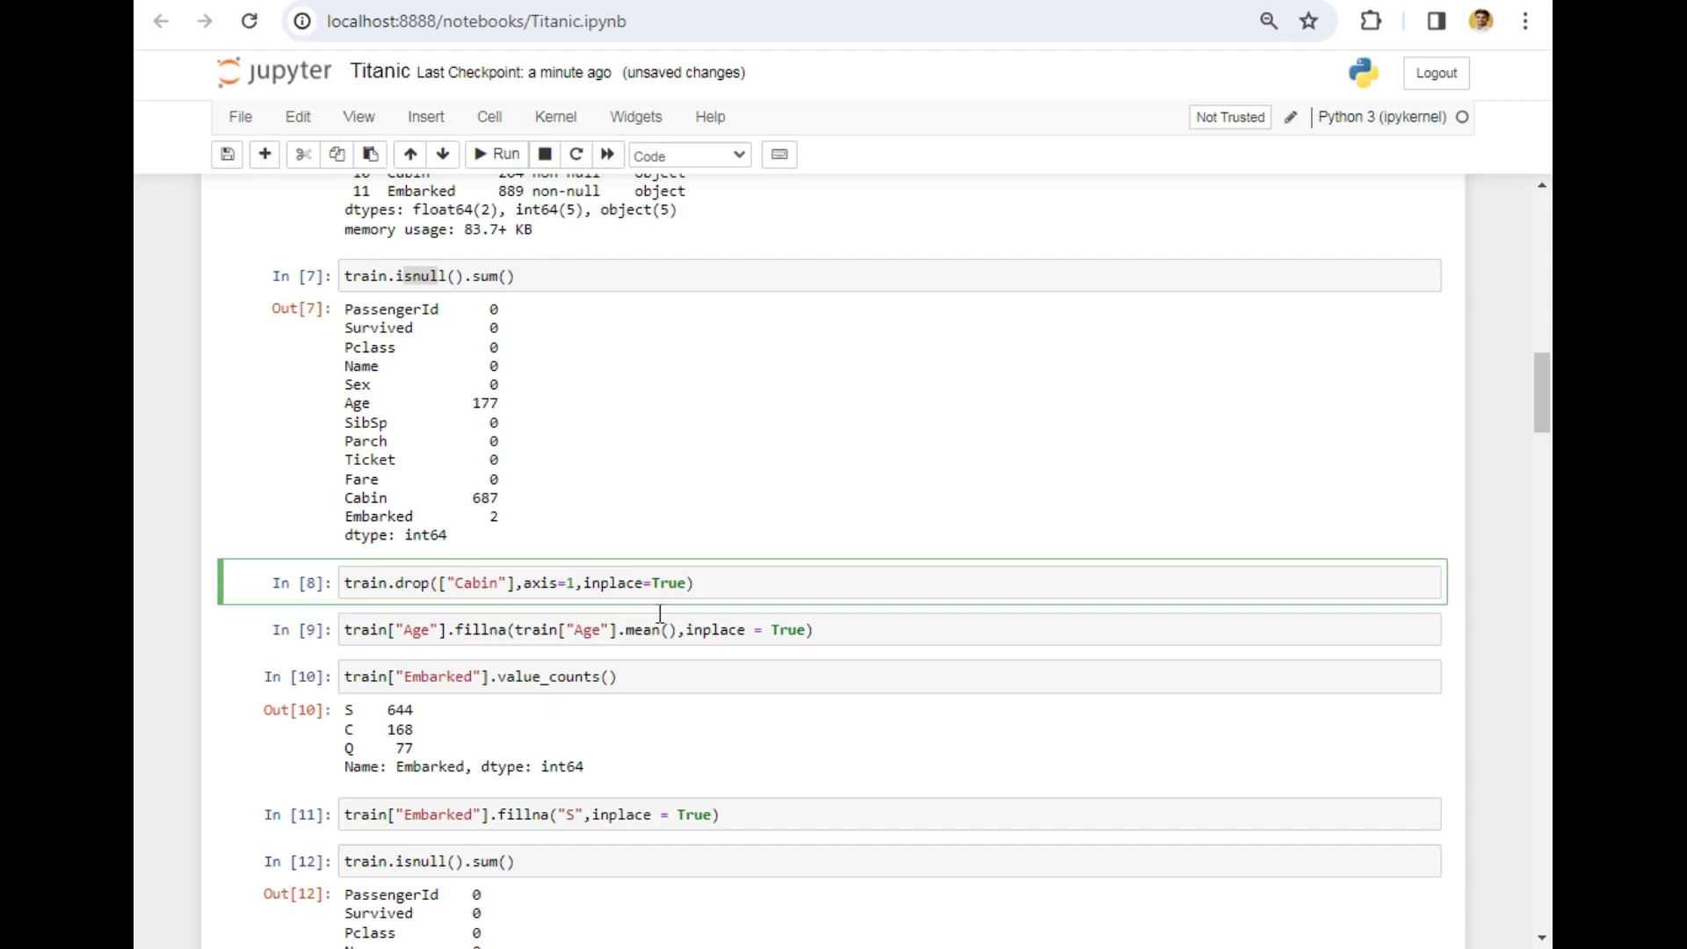
key(shift+Return)
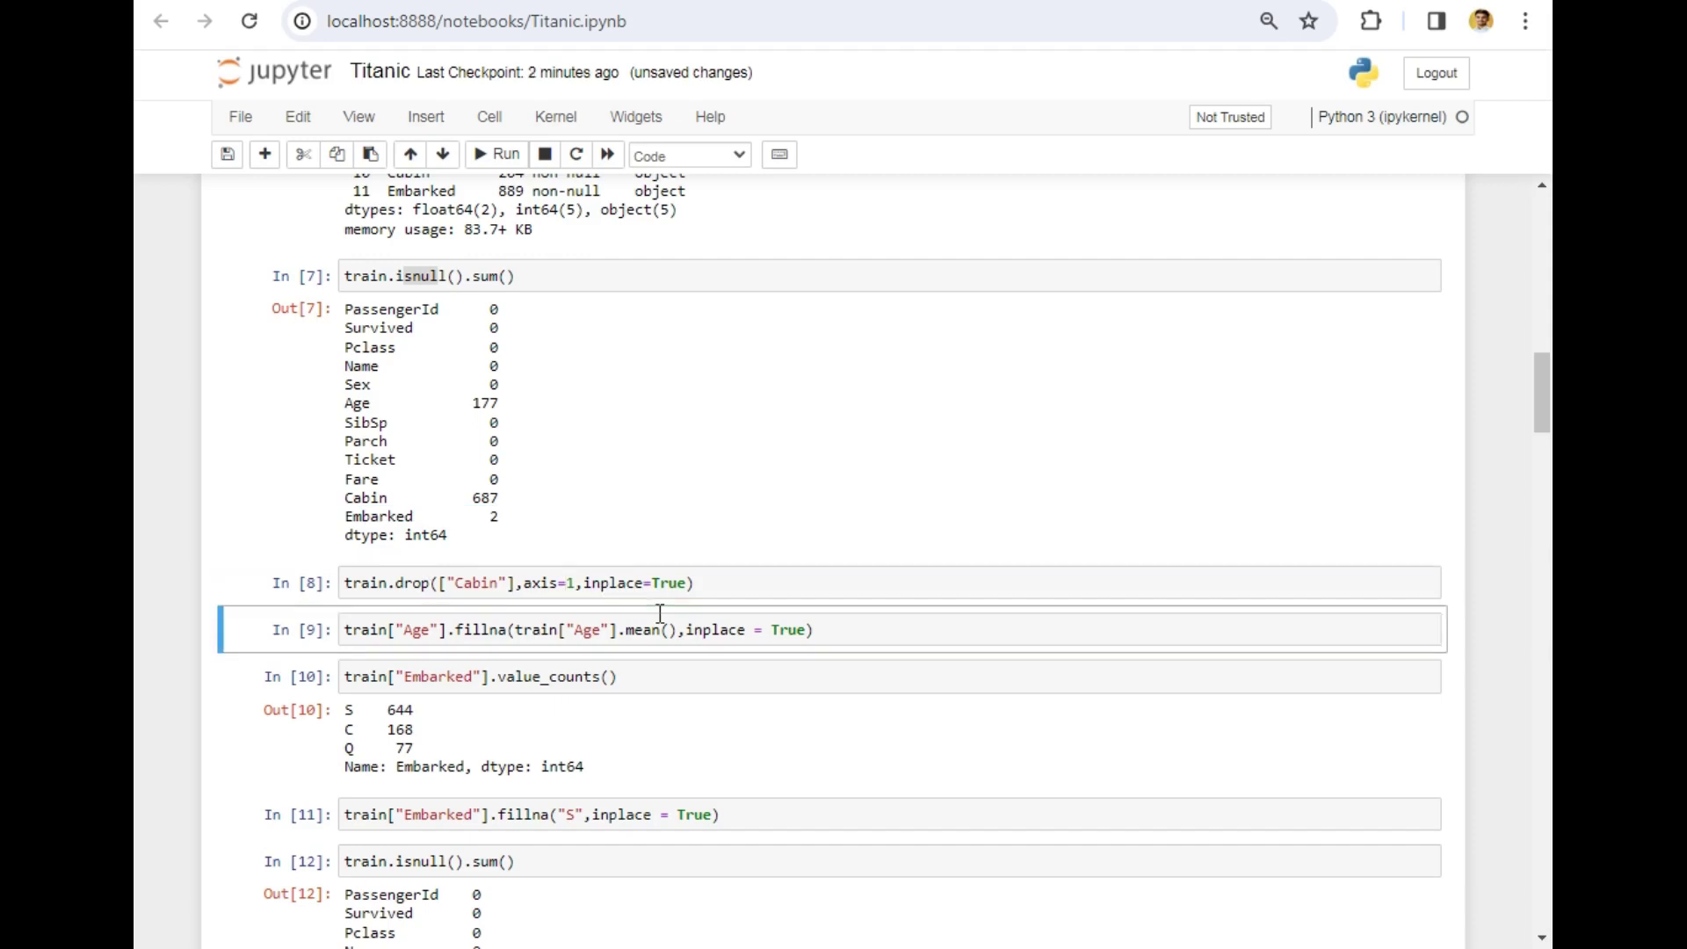
key(shift+Return)
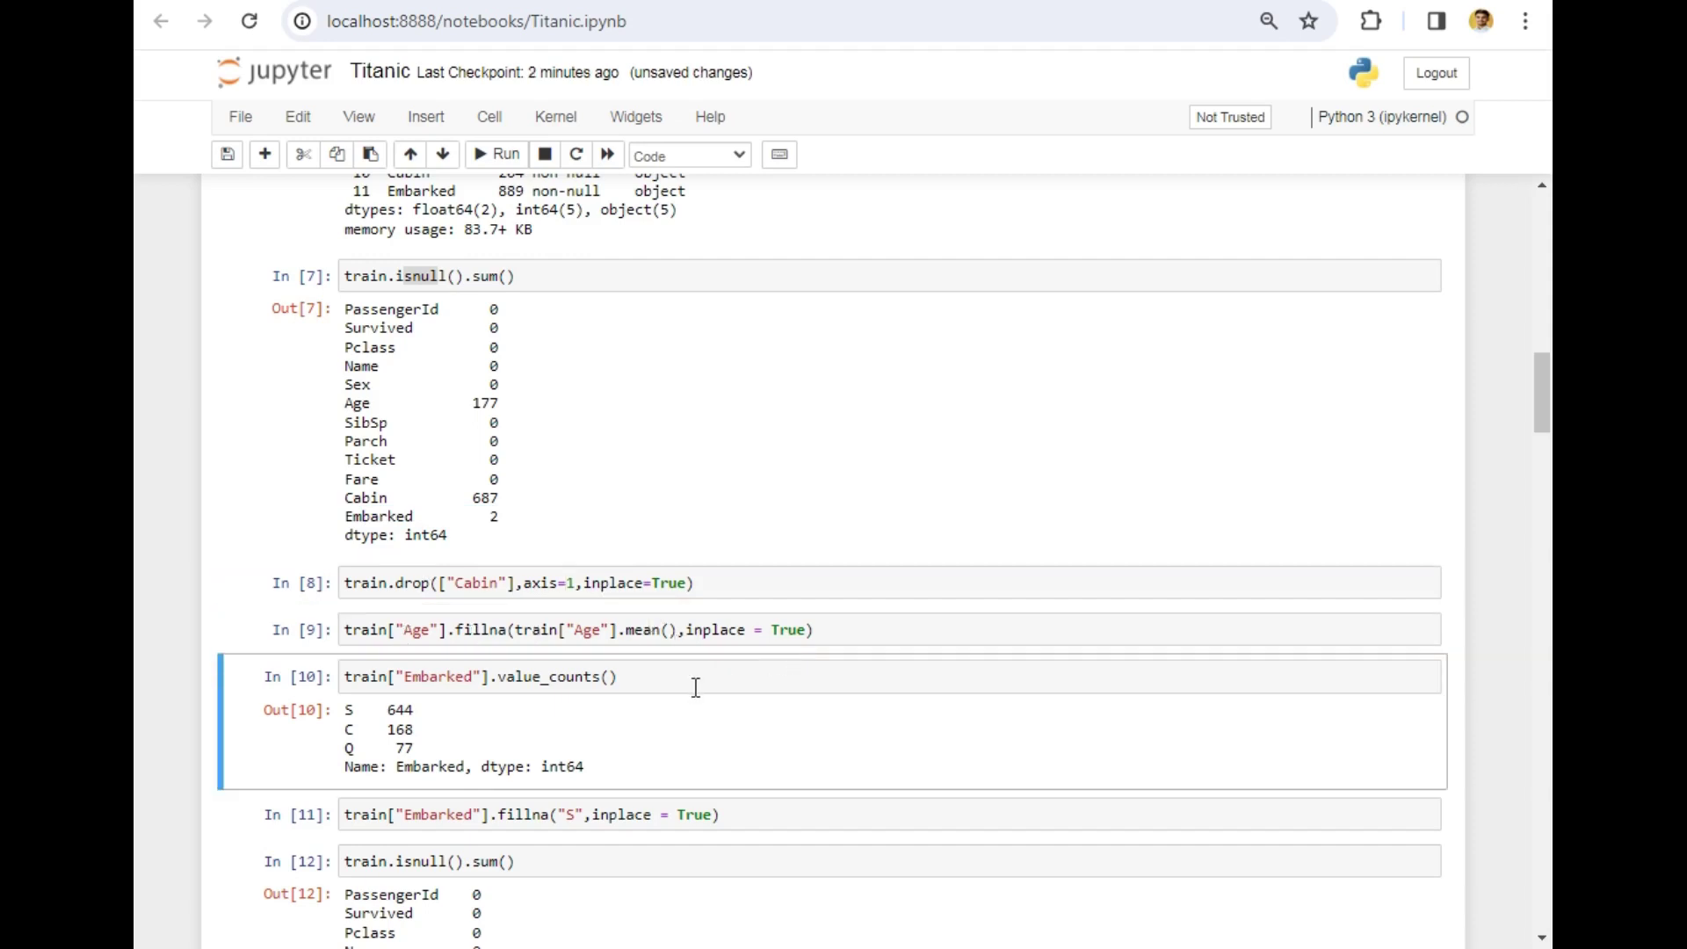
key(shift+Return)
key(shift+Return)
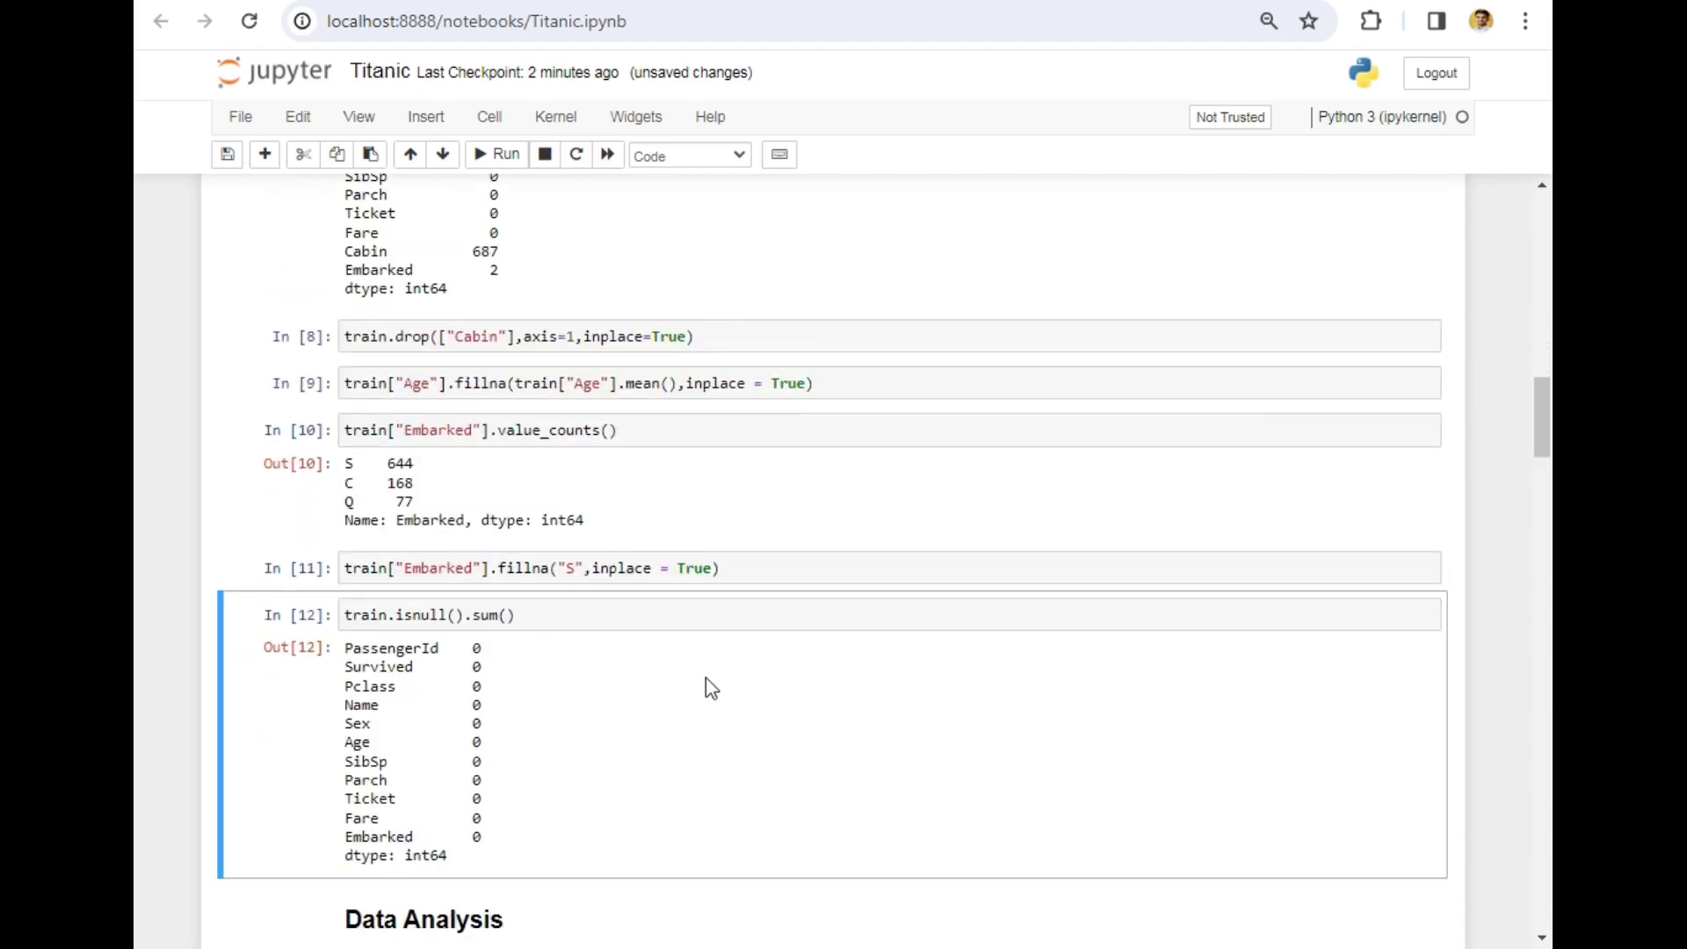
key(shift+Return)
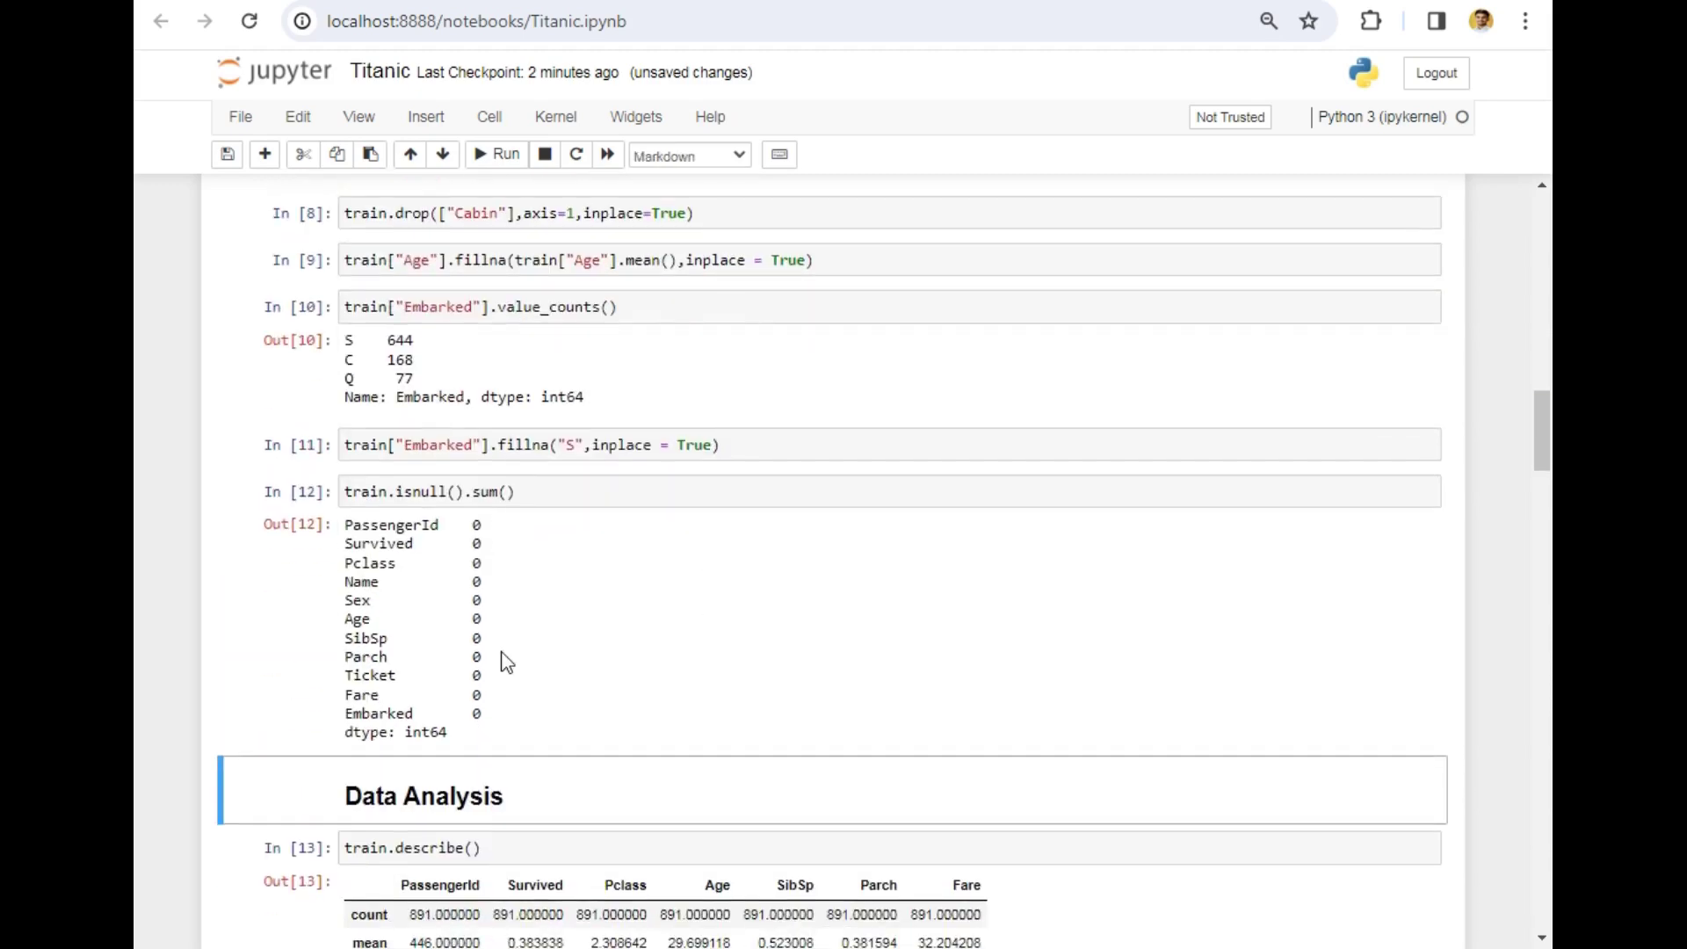
scroll(864, 626, down, 3)
scroll(863, 627, down, 3)
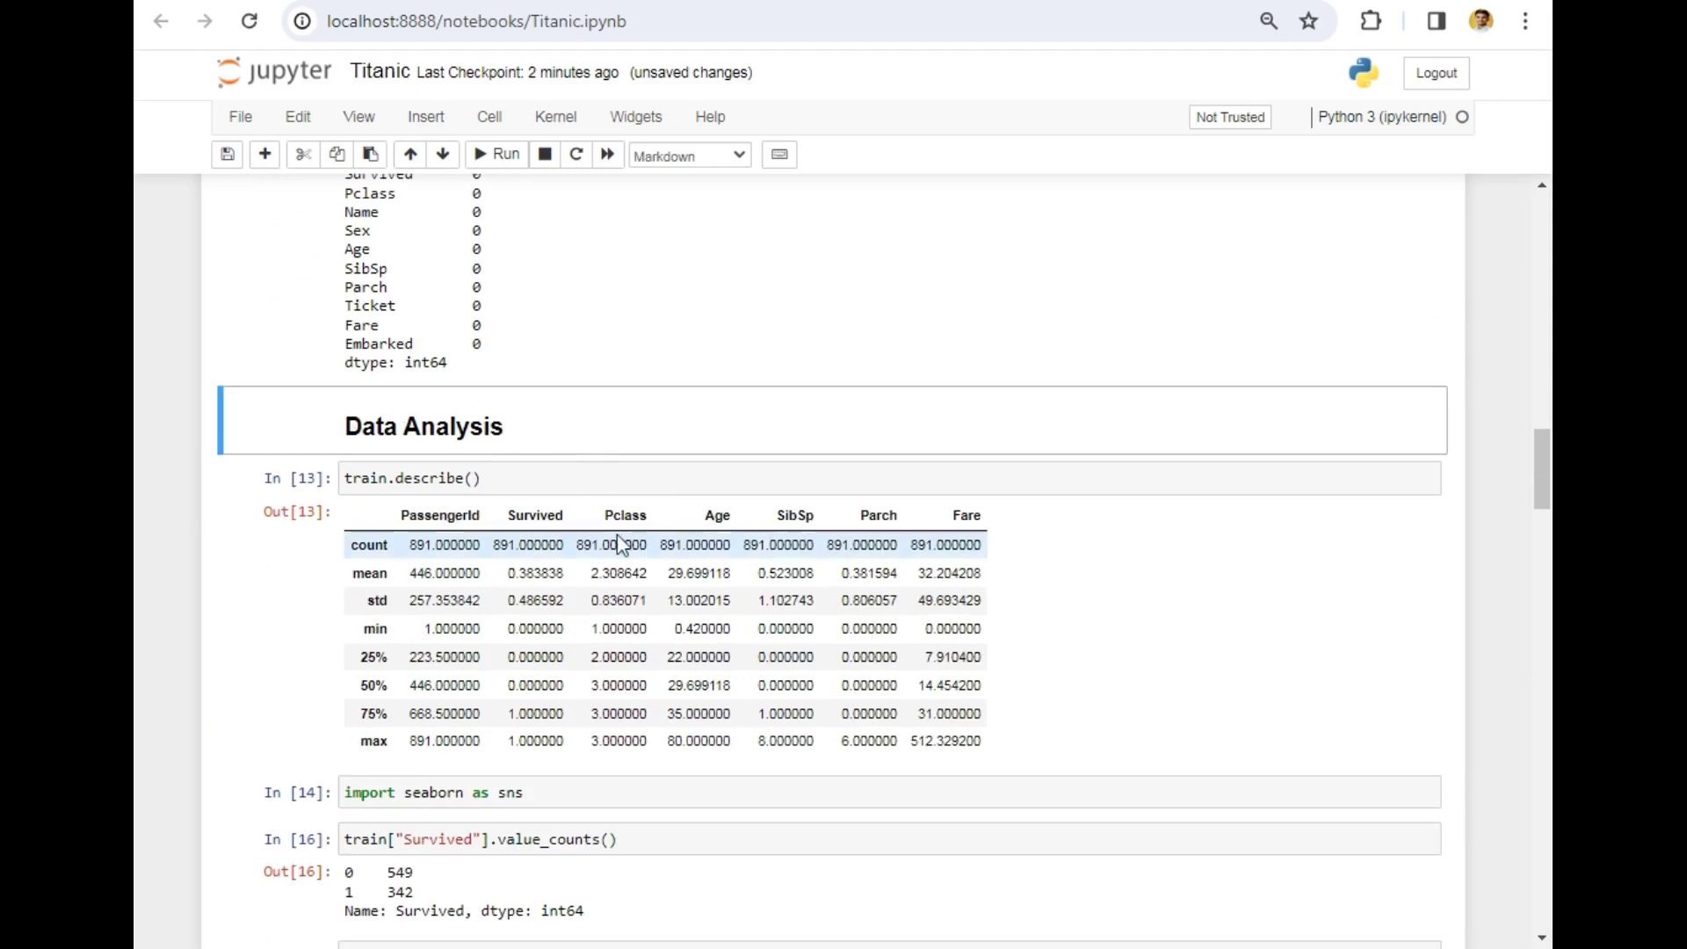
scroll(512, 475, down, 1)
Rerun summary statistics, seaborn import, Survived counts, and the Survived and Sex count plots
click(501, 356)
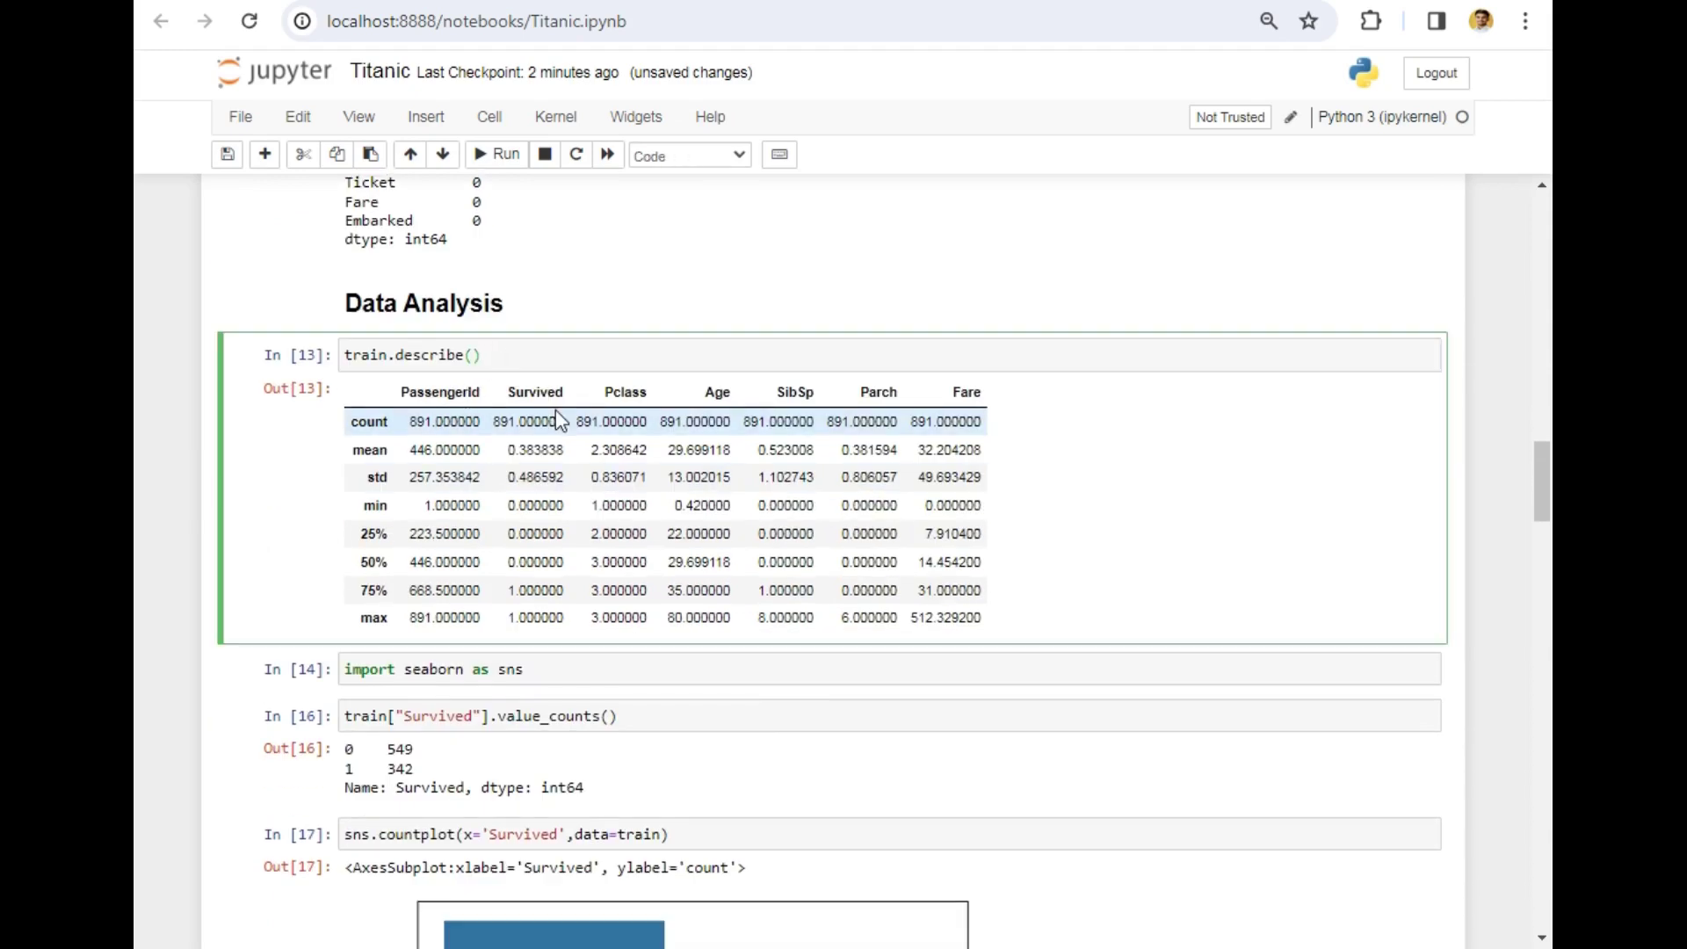
key(shift+Return)
scroll(776, 523, down, 2)
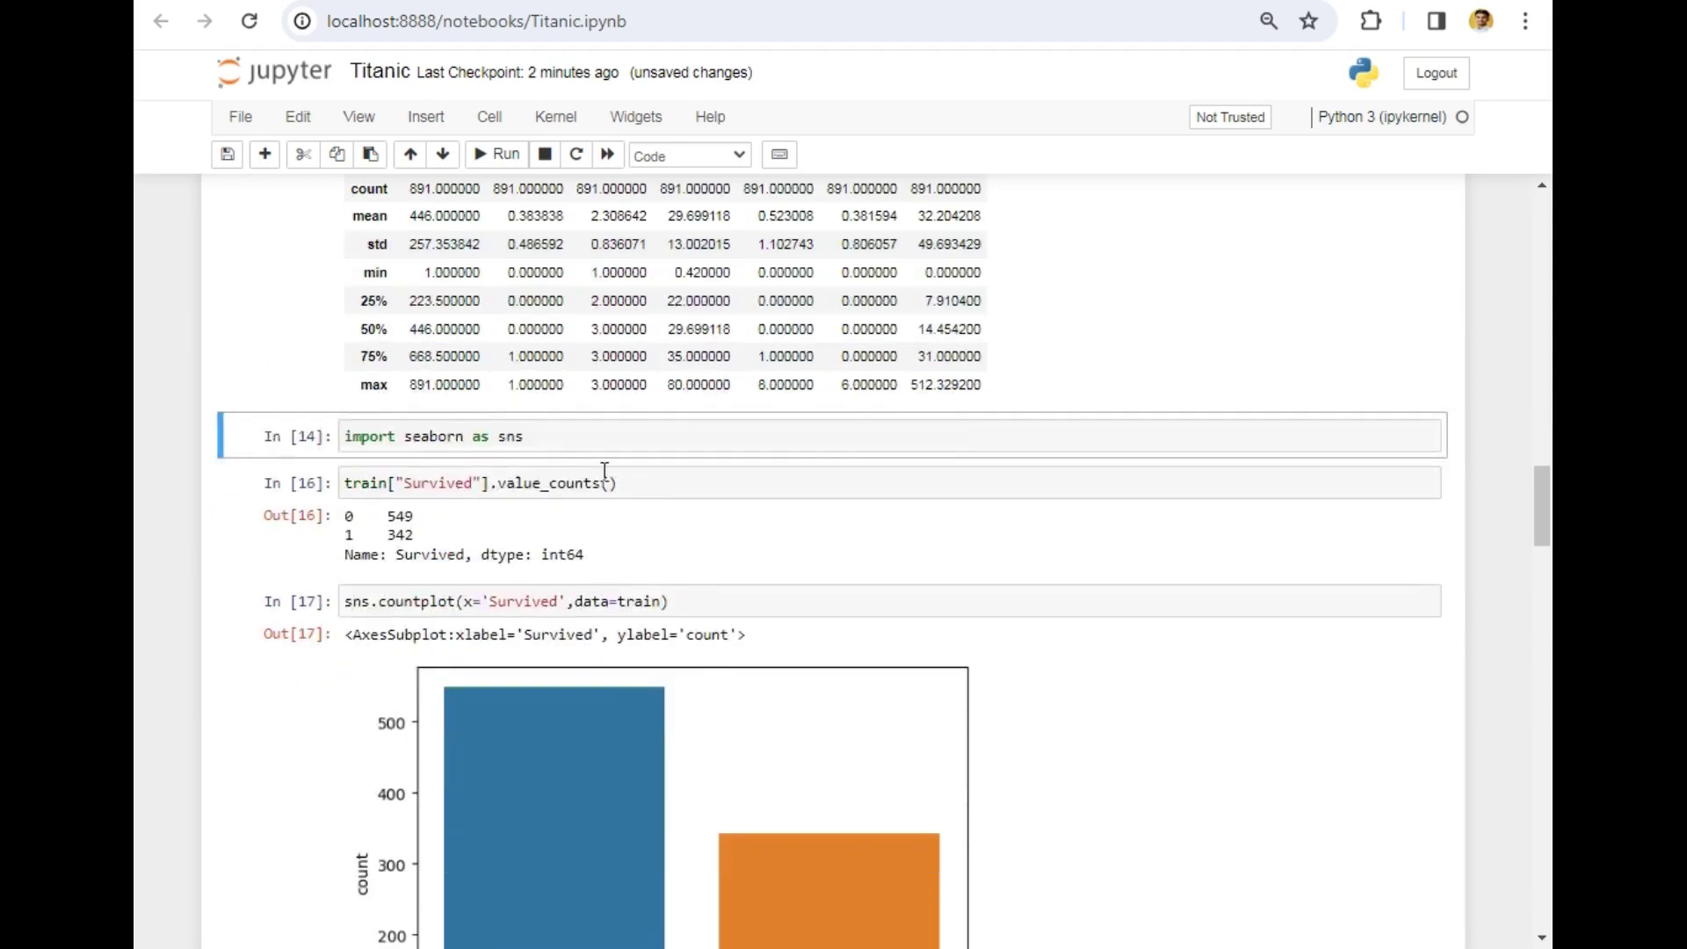
key(shift+Return)
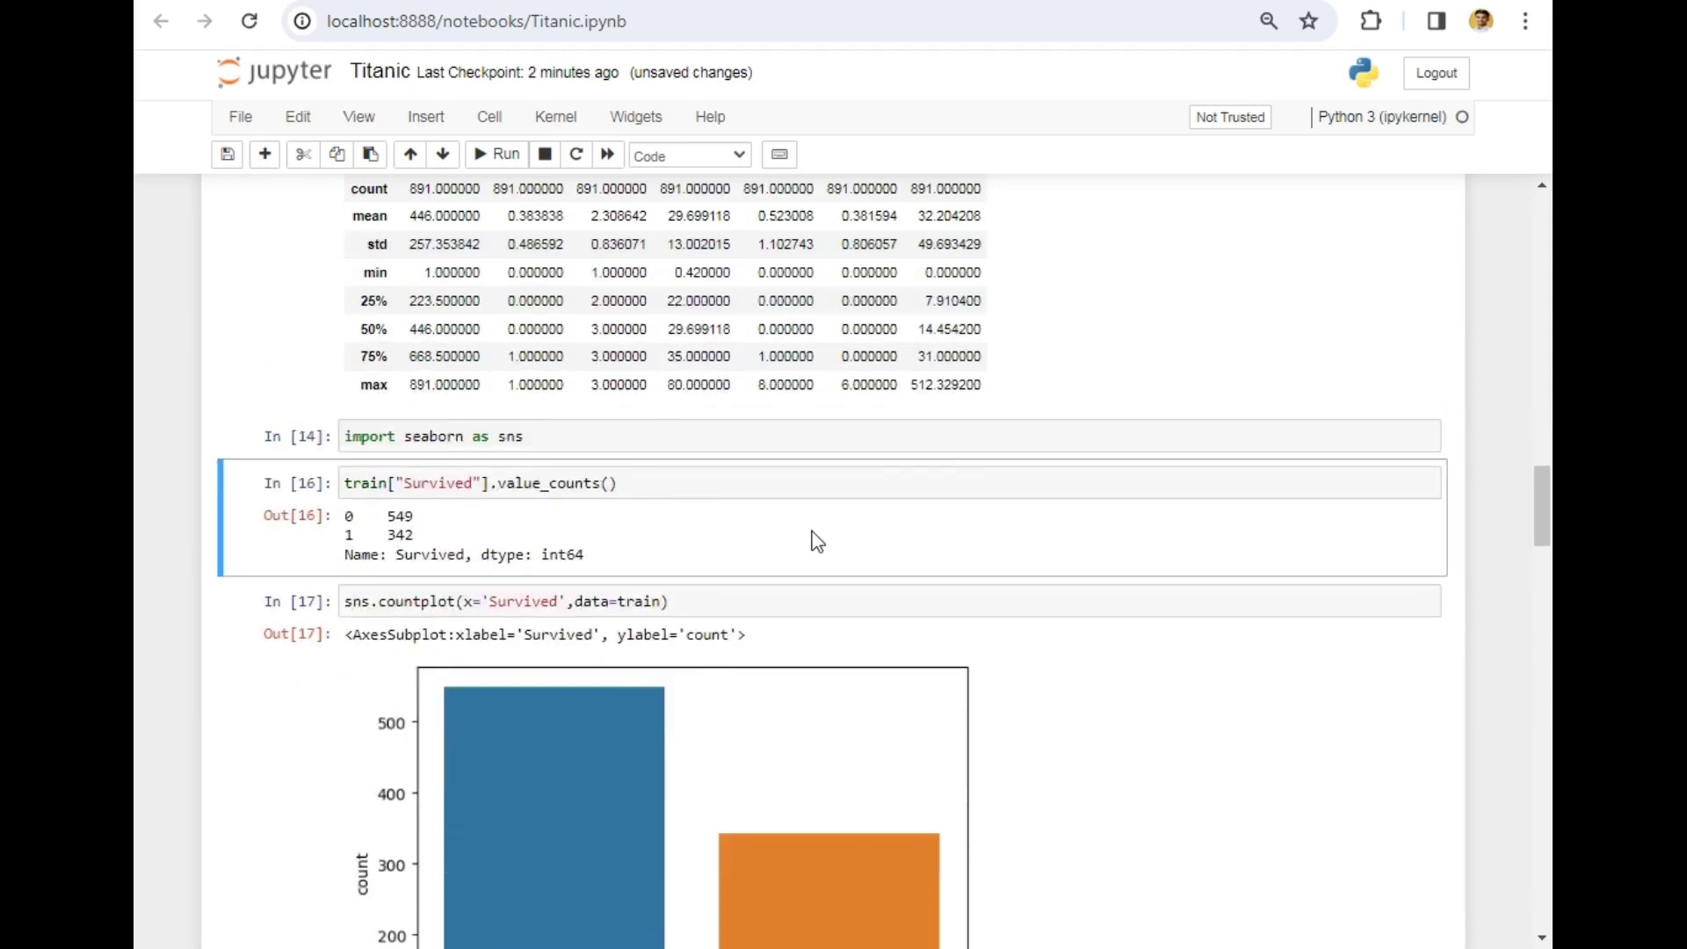
key(shift+Return)
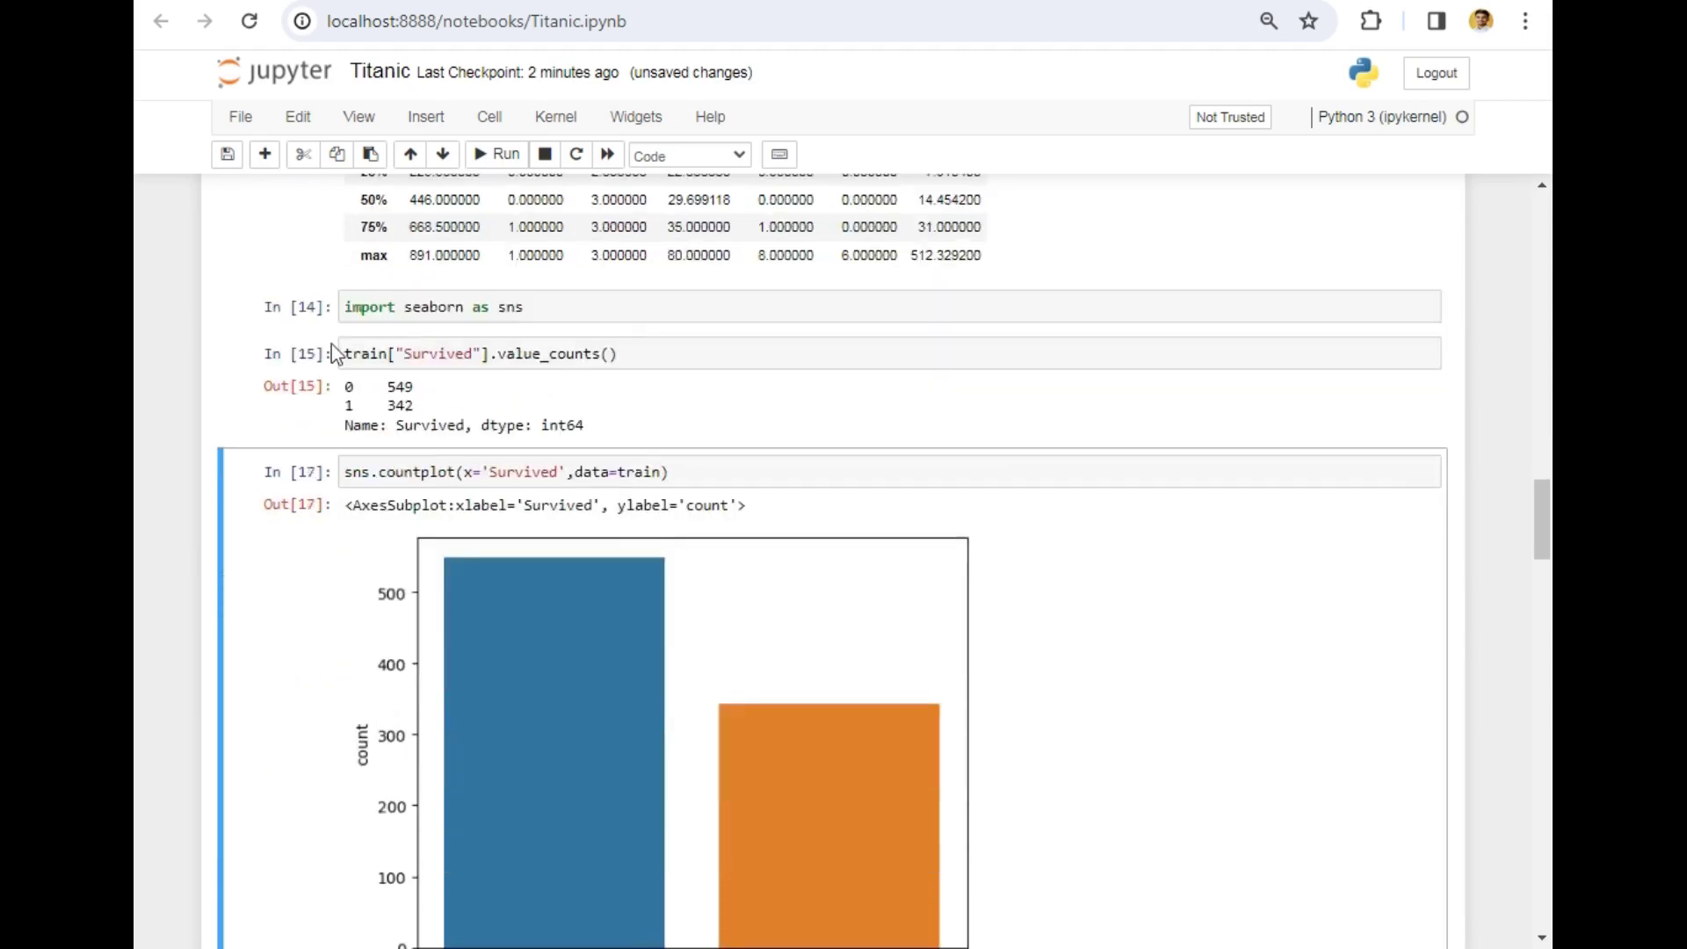
scroll(541, 422, down, 1)
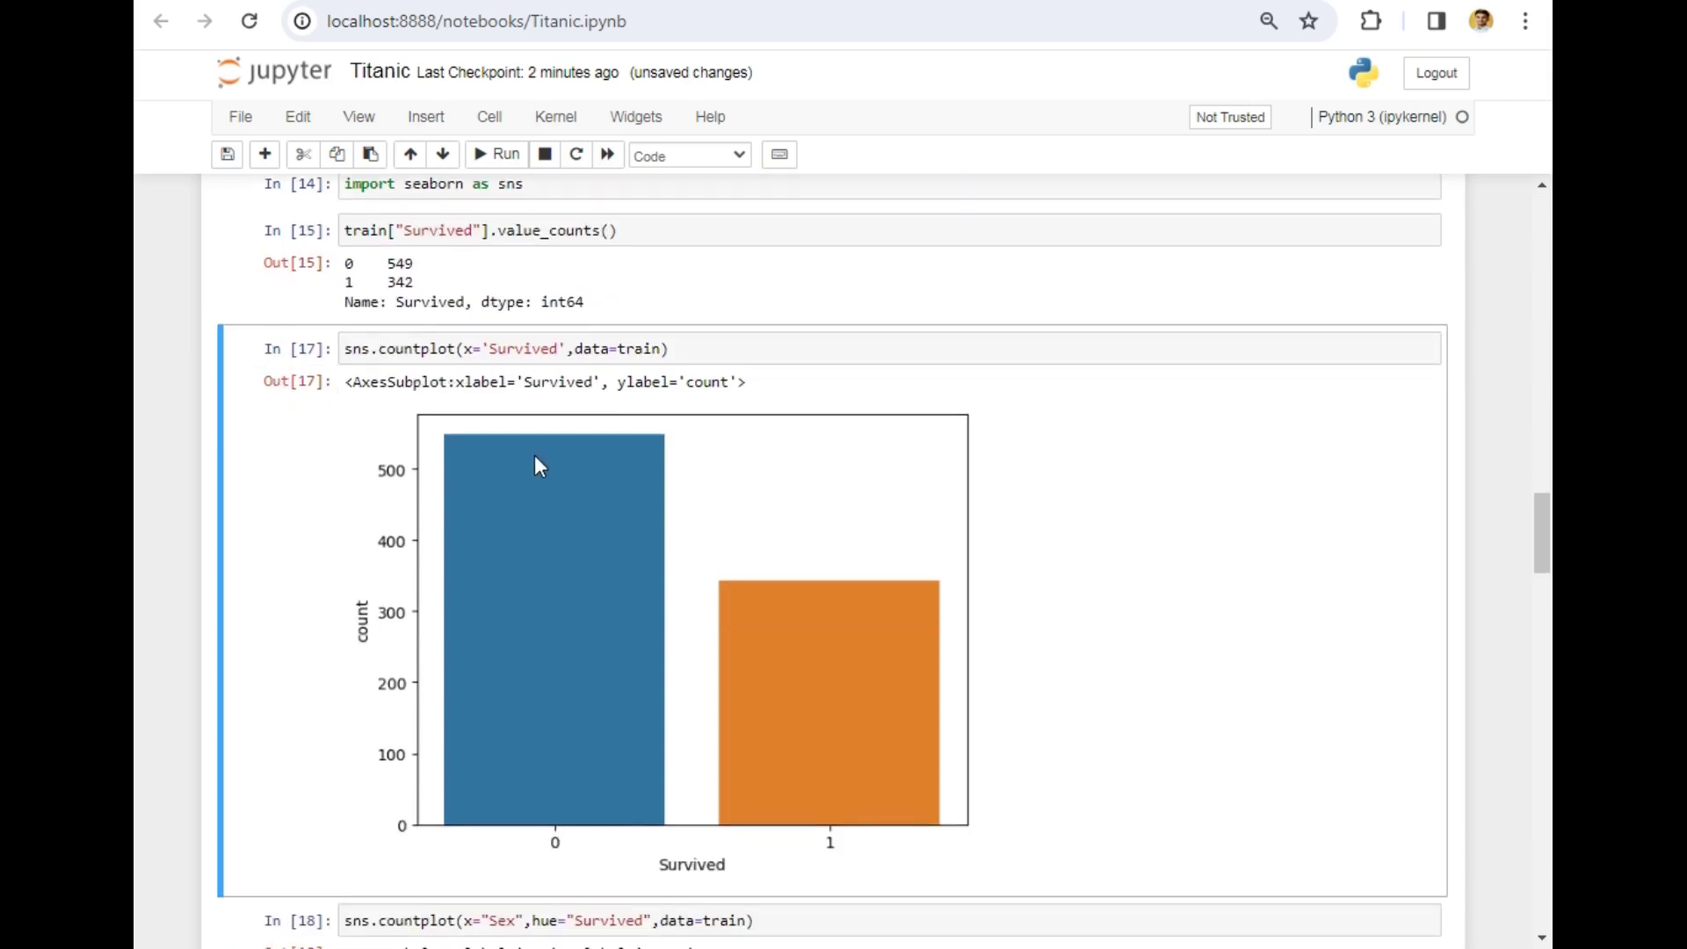
key(shift+Return)
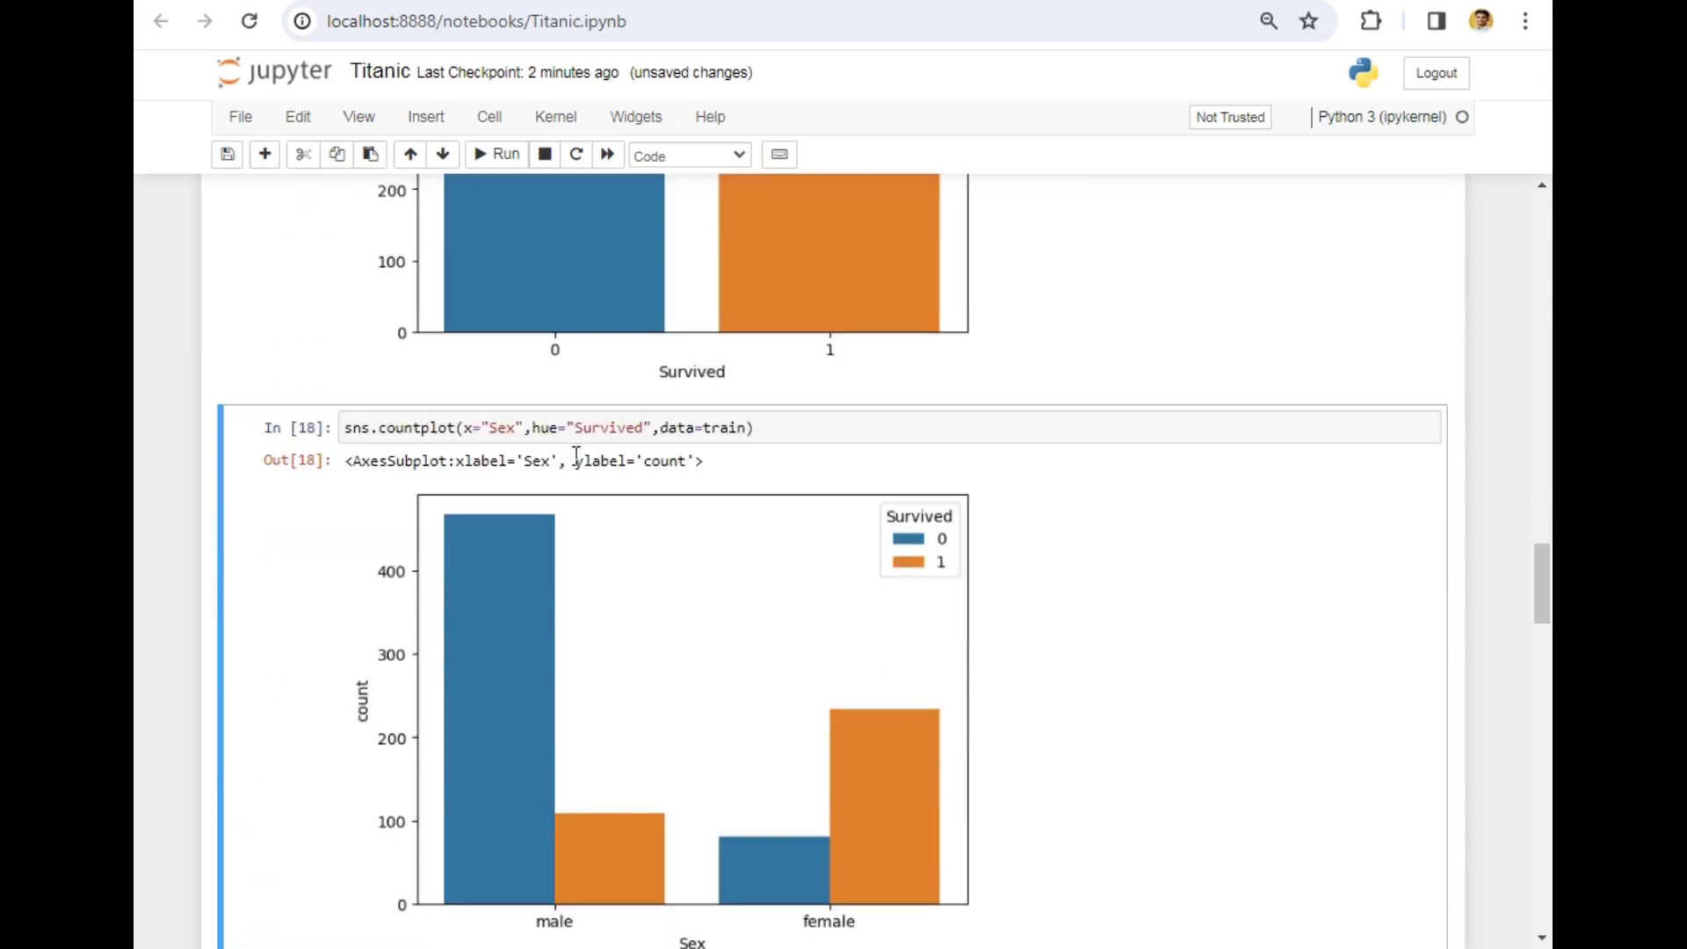
scroll(574, 455, down, 1)
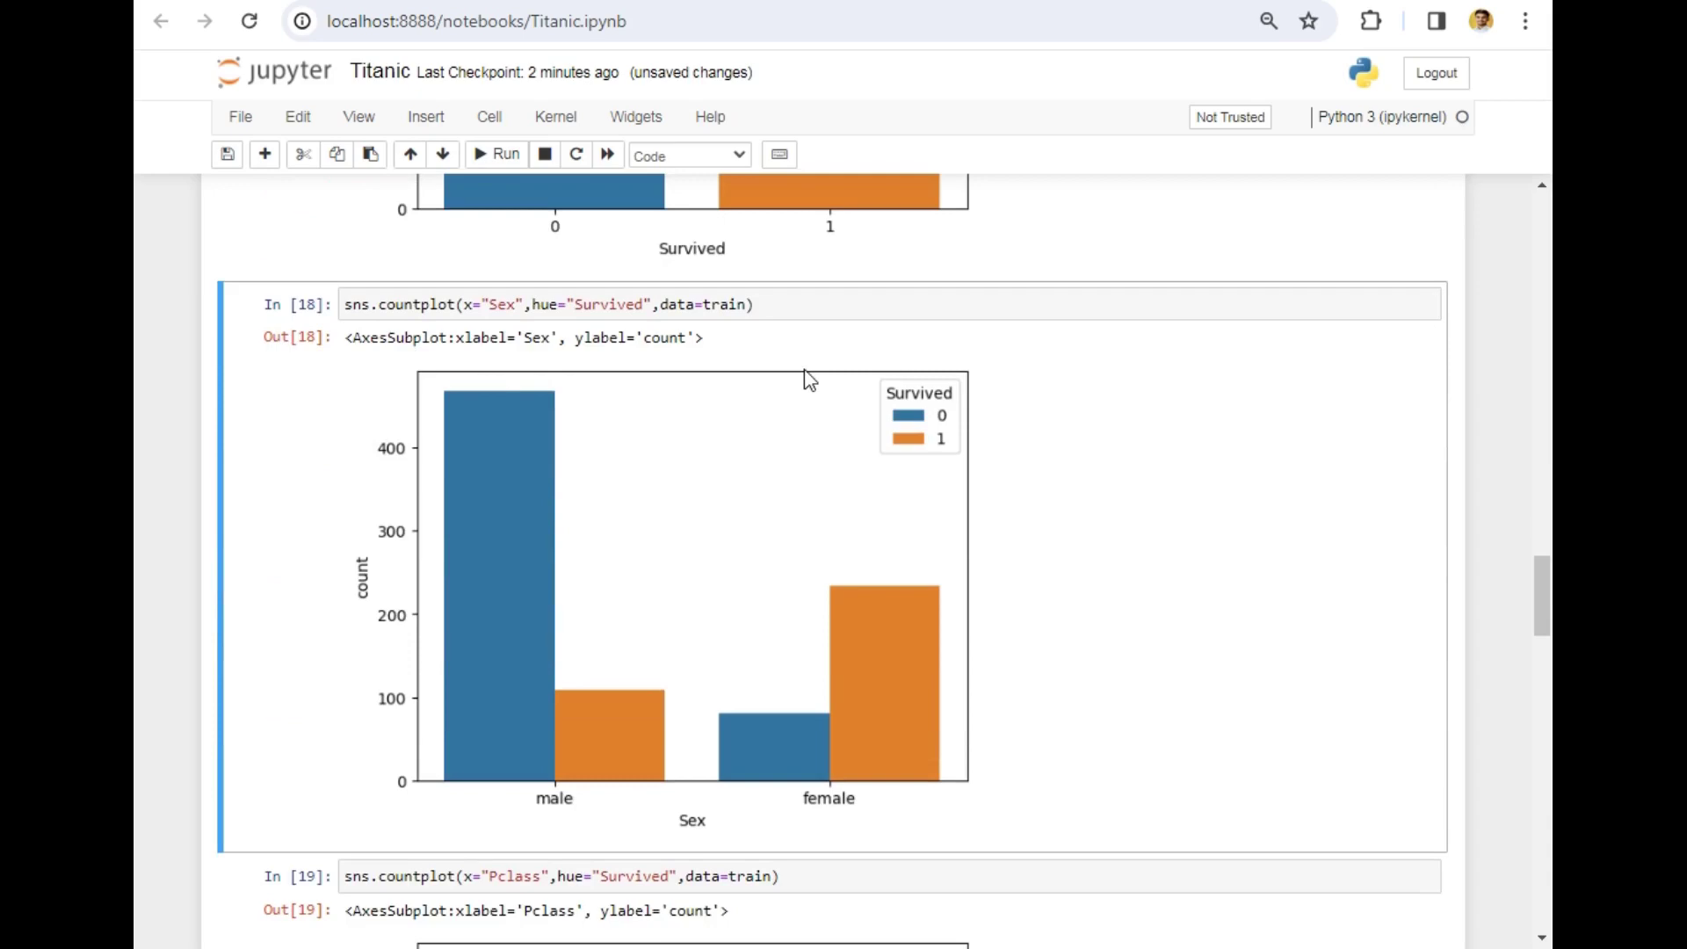
key(shift+Return)
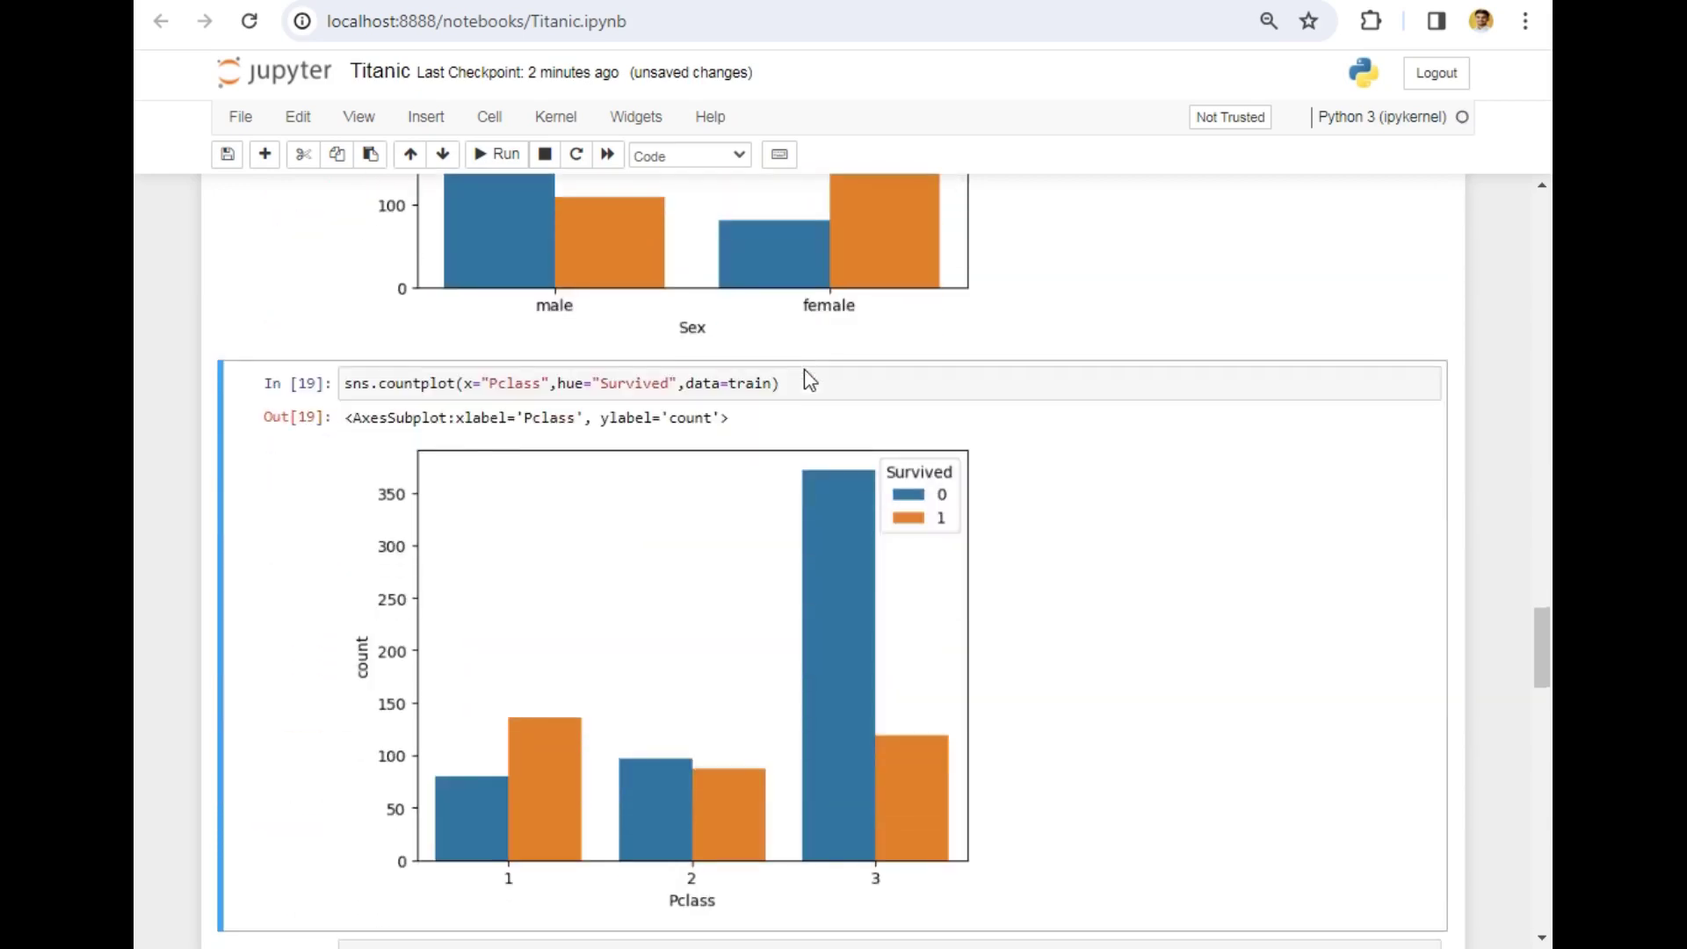
scroll(964, 461, down, 3)
scroll(969, 453, down, 5)
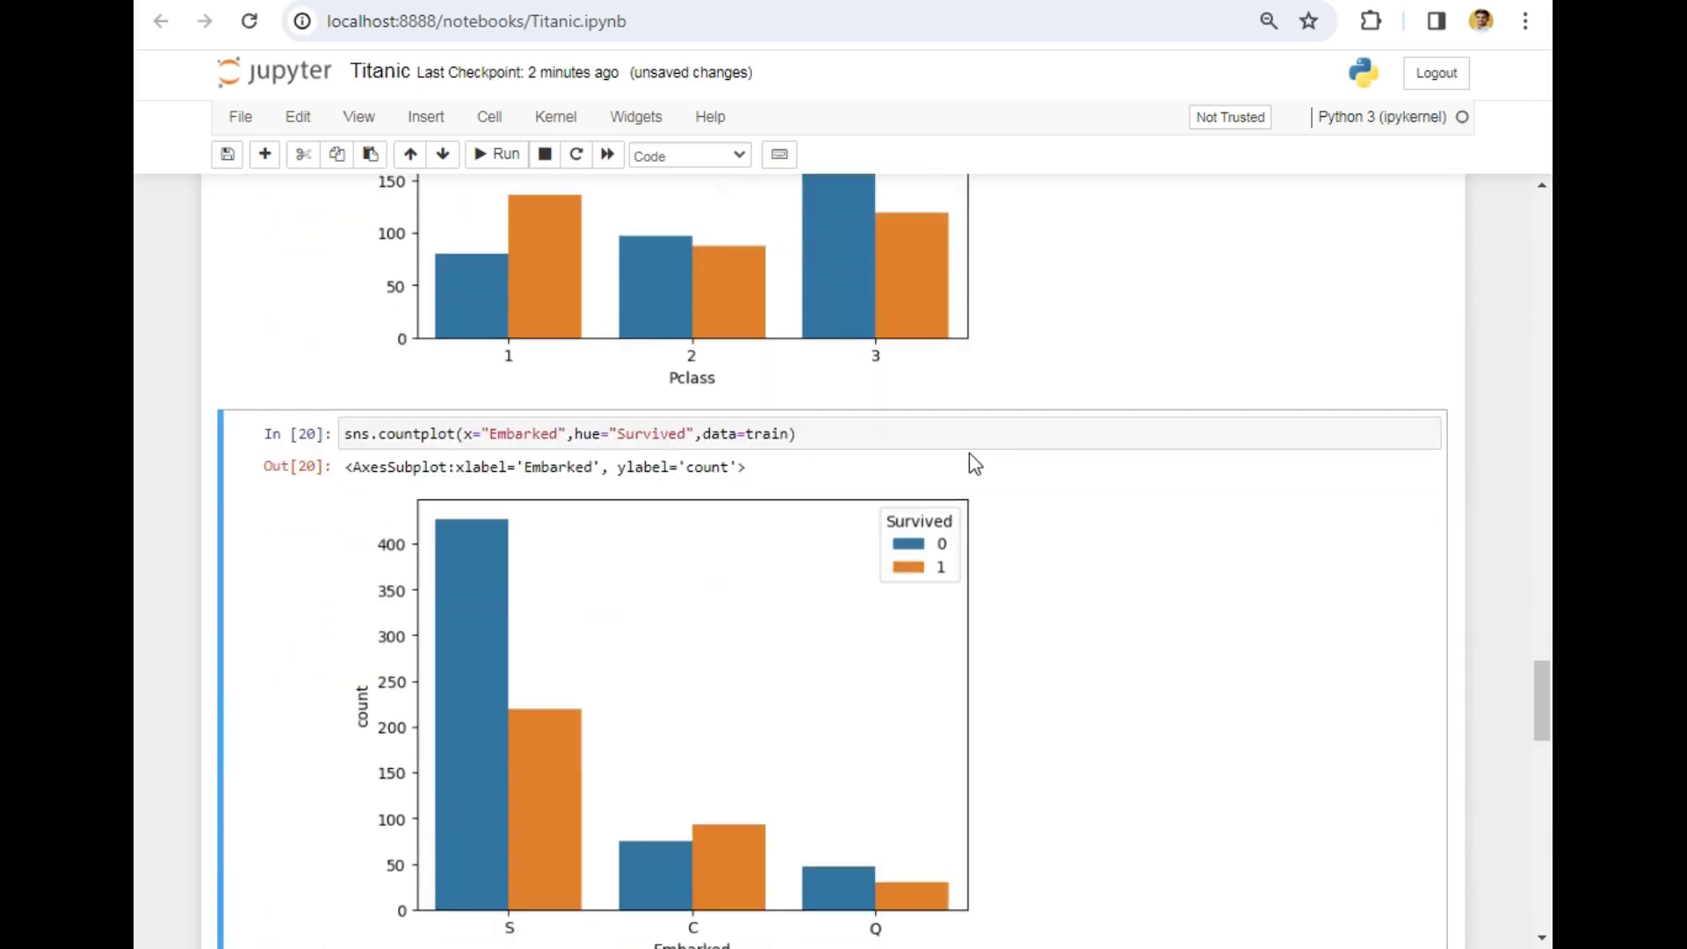
scroll(968, 452, down, 5)
scroll(871, 447, up, 5)
scroll(562, 395, down, 5)
scroll(700, 382, up, 5)
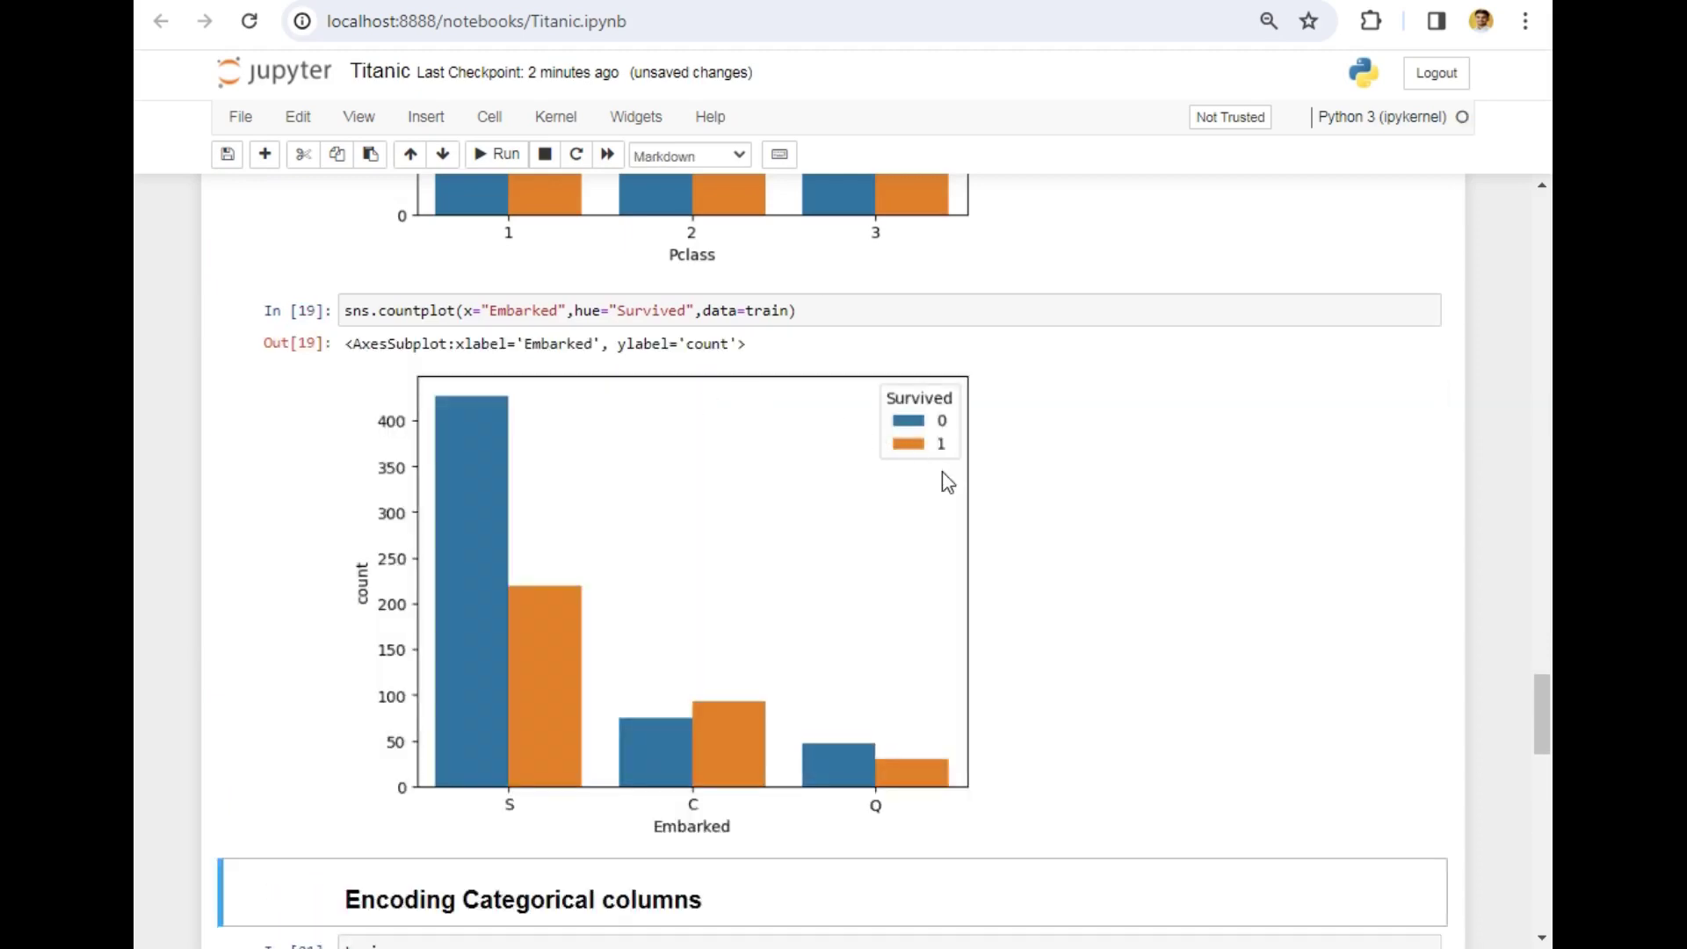
scroll(962, 504, down, 2)
scroll(963, 505, up, 5)
scroll(963, 505, up, 5)
scroll(956, 495, up, 4)
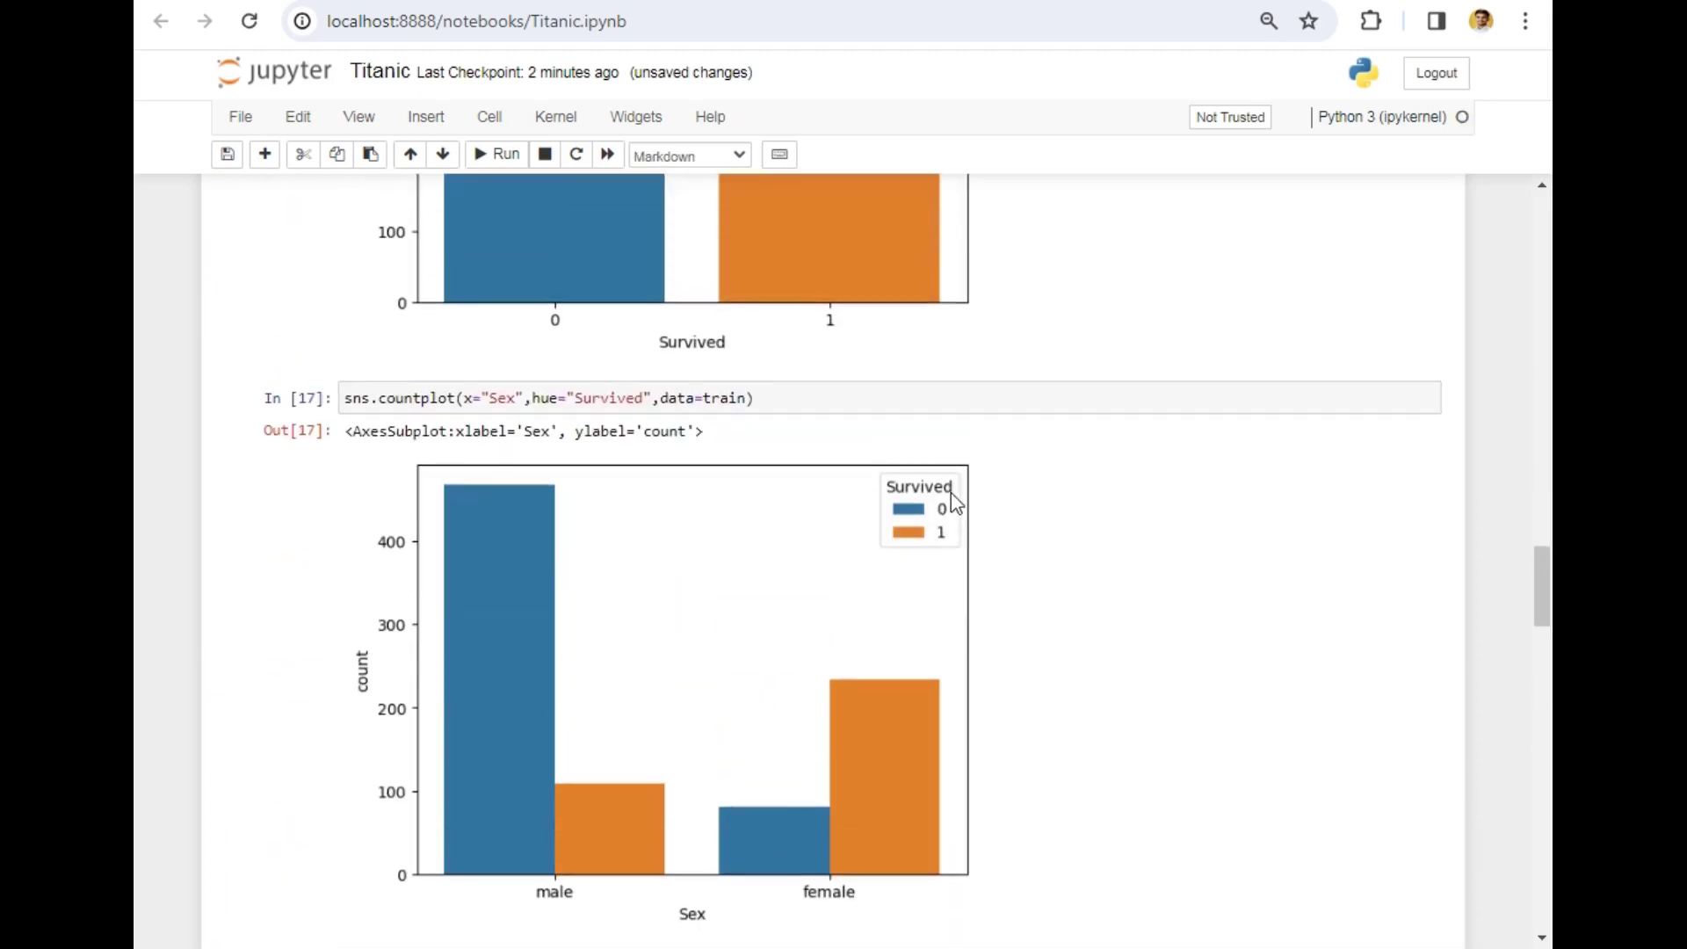
scroll(954, 456, down, 4)
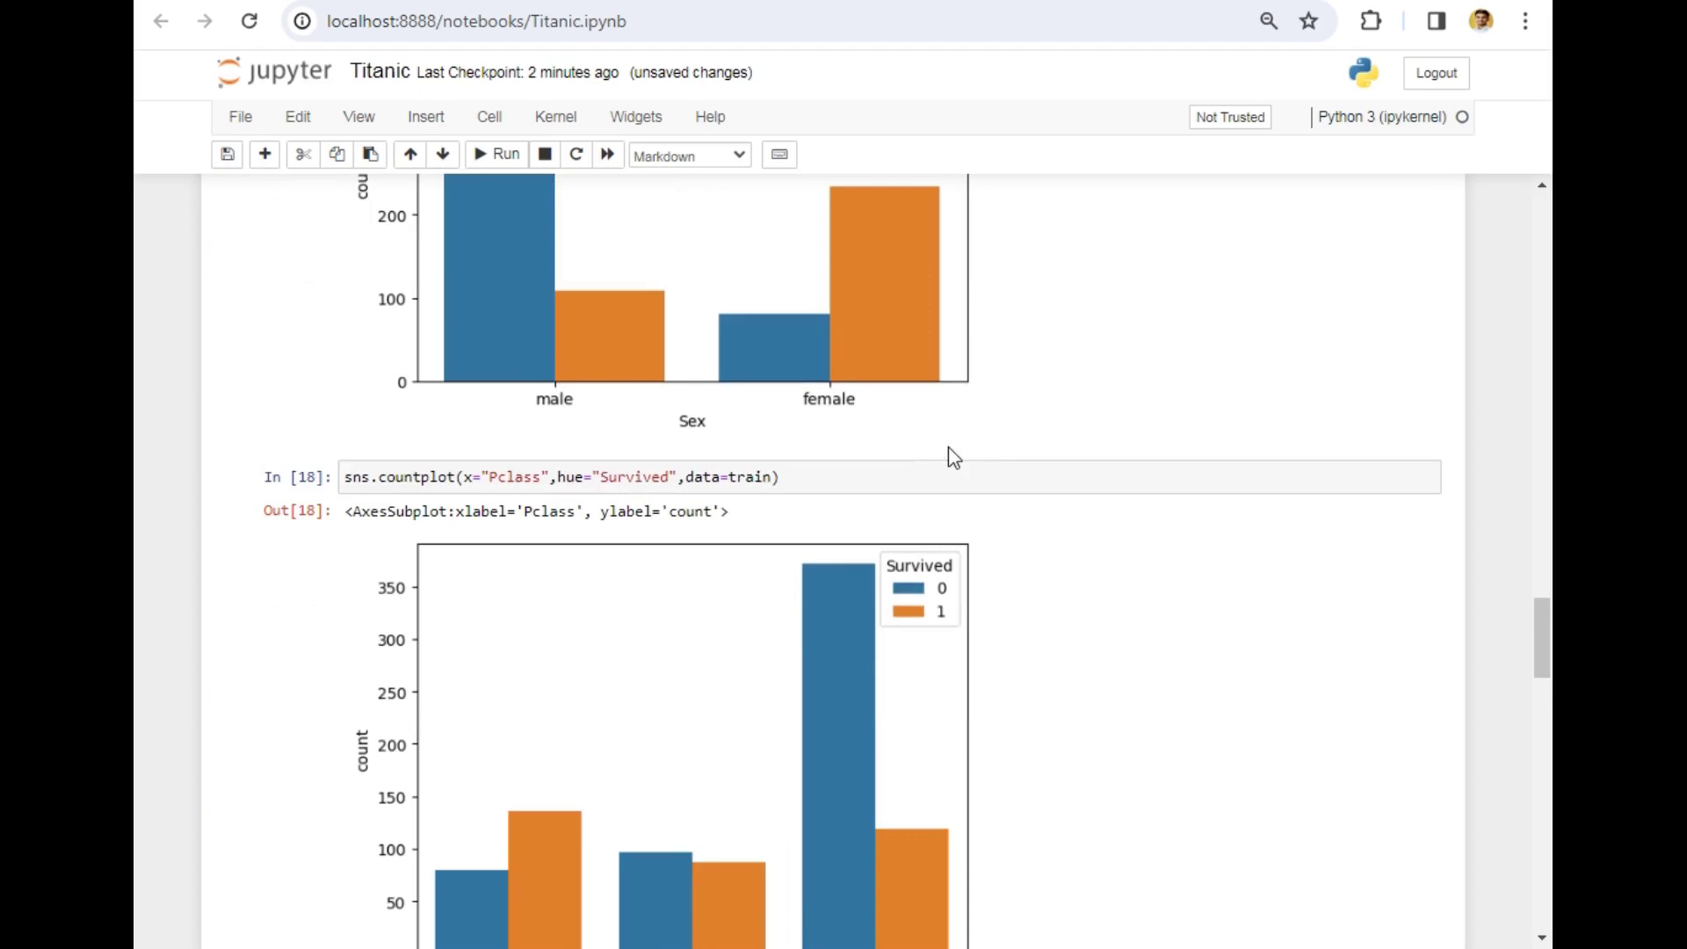
scroll(953, 456, down, 4)
scroll(953, 457, down, 4)
scroll(953, 456, down, 4)
scroll(953, 456, down, 2)
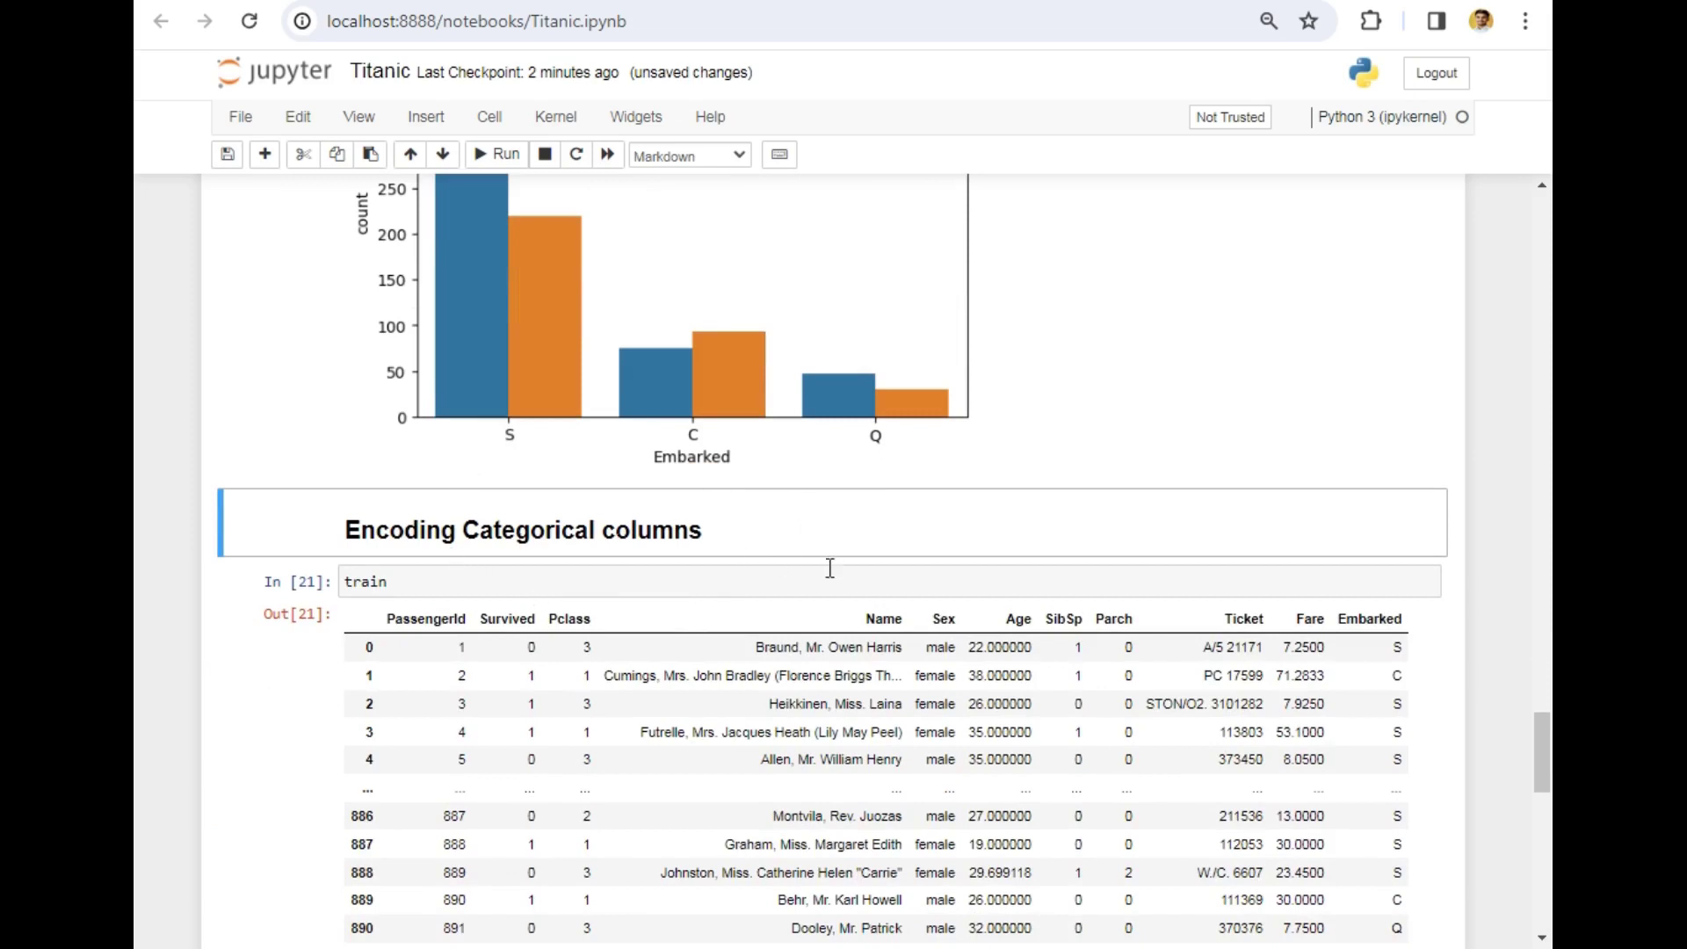
click(617, 593)
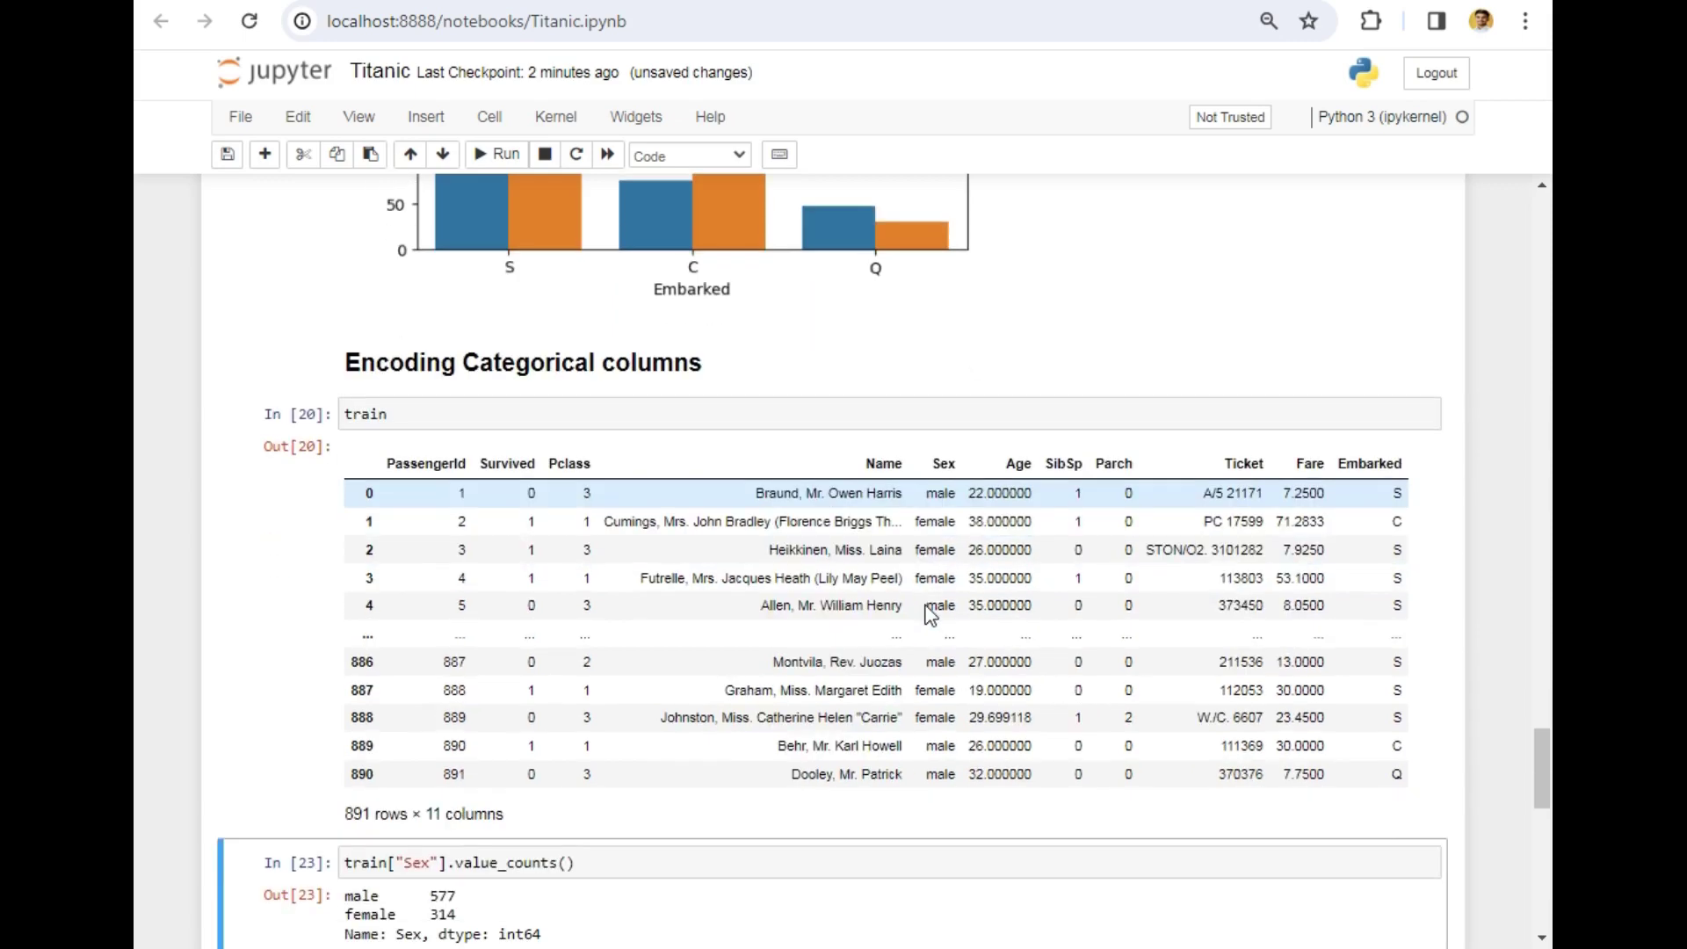
scroll(929, 614, down, 1)
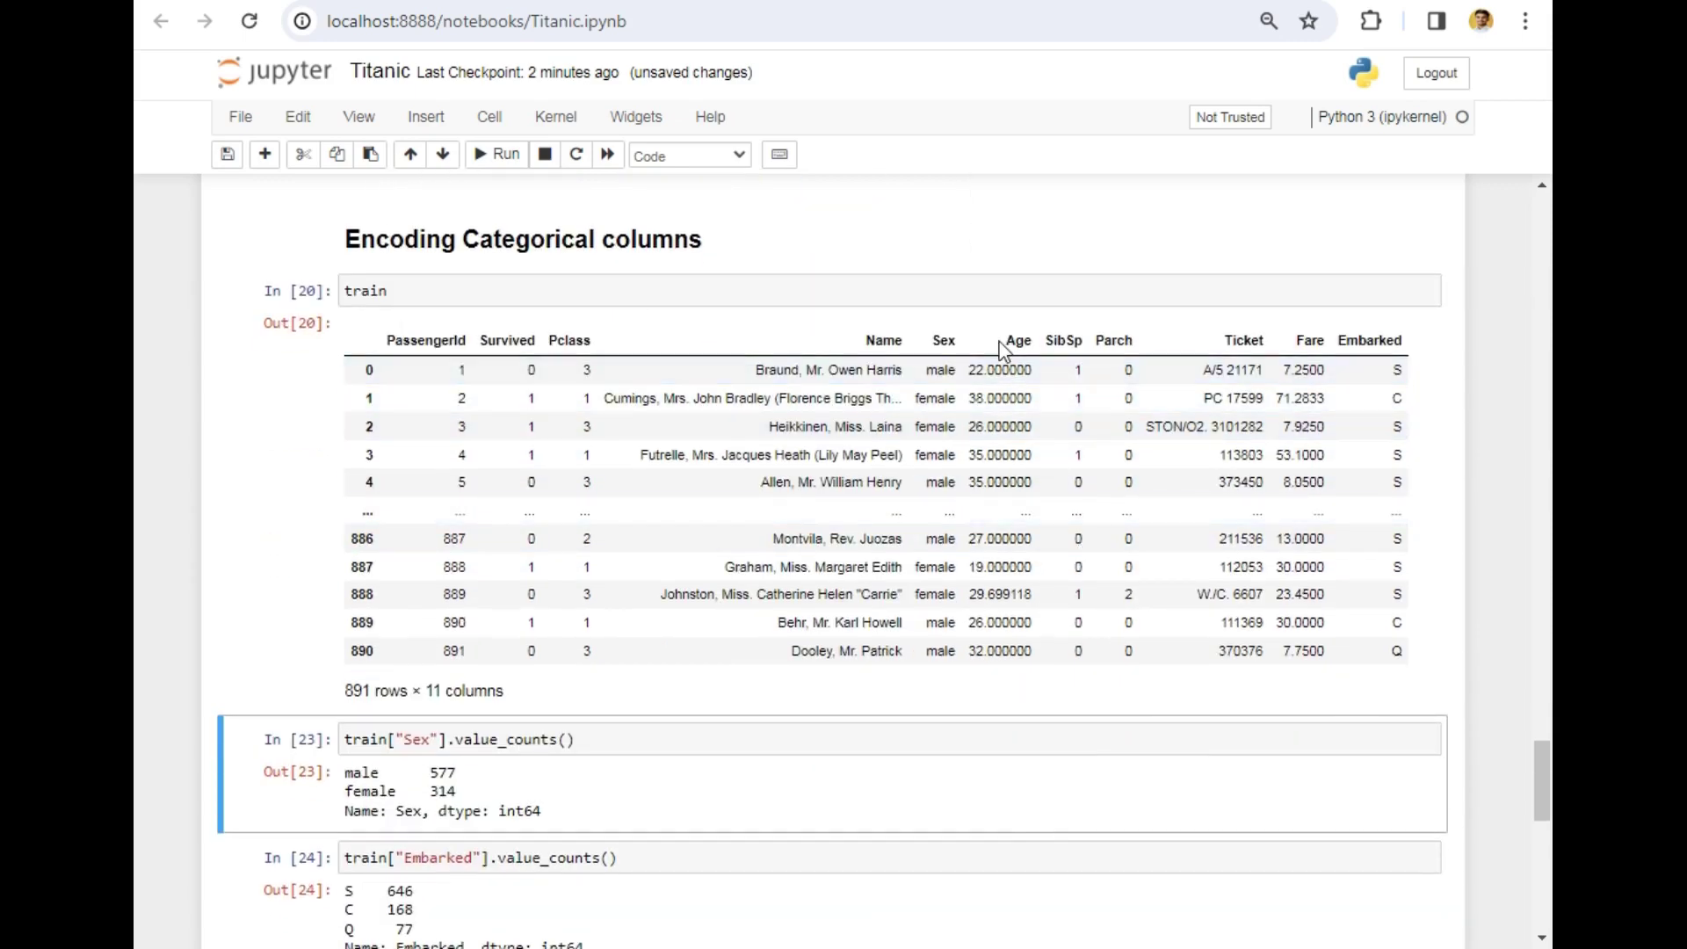
Rerun the Sex and Embarked value counts and review the train table and counts
click(940, 340)
drag(1331, 353, 1425, 352)
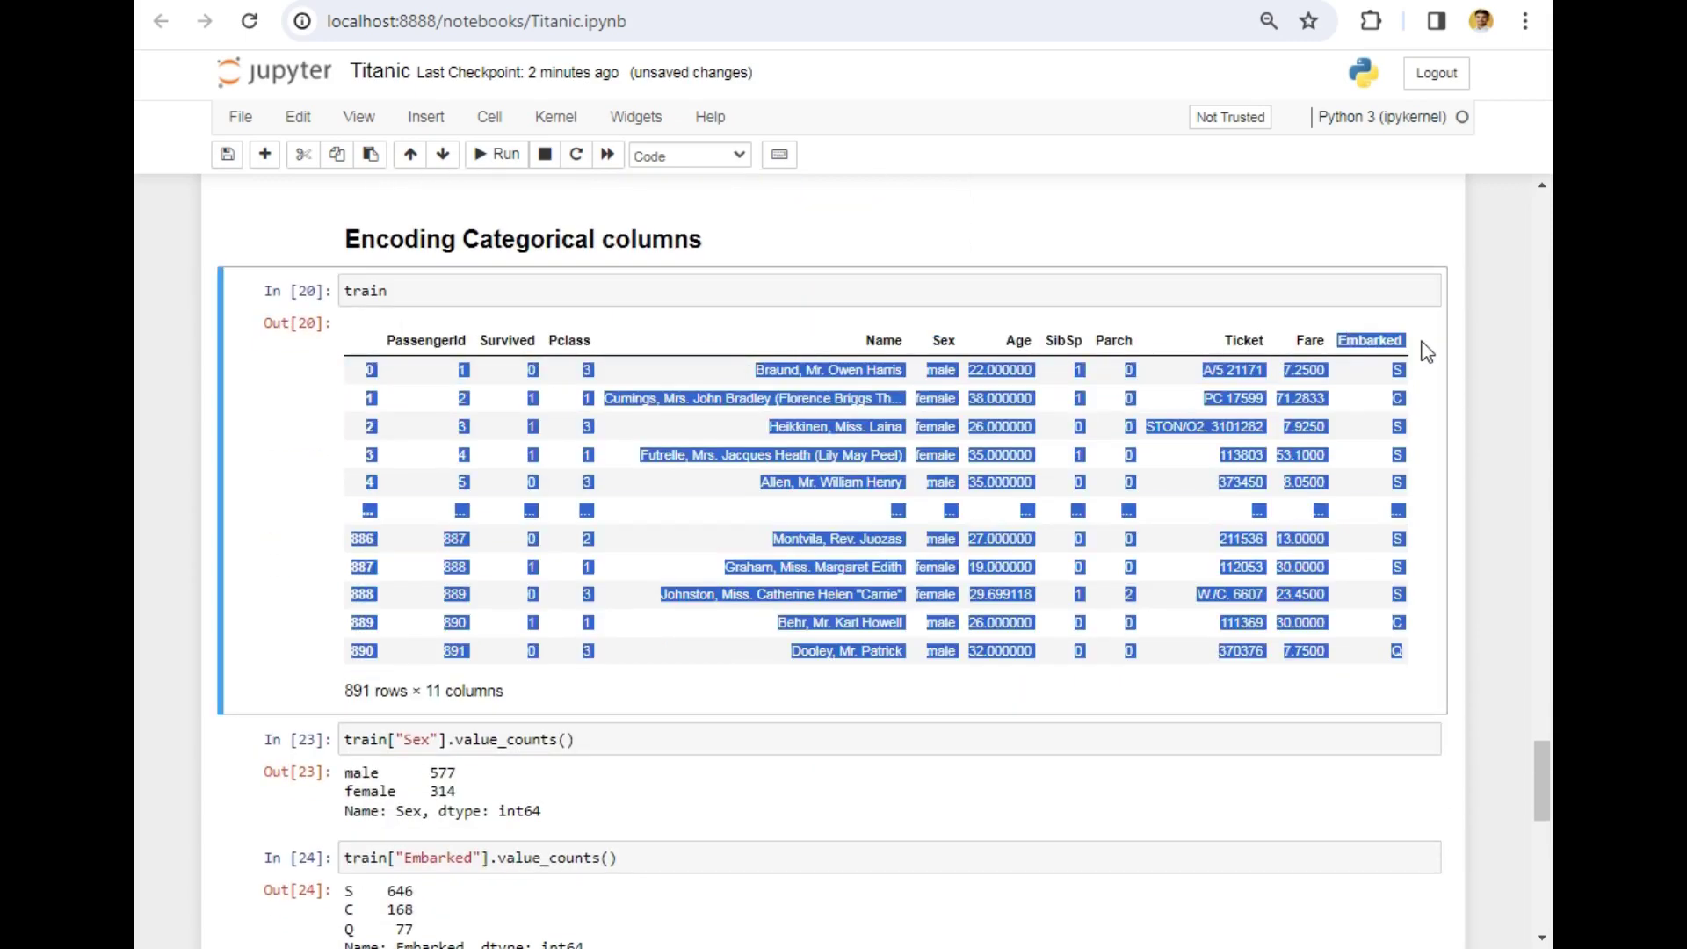
click(1418, 349)
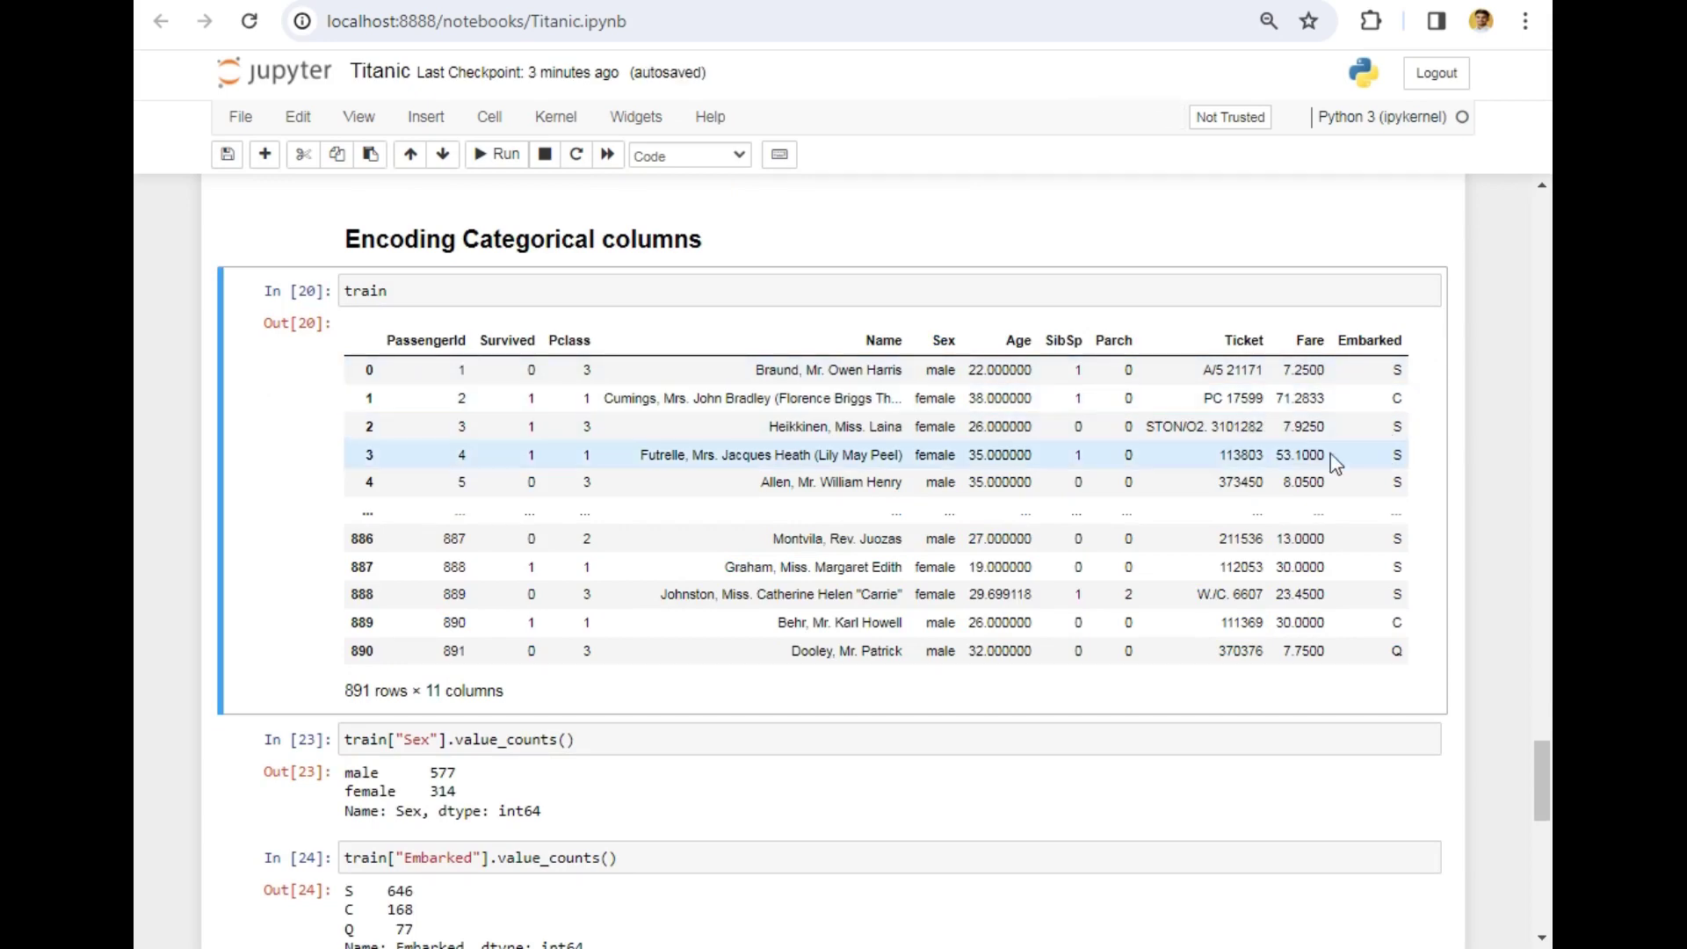
scroll(1242, 455, down, 2)
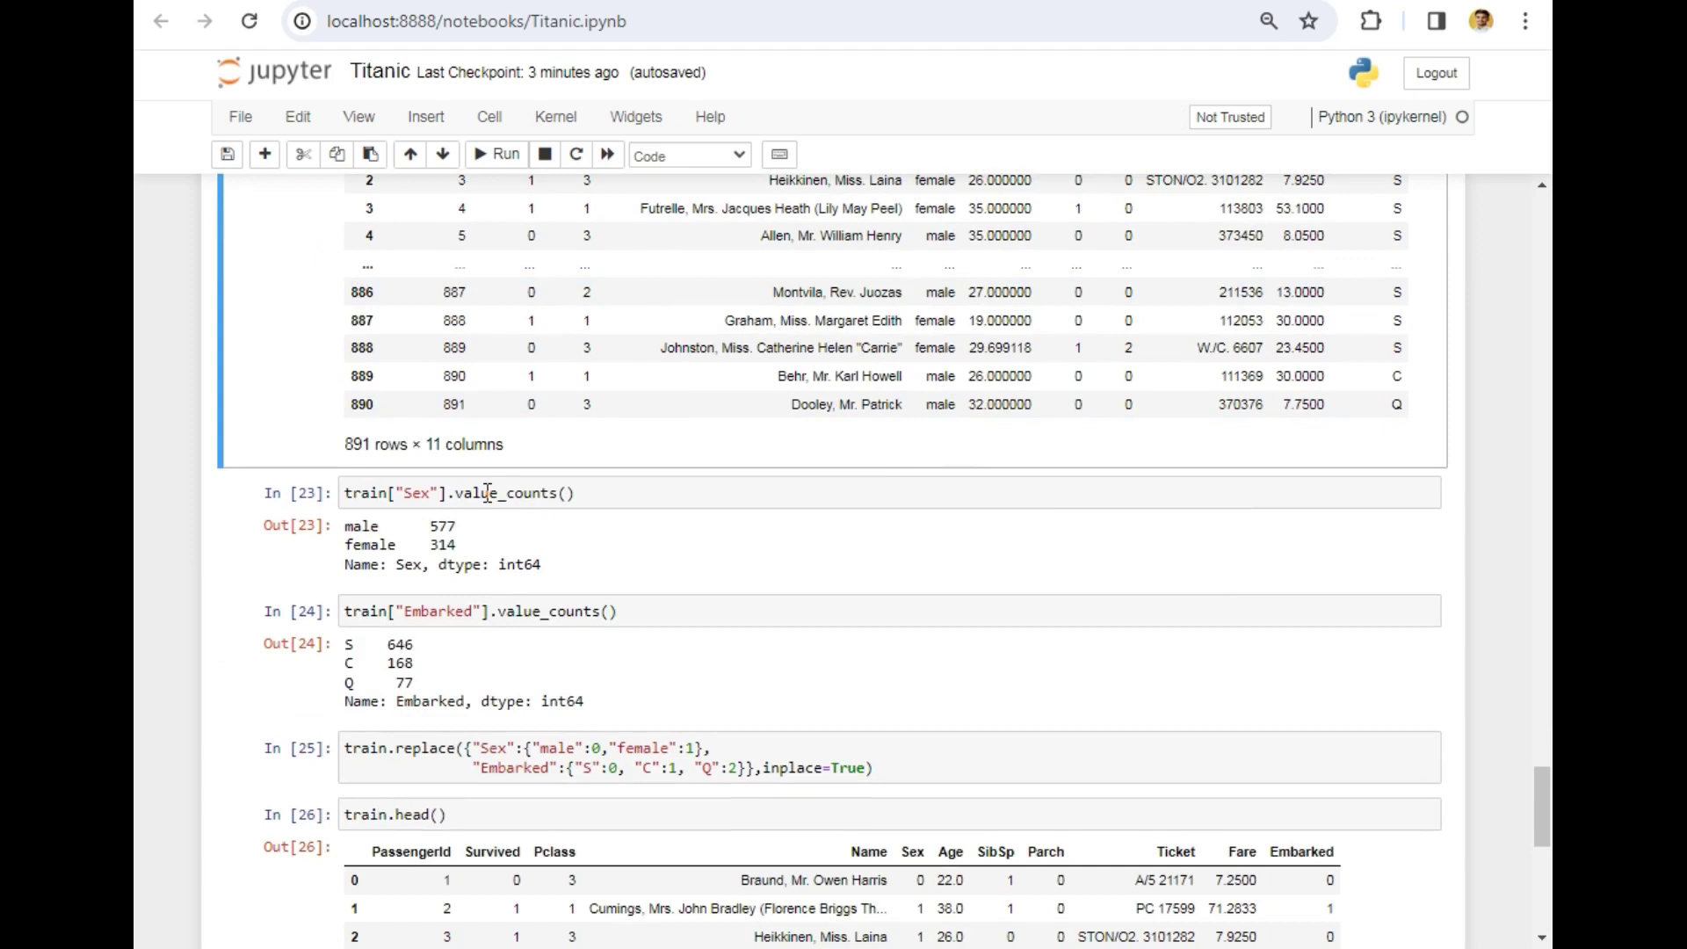
key(shift+Return)
key(shift+Return)
key(shift+Return)
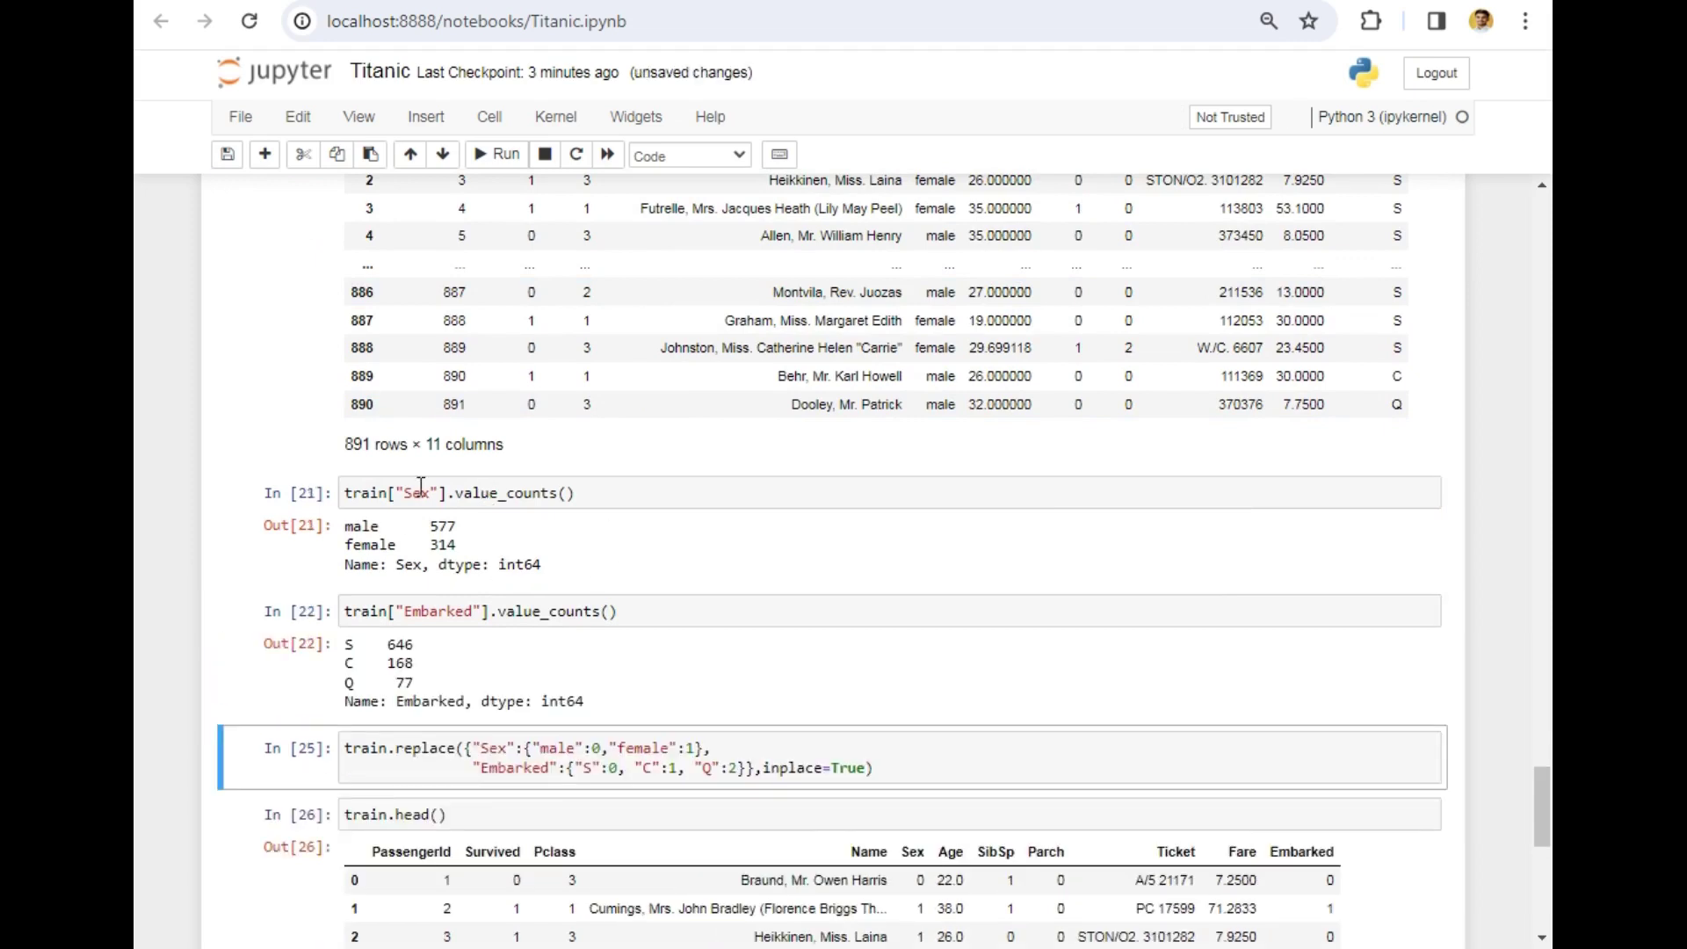
click(421, 610)
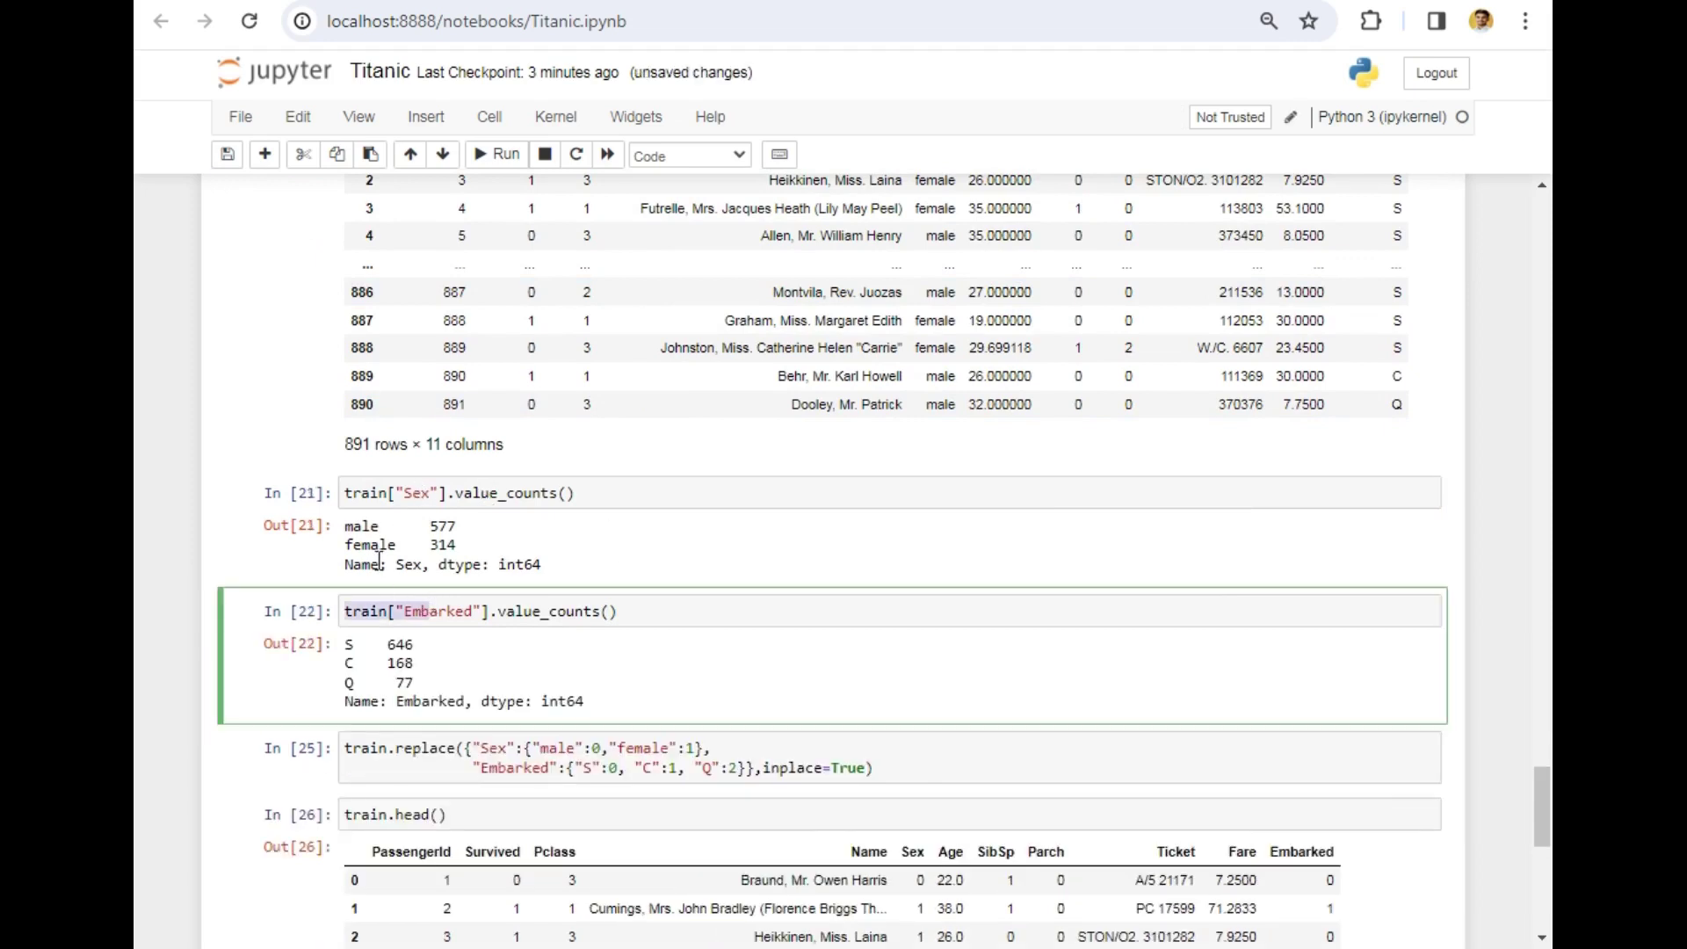
drag(343, 526, 364, 541)
click(348, 659)
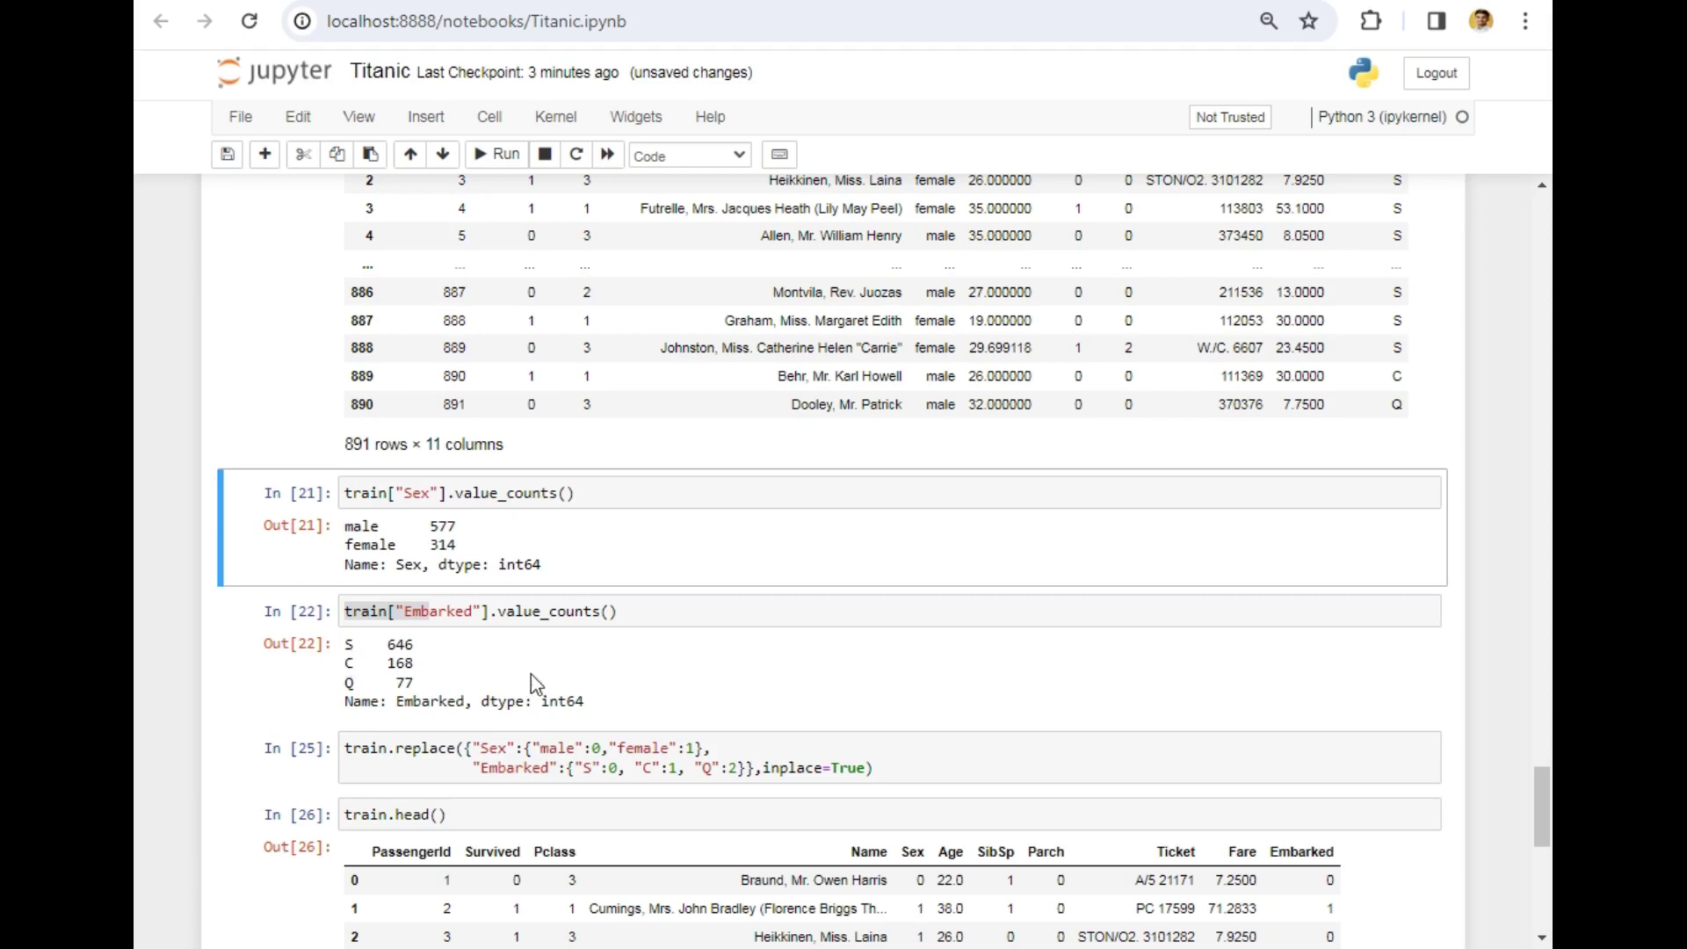
scroll(531, 674, down, 4)
Review the replace cell's Sex (male) and Embarked (C) numeric mappings
click(889, 521)
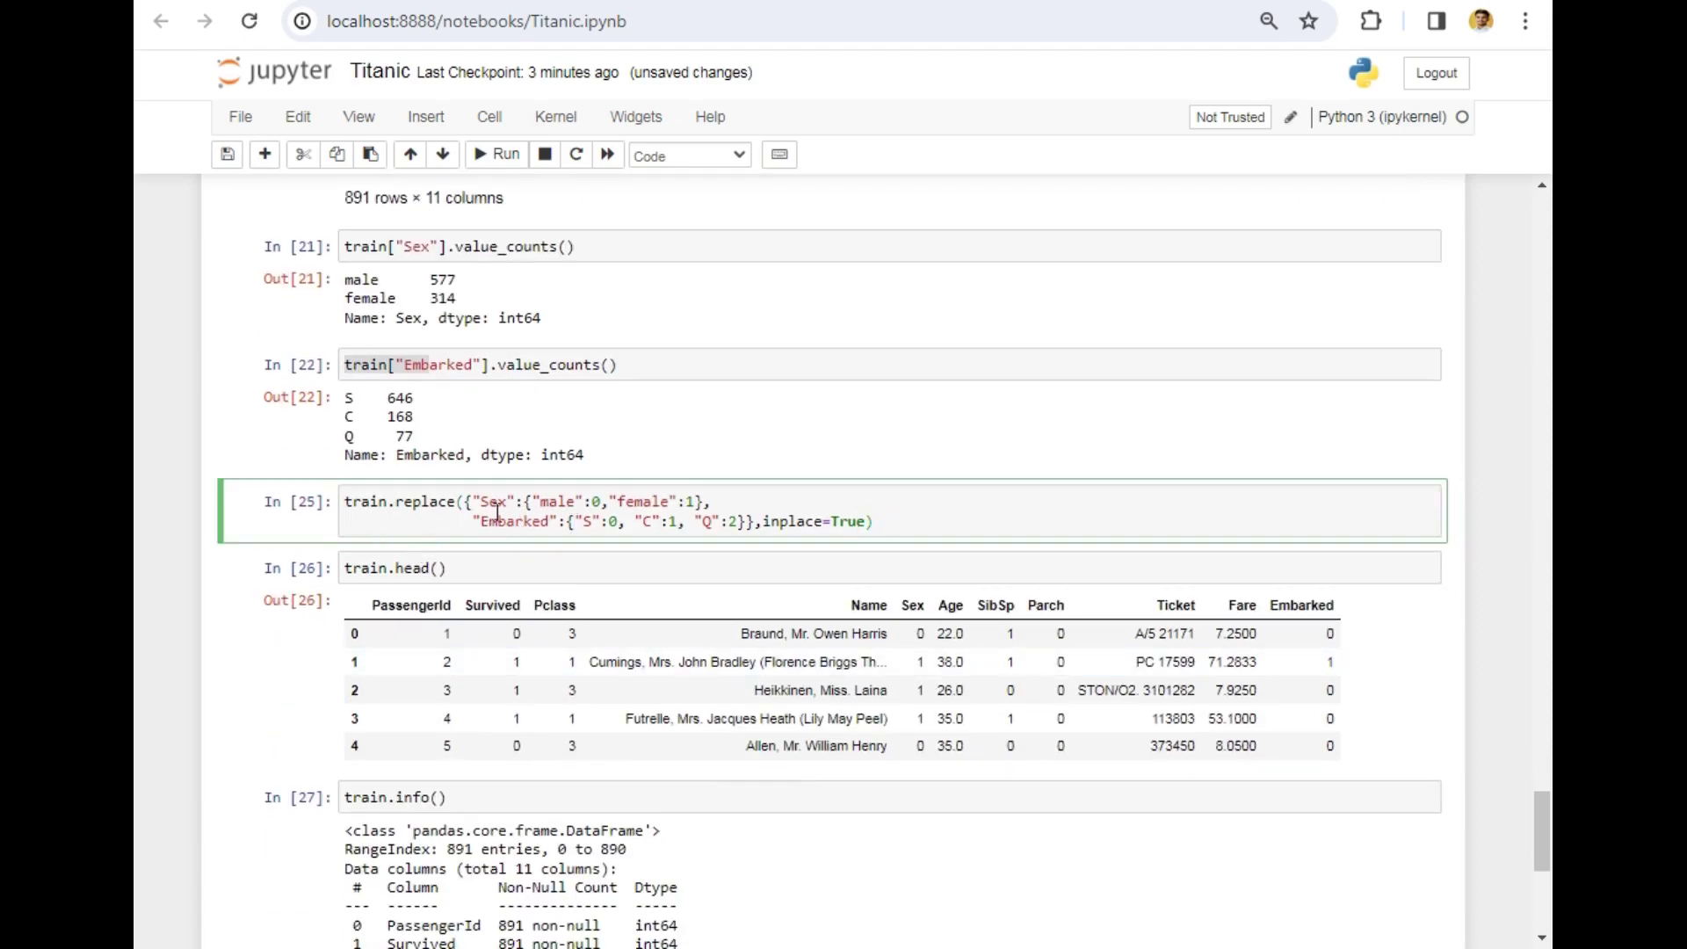
drag(540, 503, 696, 501)
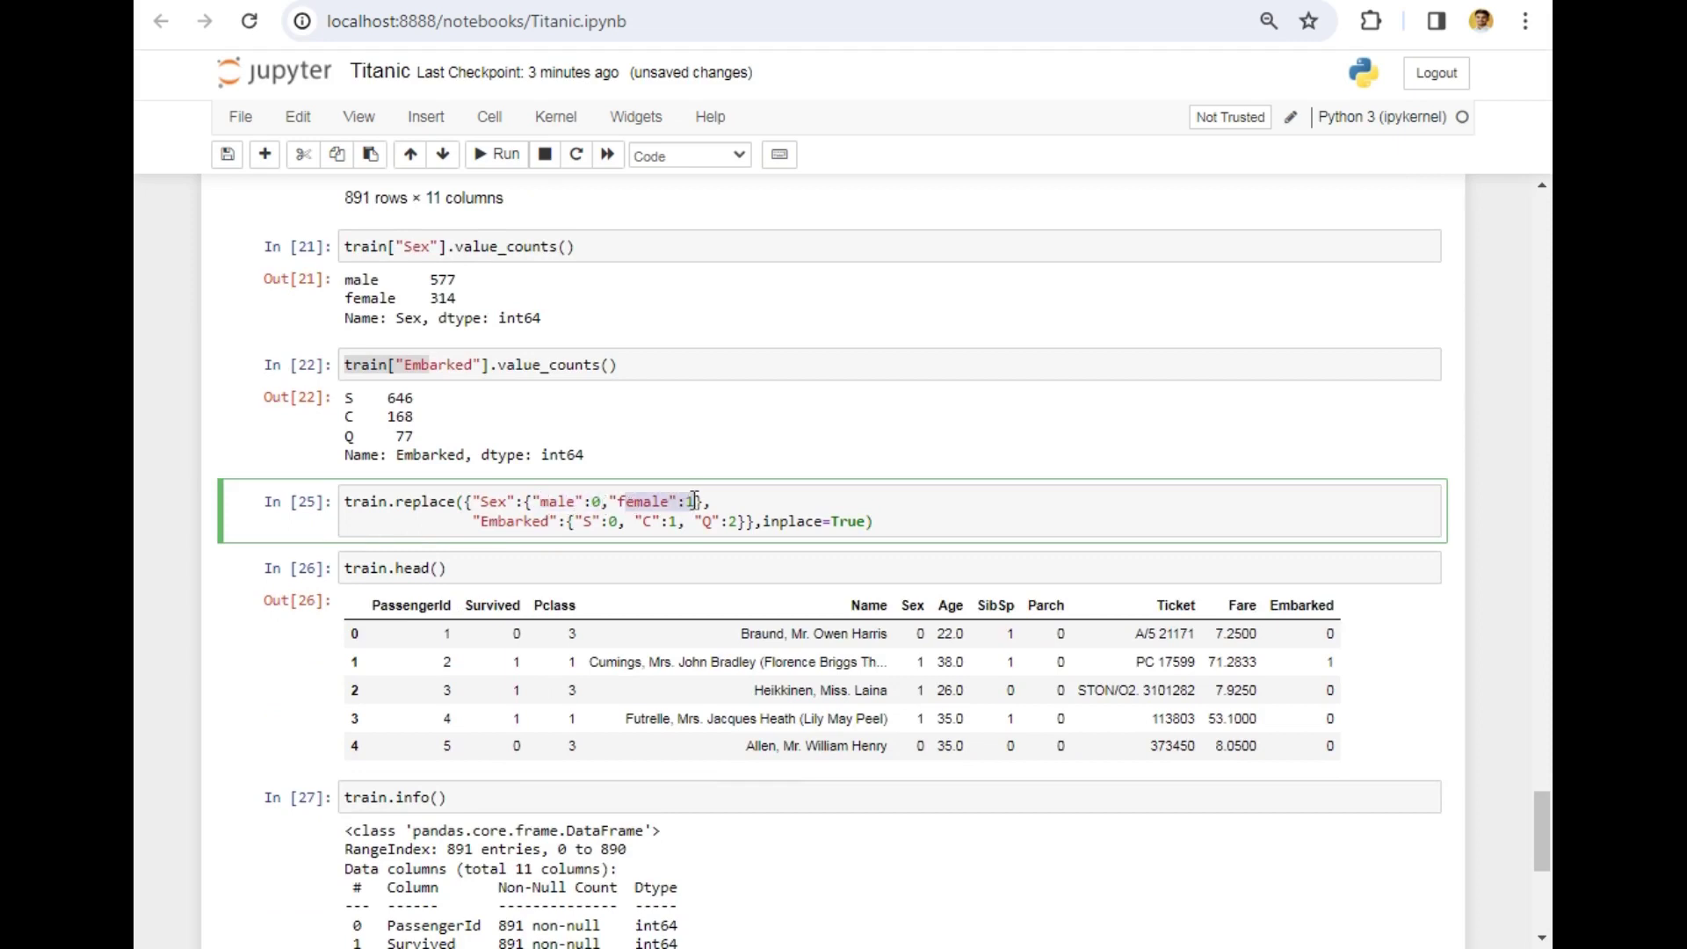
drag(585, 522, 776, 523)
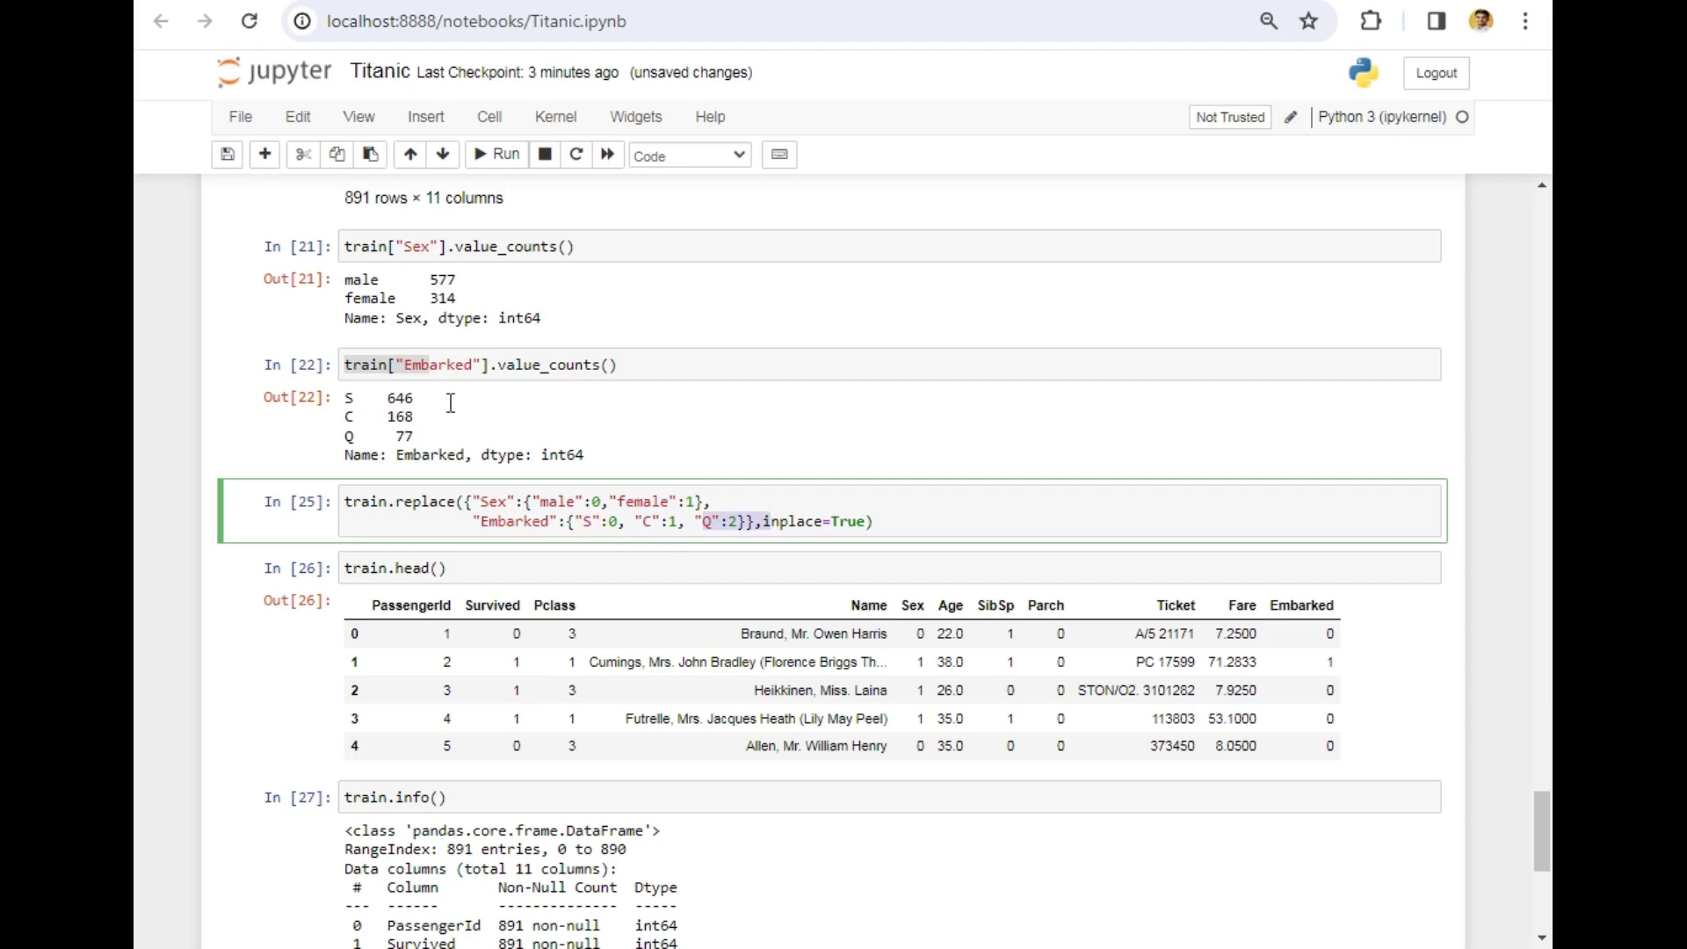
click(939, 507)
Apply the Sex/Embarked encoding and preview the first ten rows with train.head(10)
key(shift+Return)
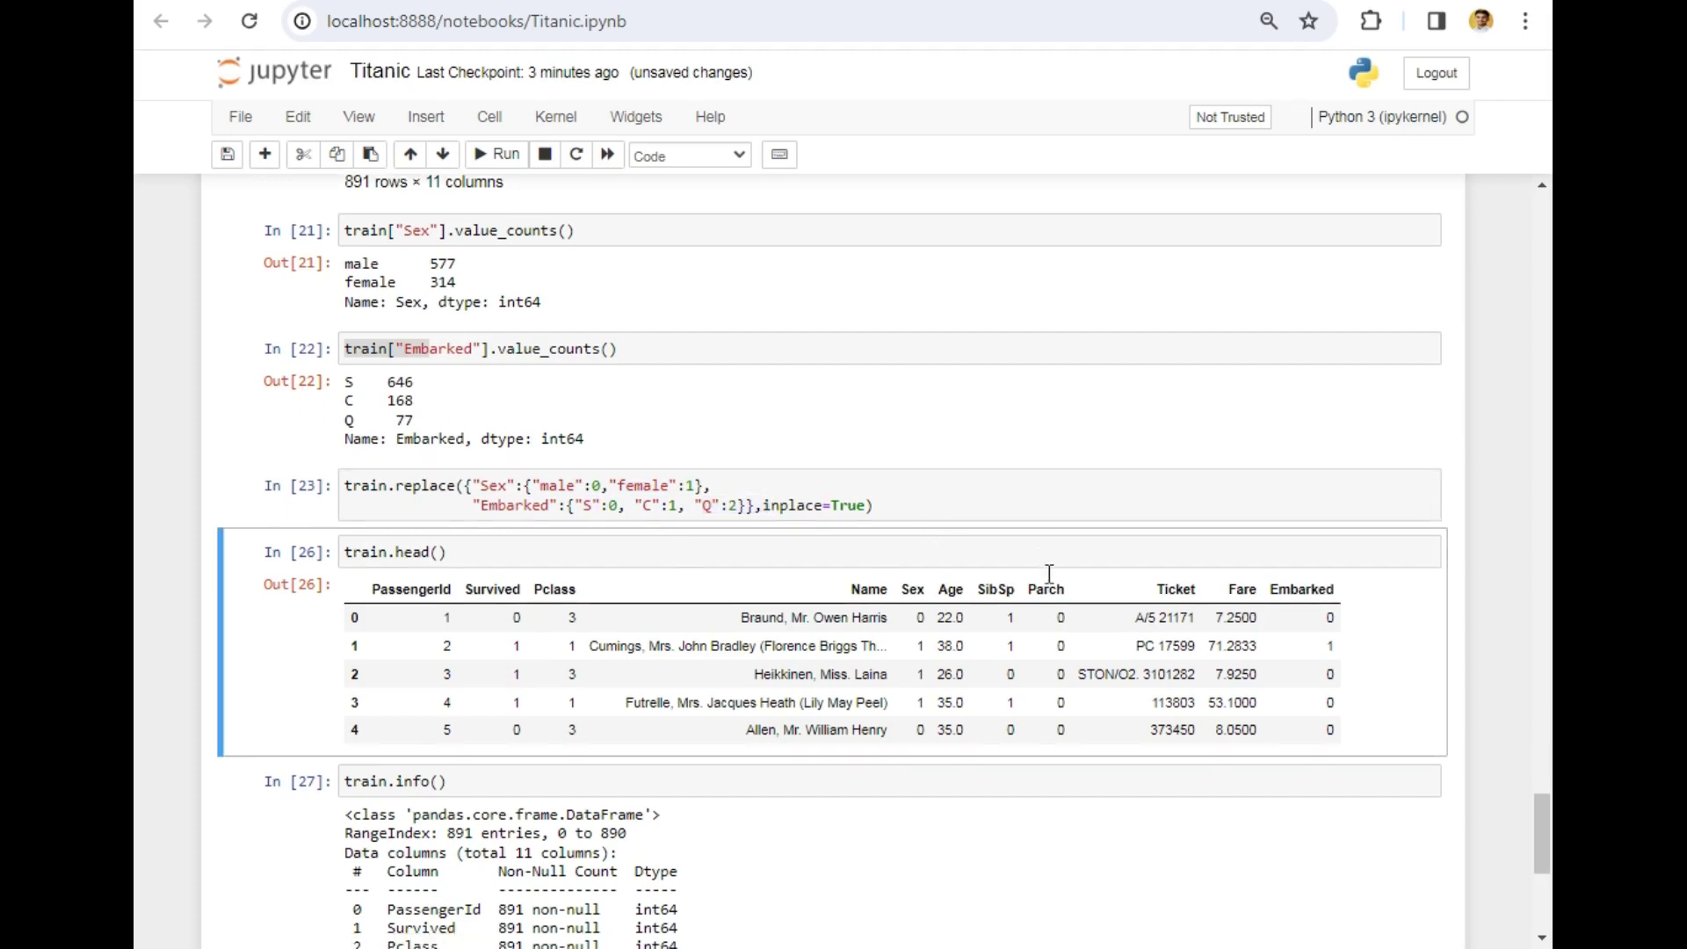
click(435, 449)
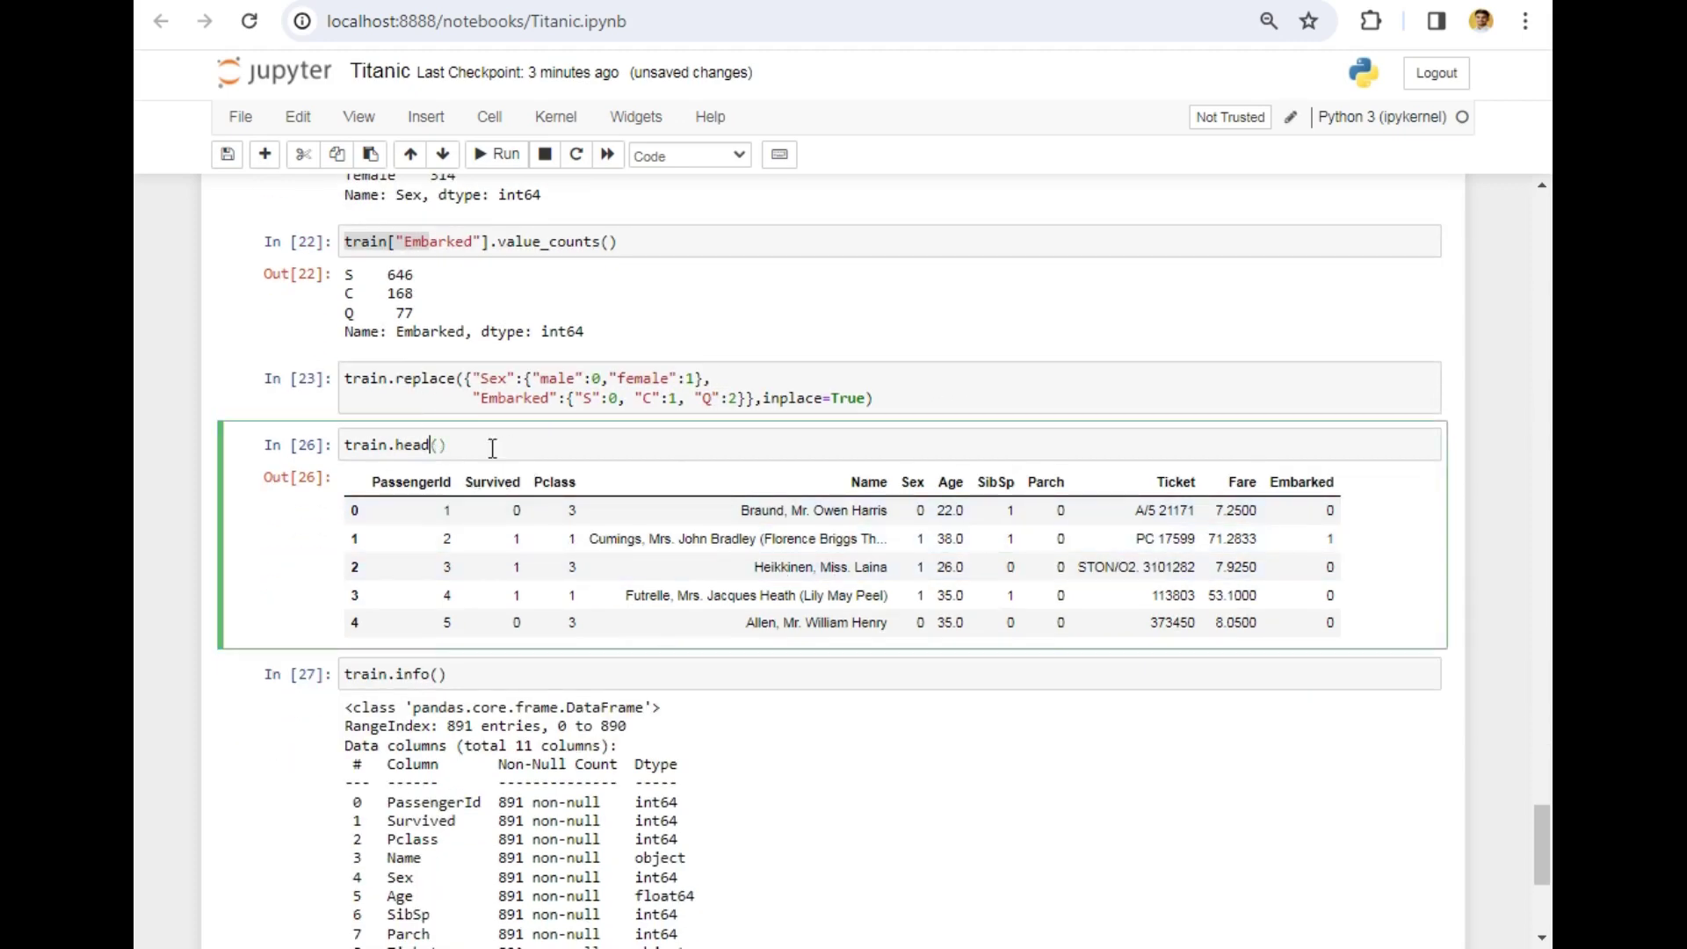
text(10)
key(shift+Return)
scroll(499, 450, down, 1)
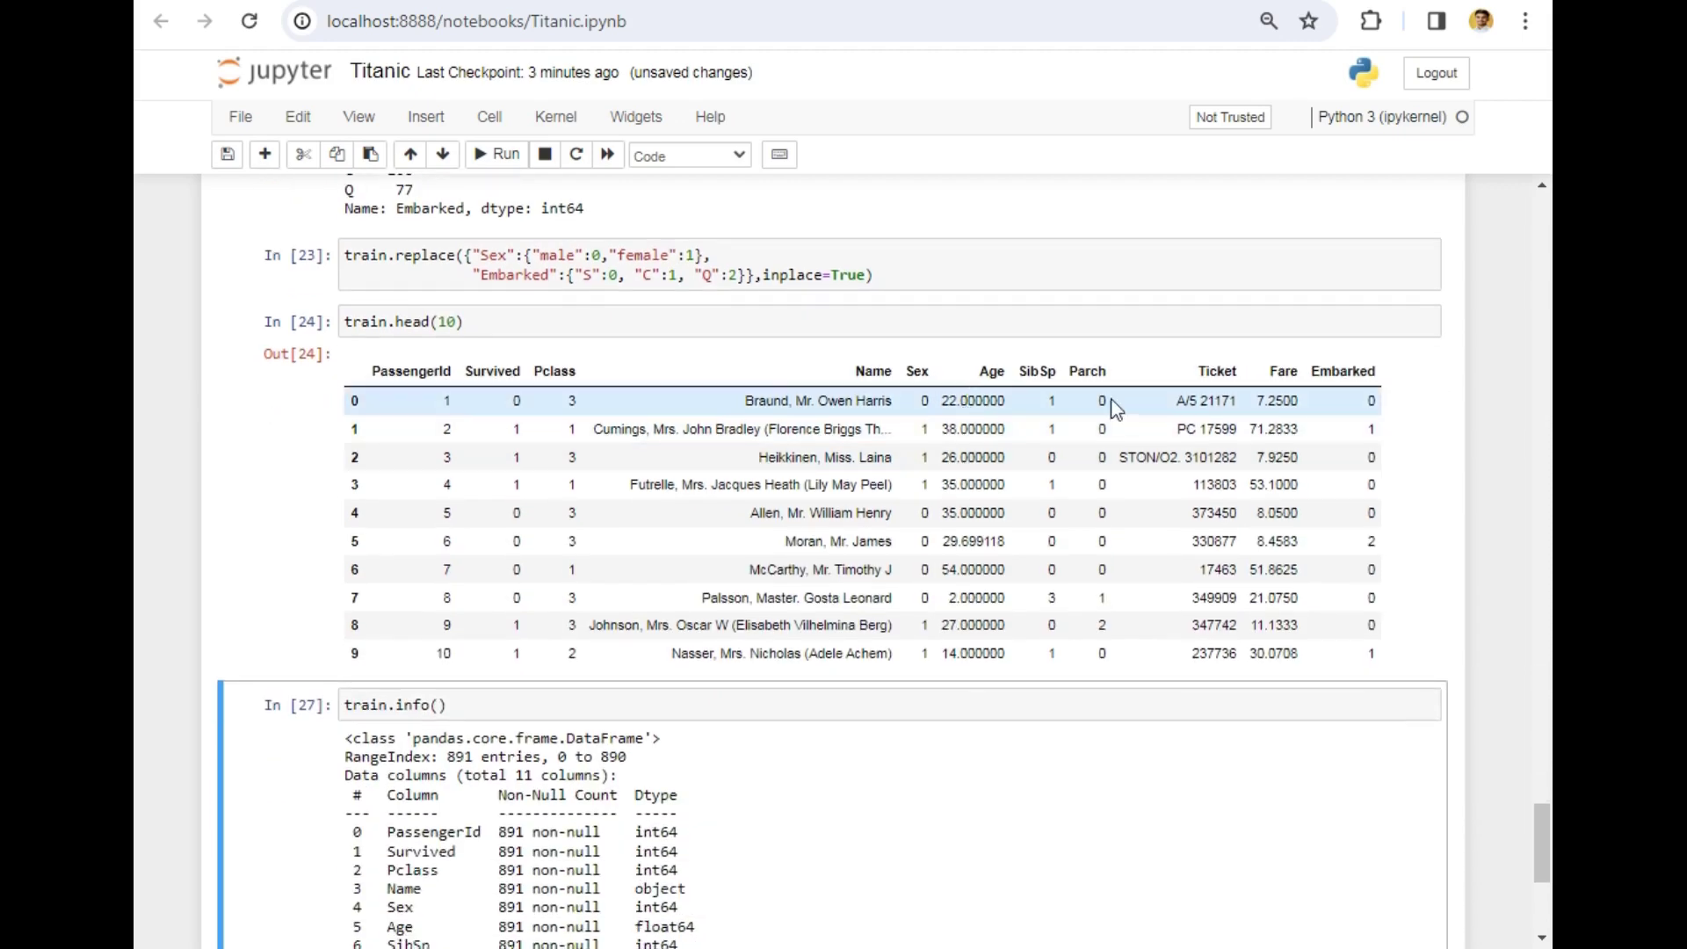
Check the encoded Sex and Embarked columns and rerun the train.info() summary
double_click(918, 370)
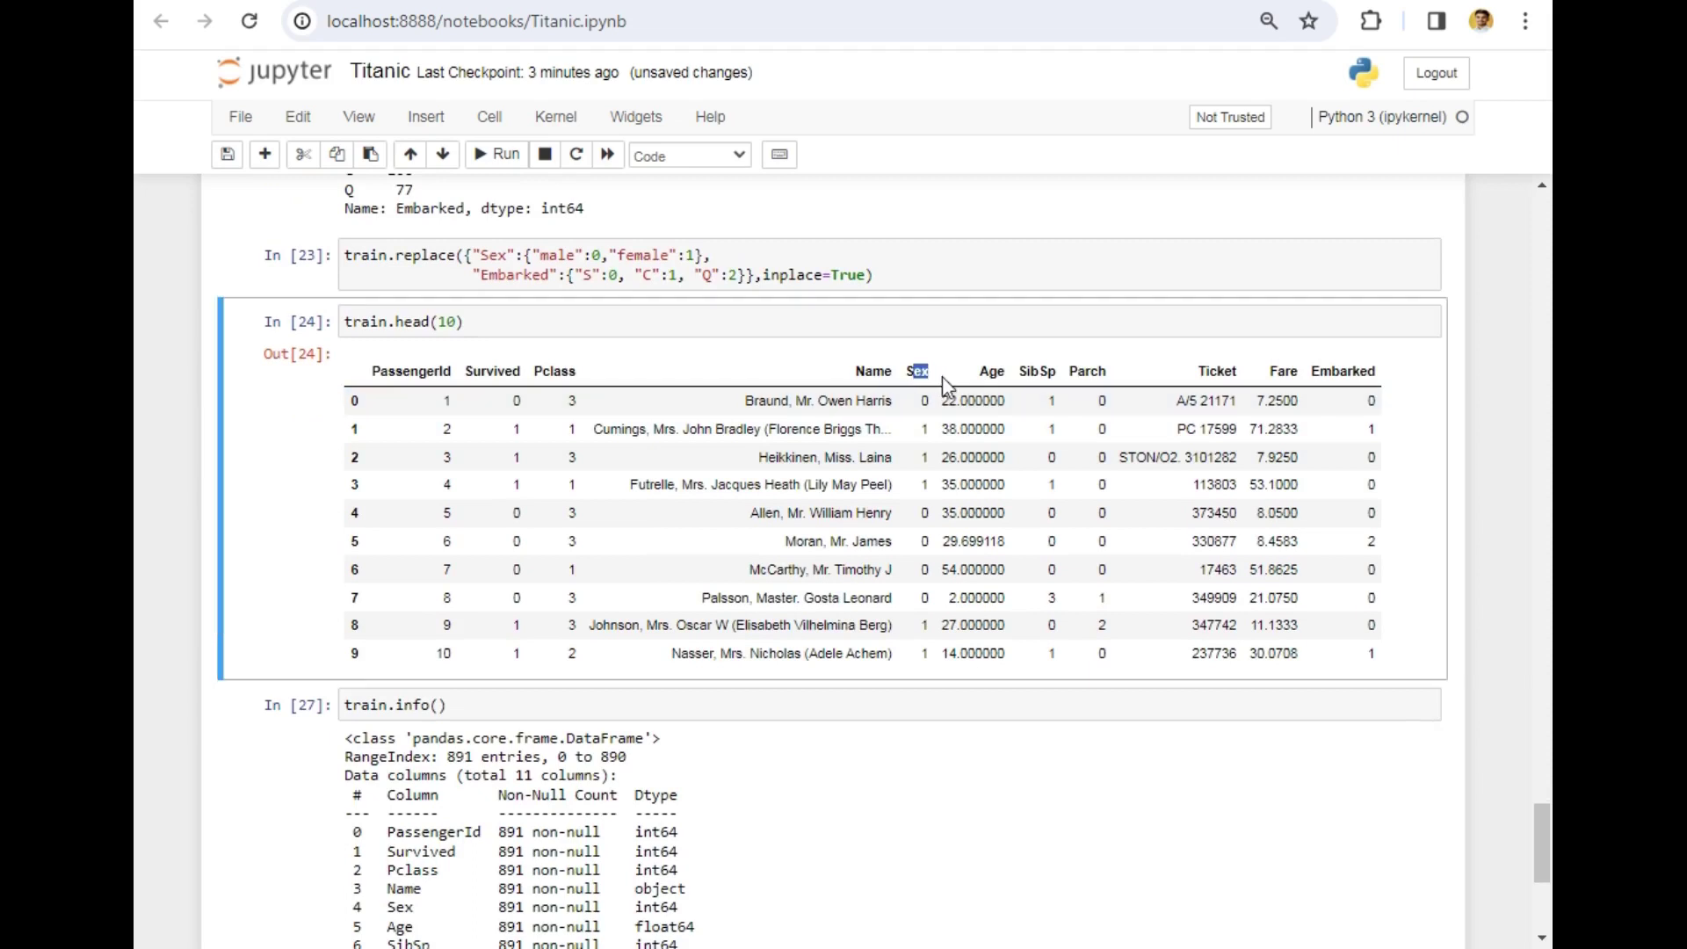
double_click(1343, 371)
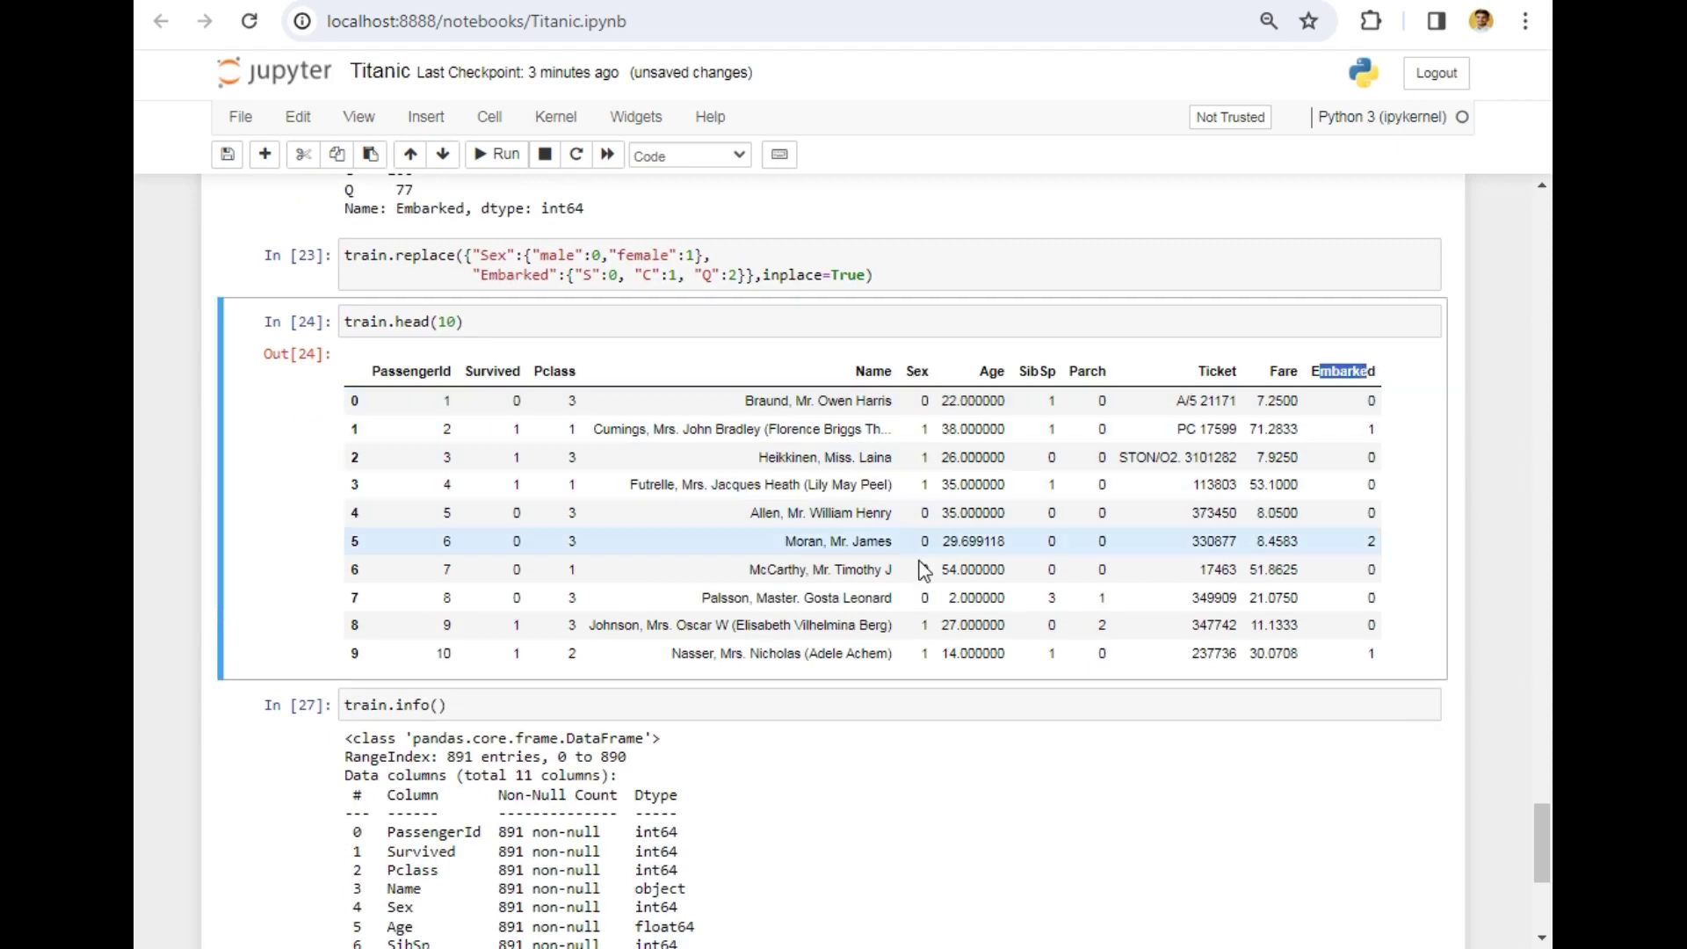
click(1378, 541)
drag(1378, 540, 1385, 632)
click(1386, 540)
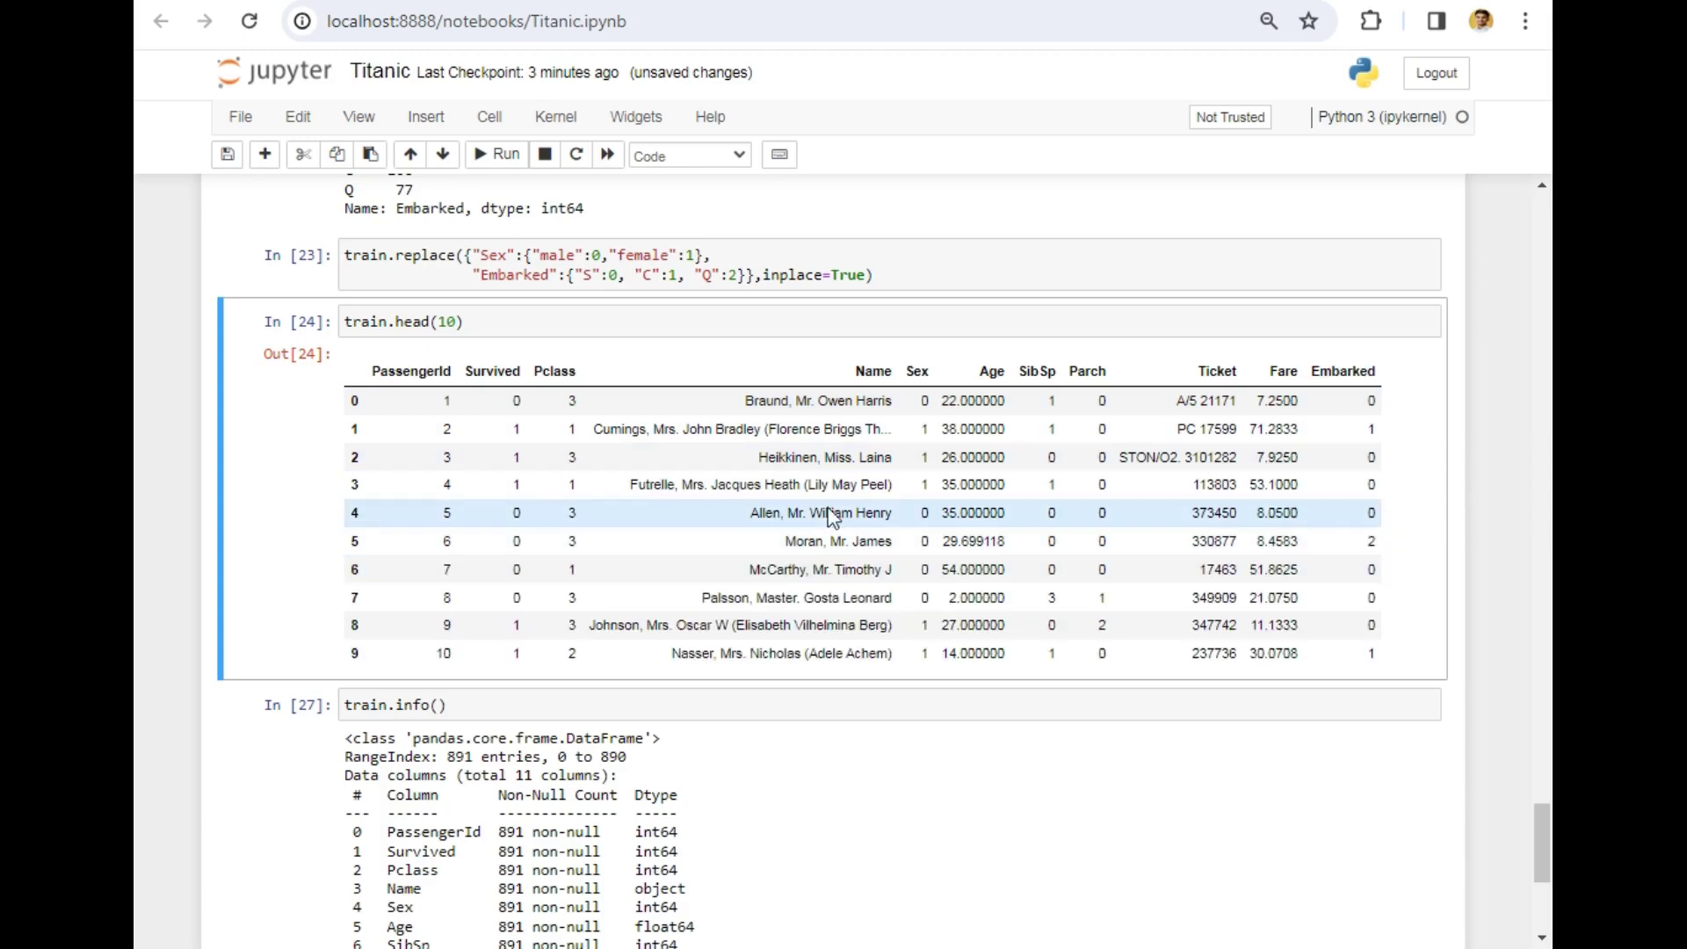
click(454, 699)
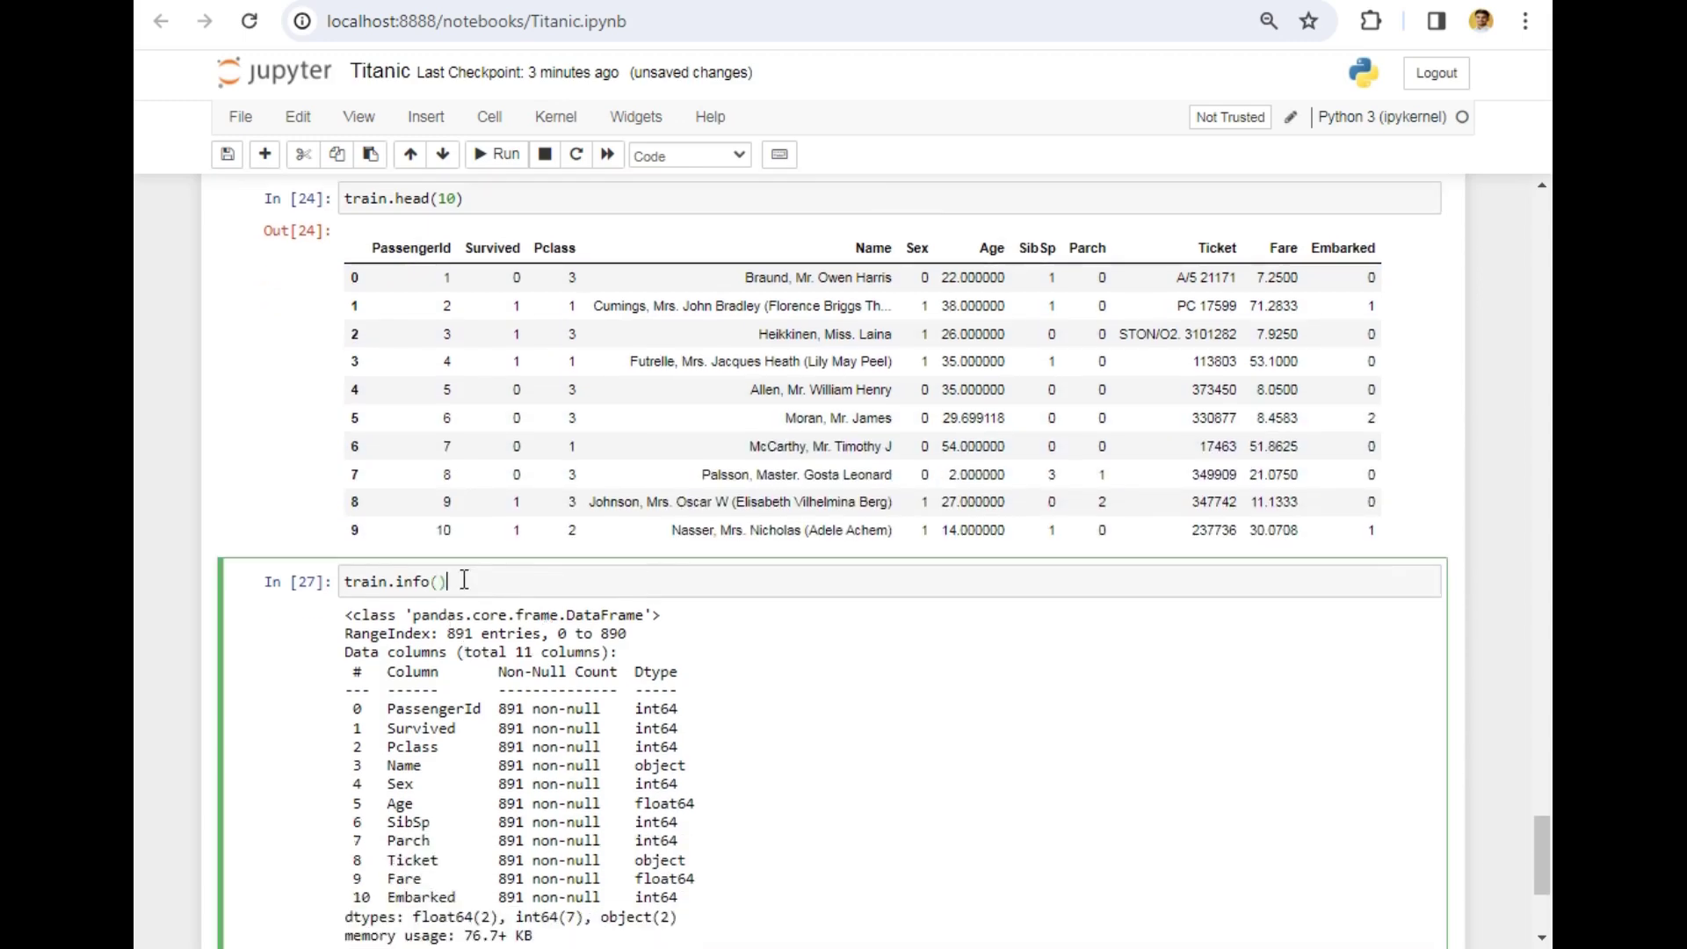
key(shift+Return)
Display the full train dataframe in the empty cell below the heading
click(690, 615)
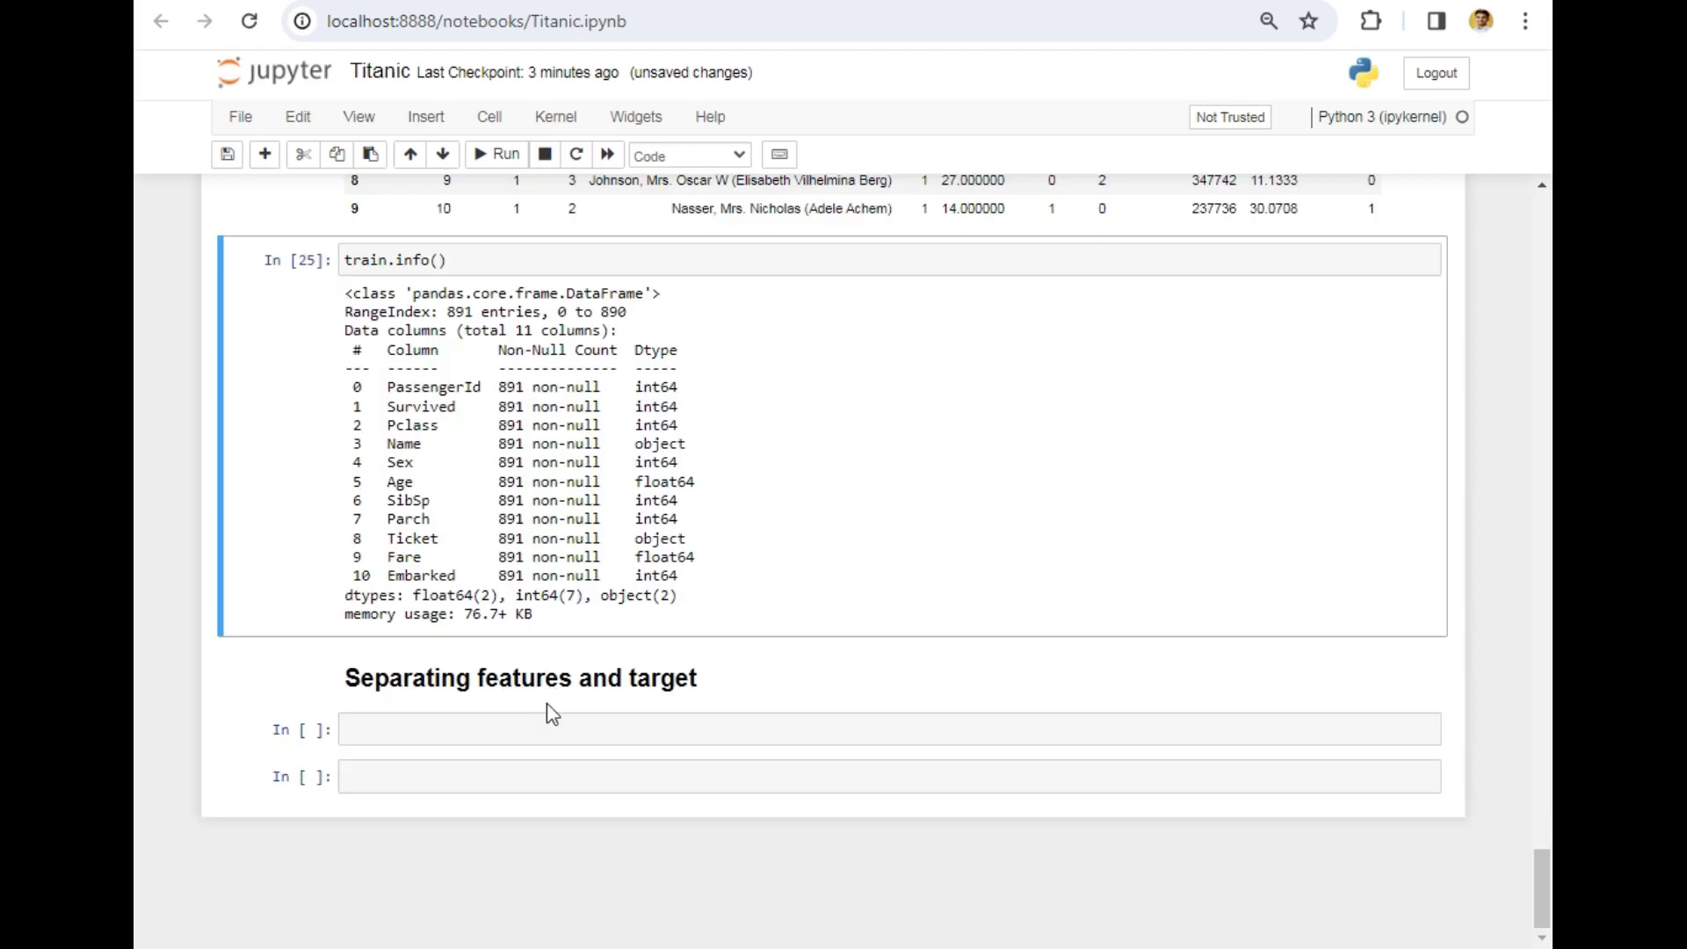
drag(377, 680, 659, 680)
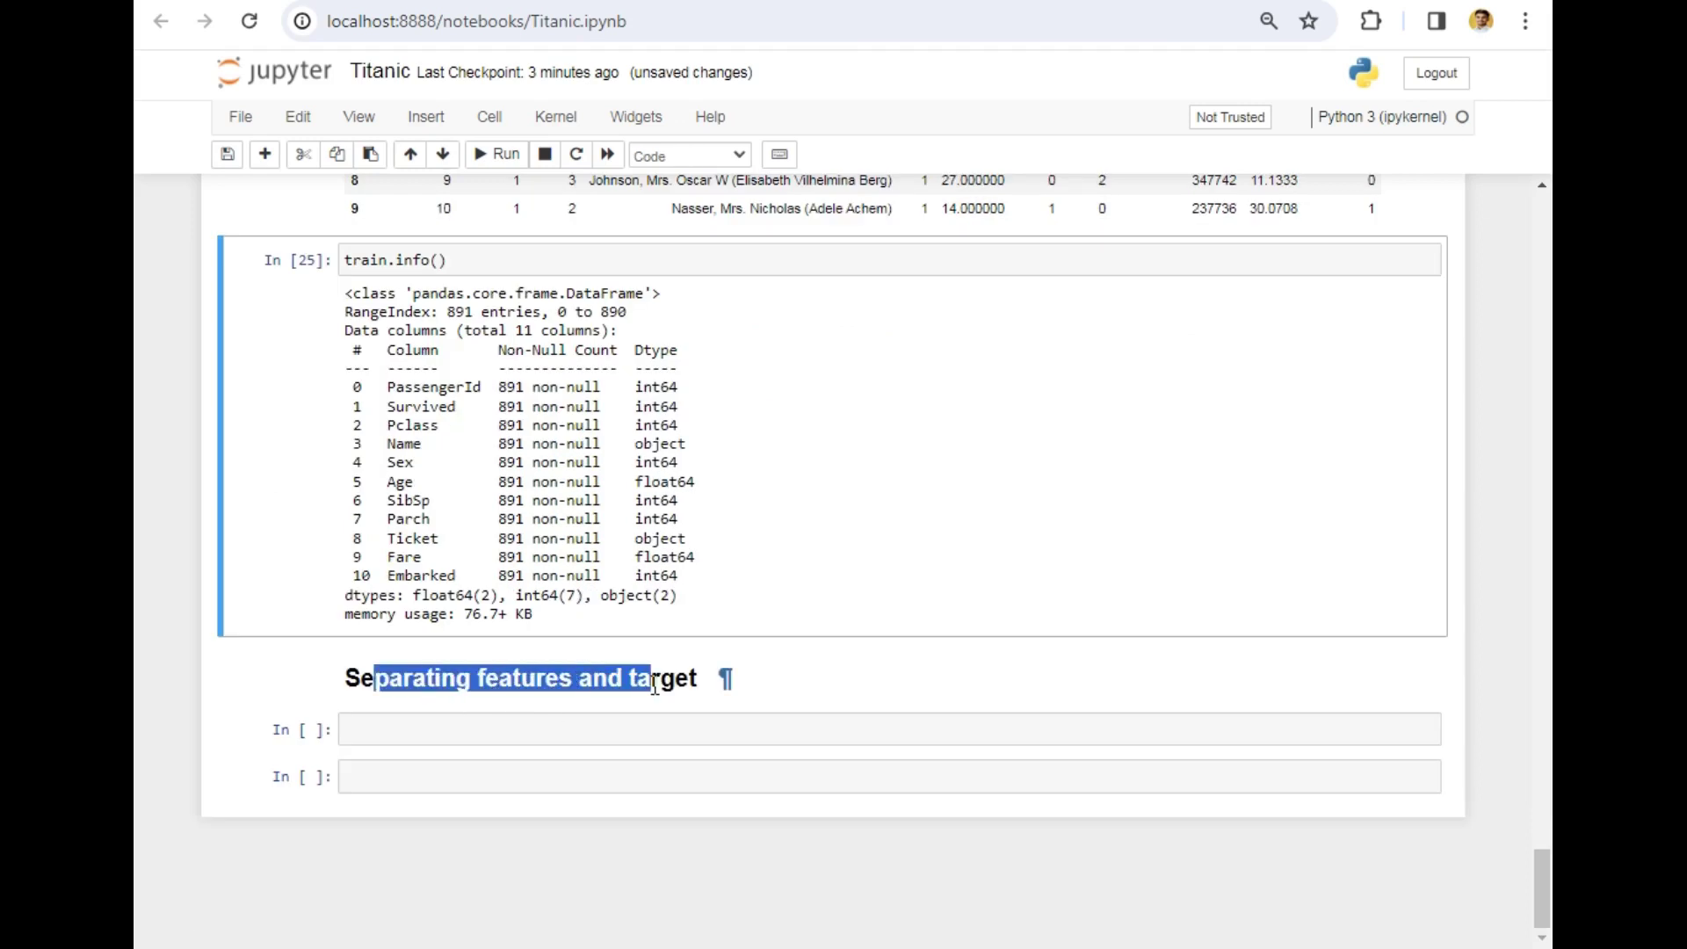
click(675, 731)
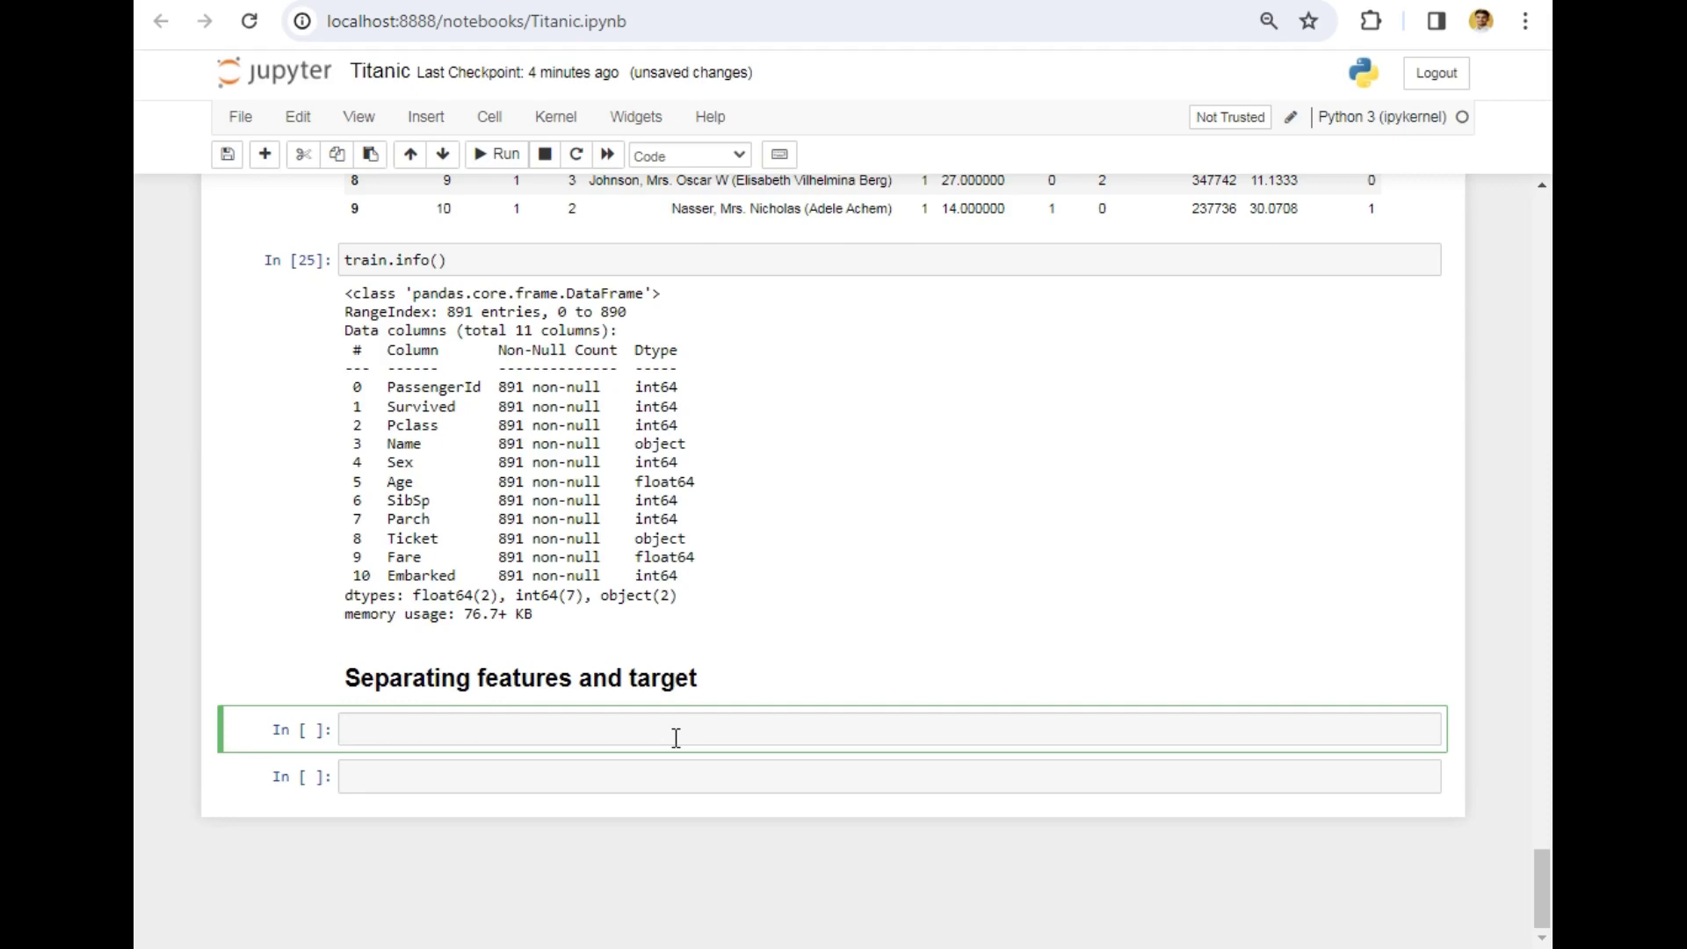
scroll(675, 736, up, 3)
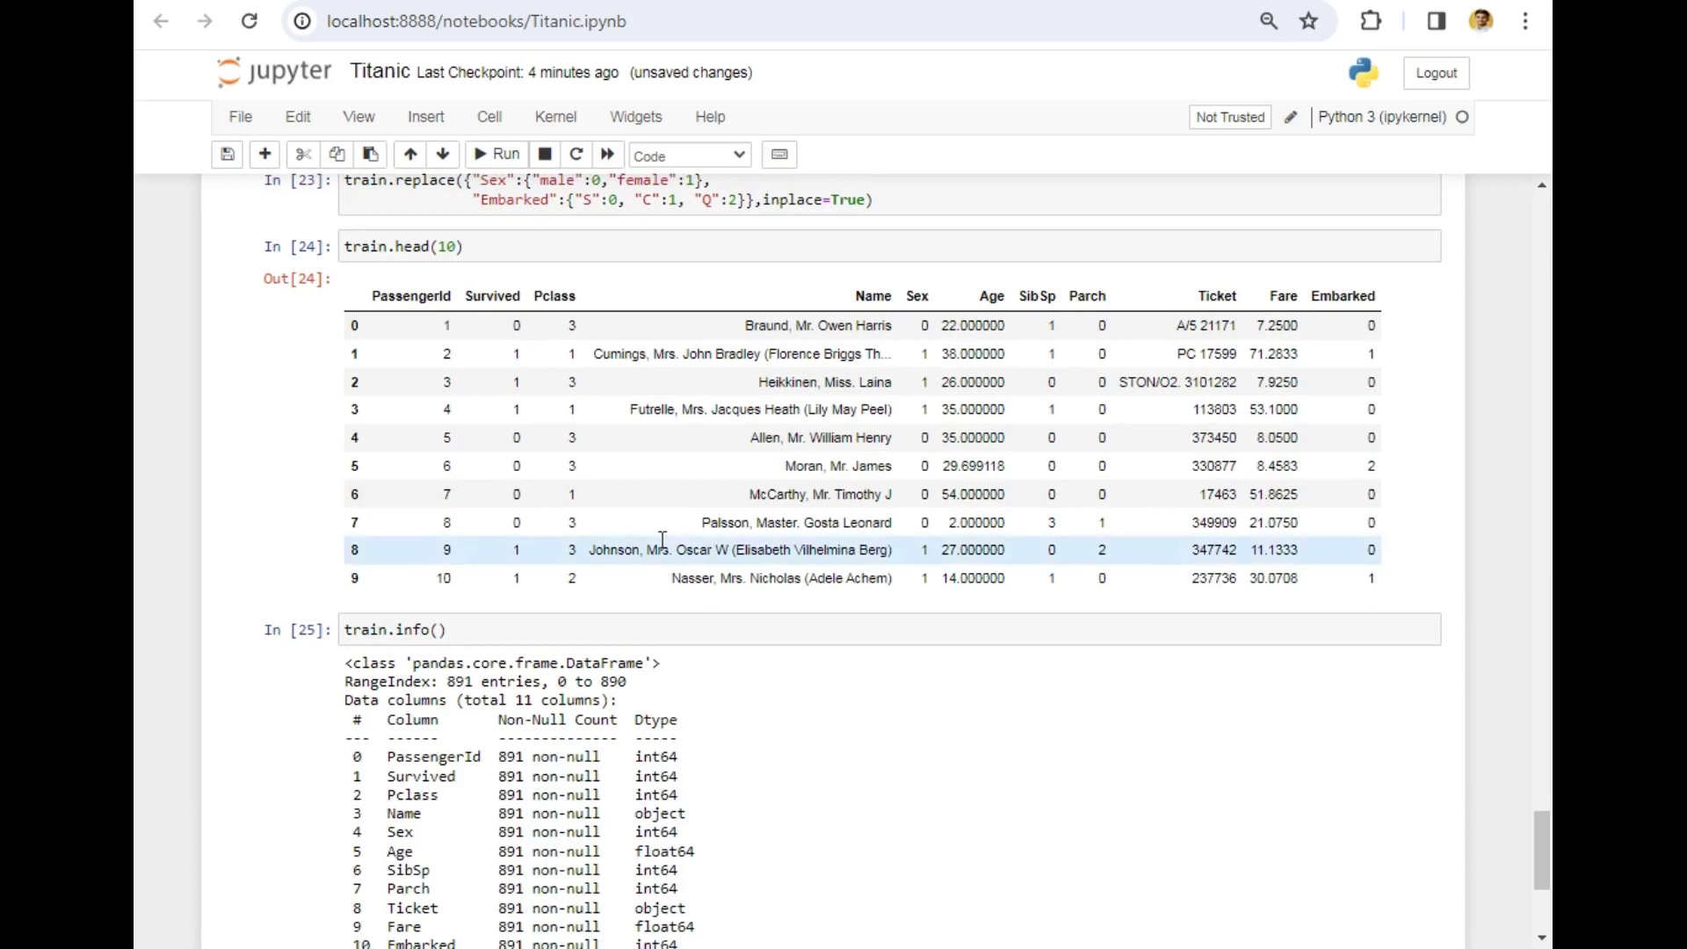
scroll(643, 515, down, 3)
click(427, 727)
text(tra)
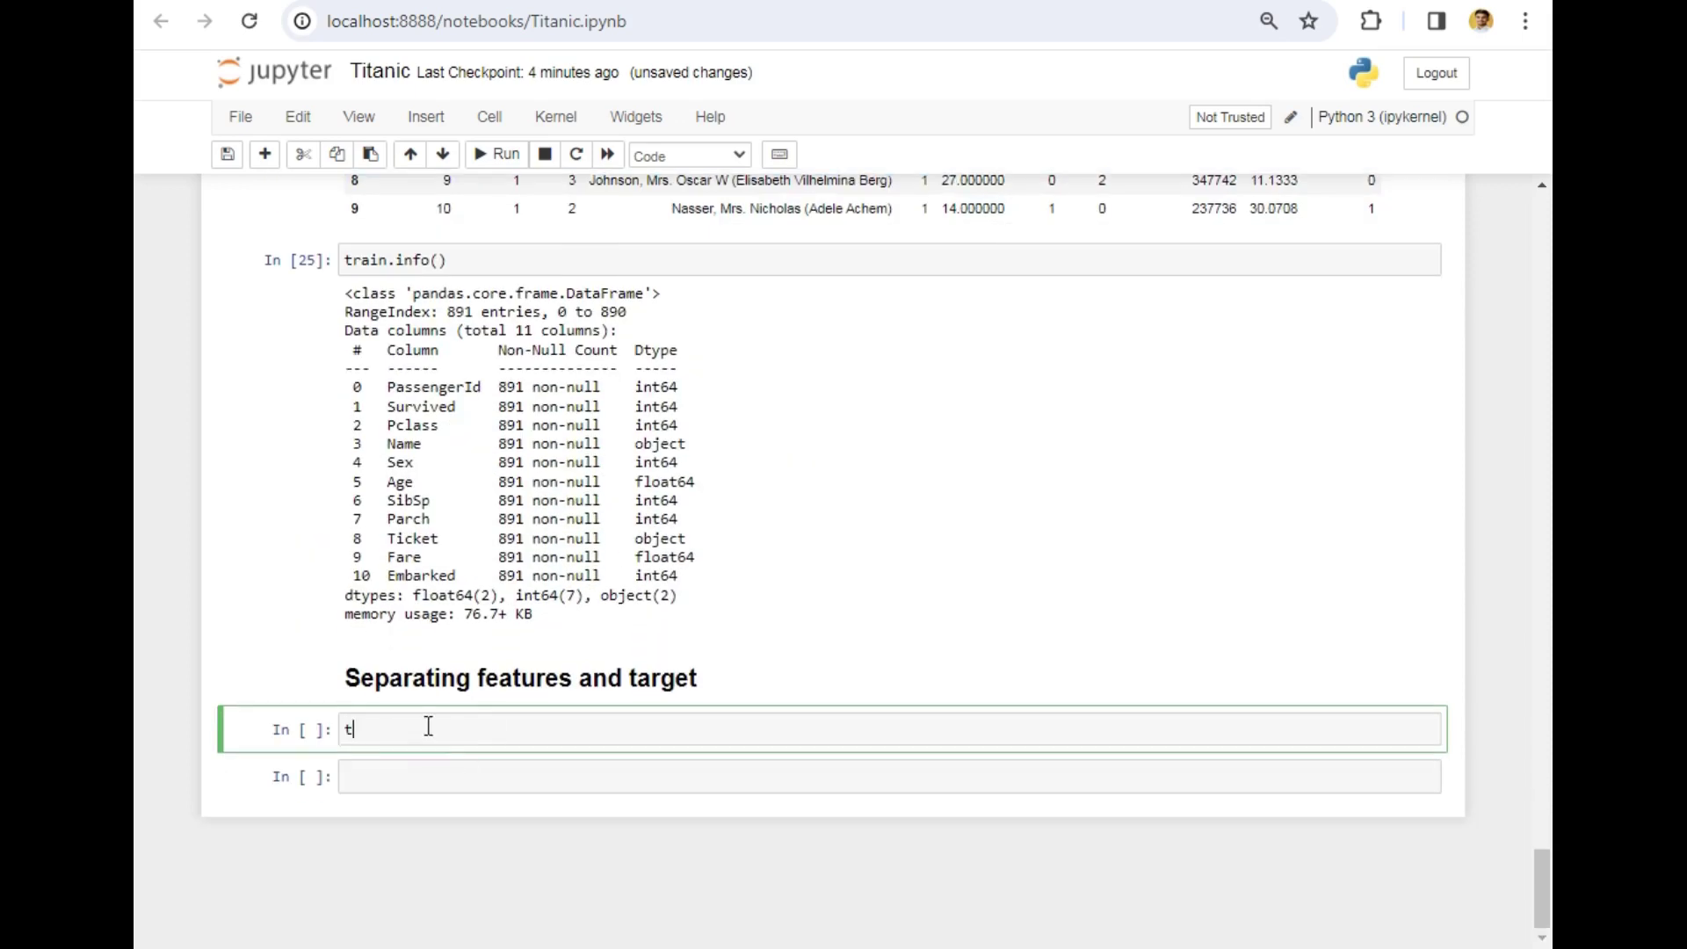
text(in)
key(shift+Return)
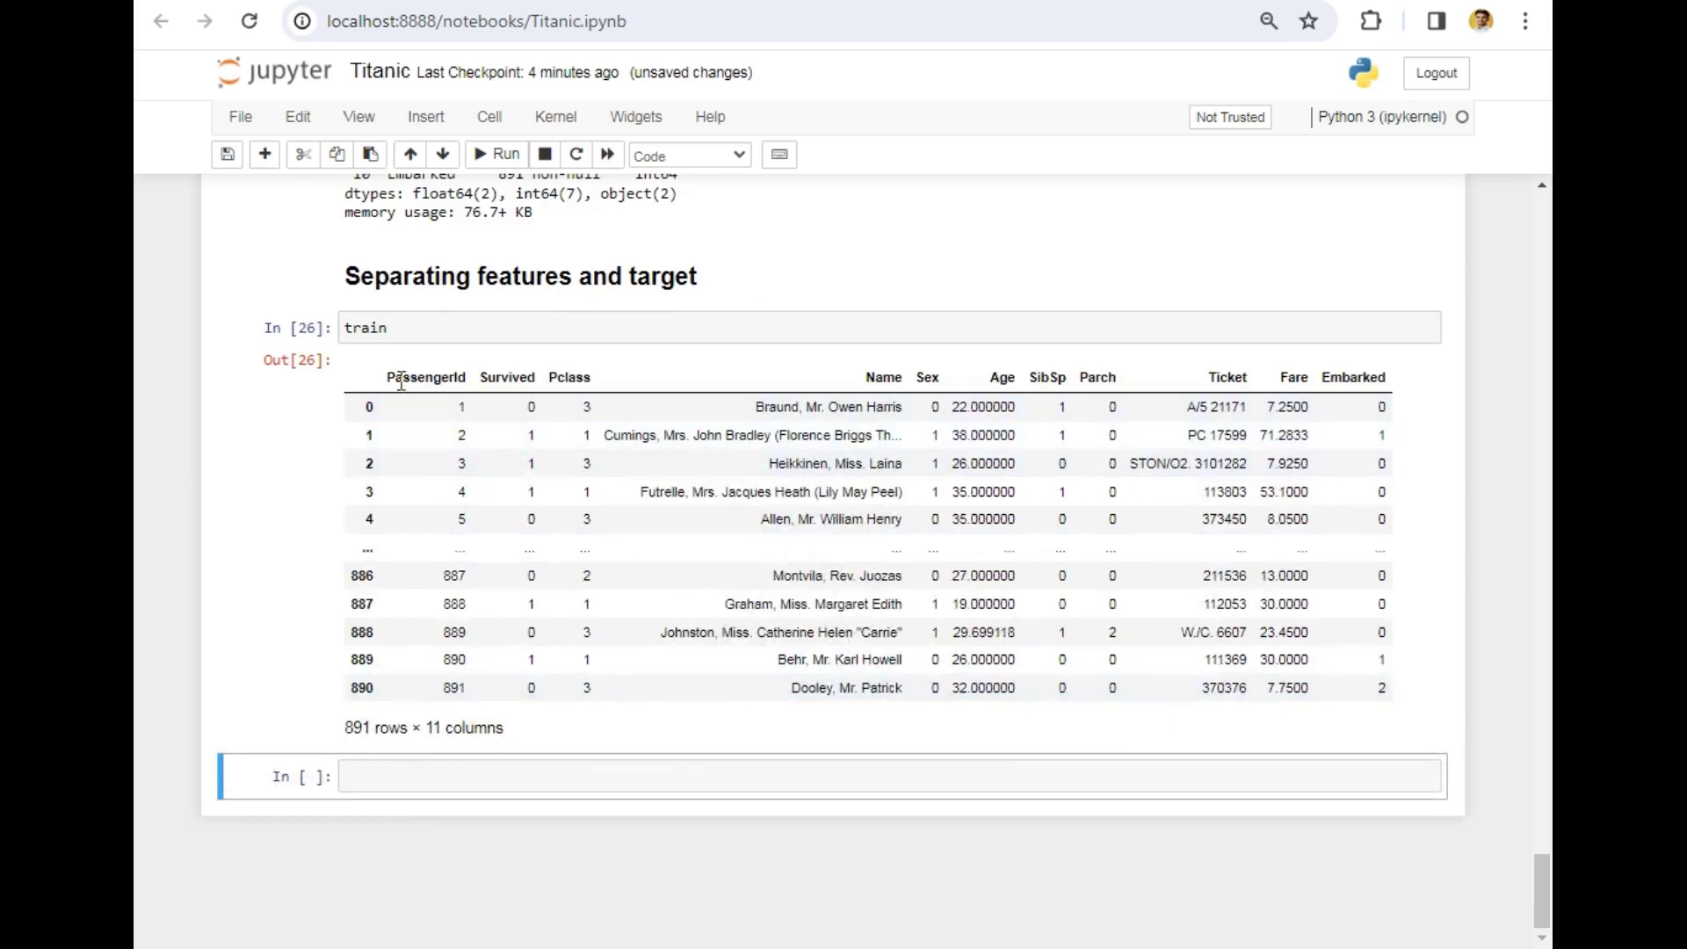
Point out the PassengerId, Name and Ticket columns, then select the bottom empty cell
drag(391, 377, 435, 379)
drag(865, 378, 885, 377)
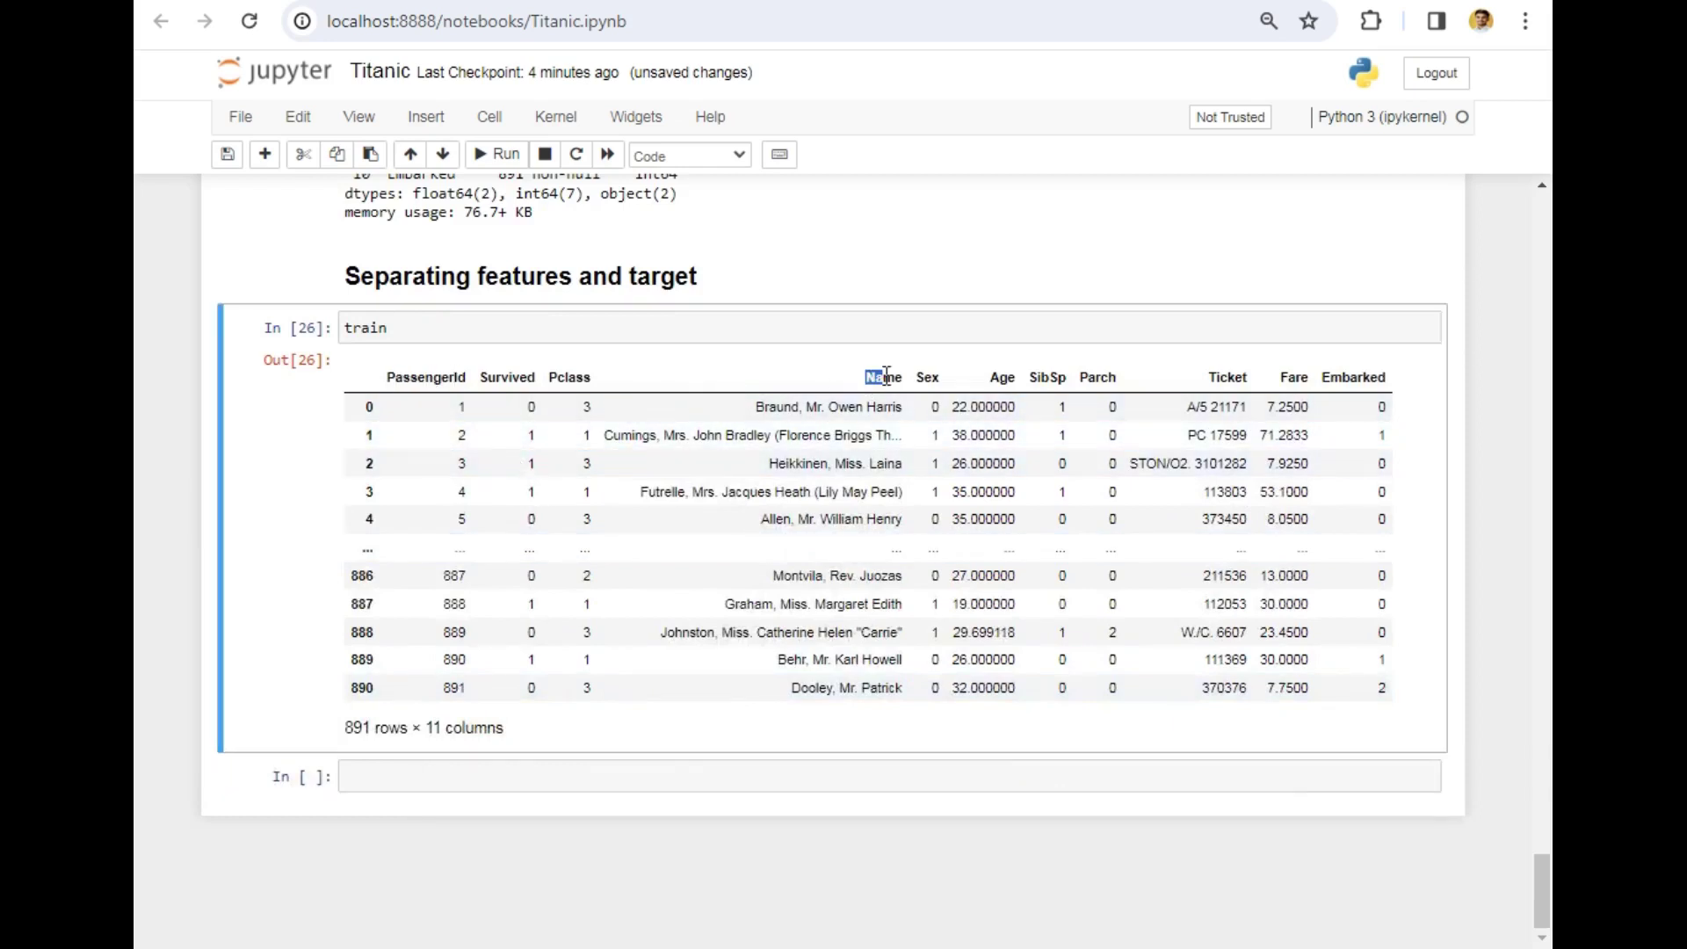
drag(1213, 377, 1246, 377)
click(626, 786)
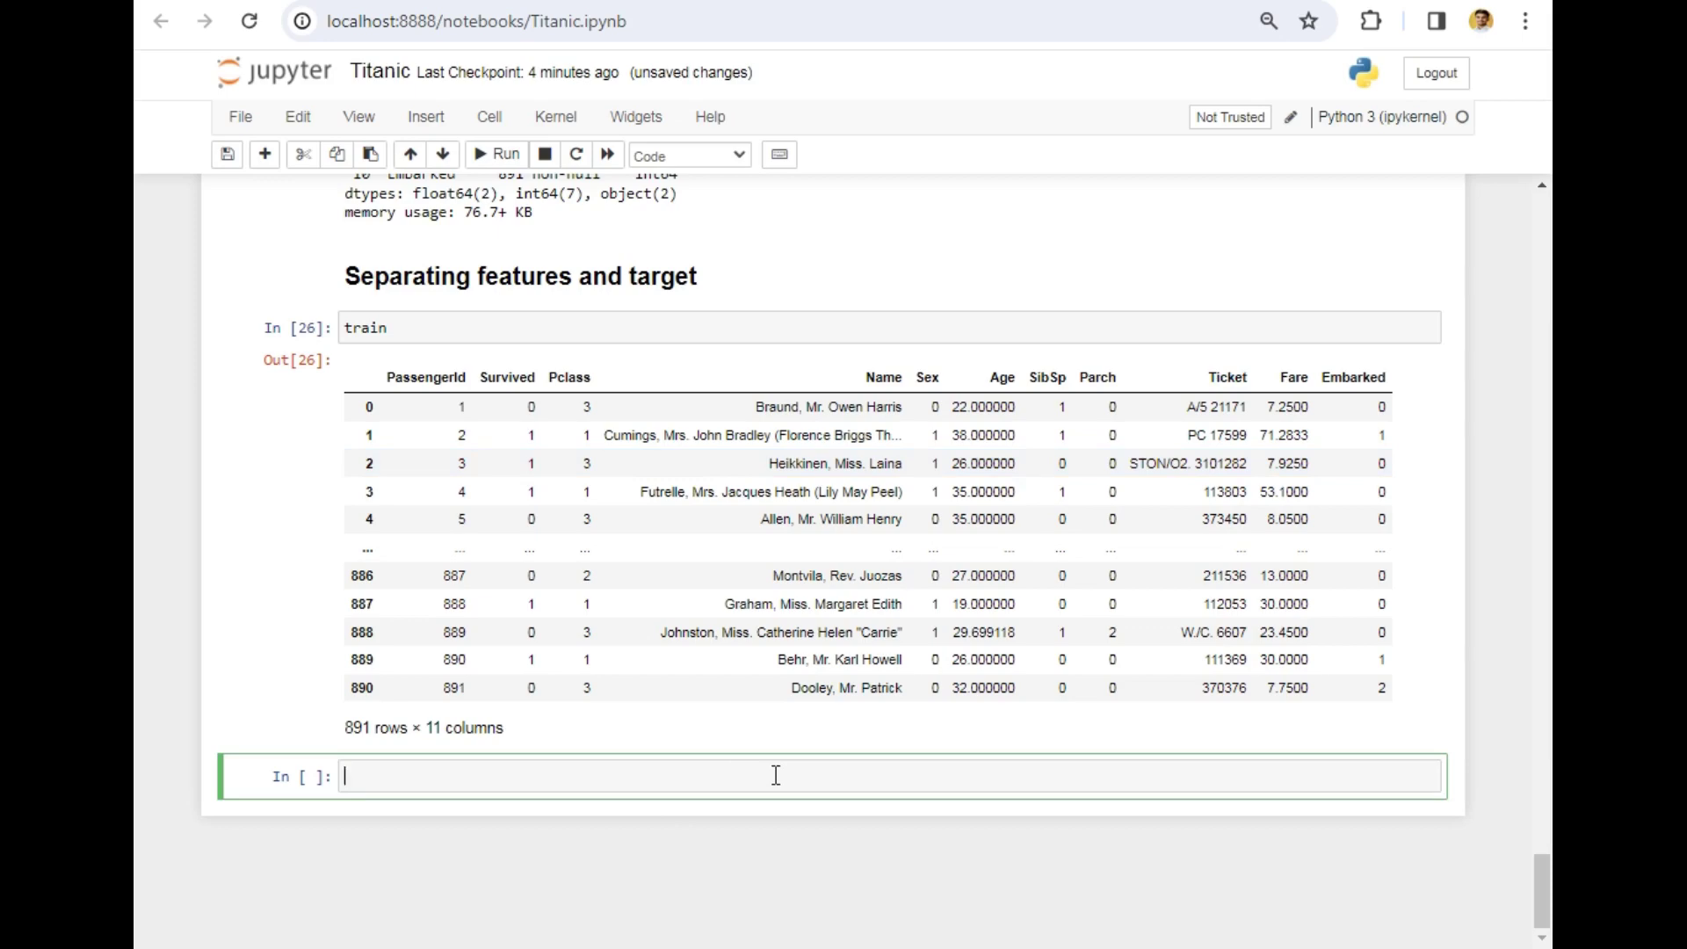
text(X = t)
text(rain.drop(["PassengerId"]))
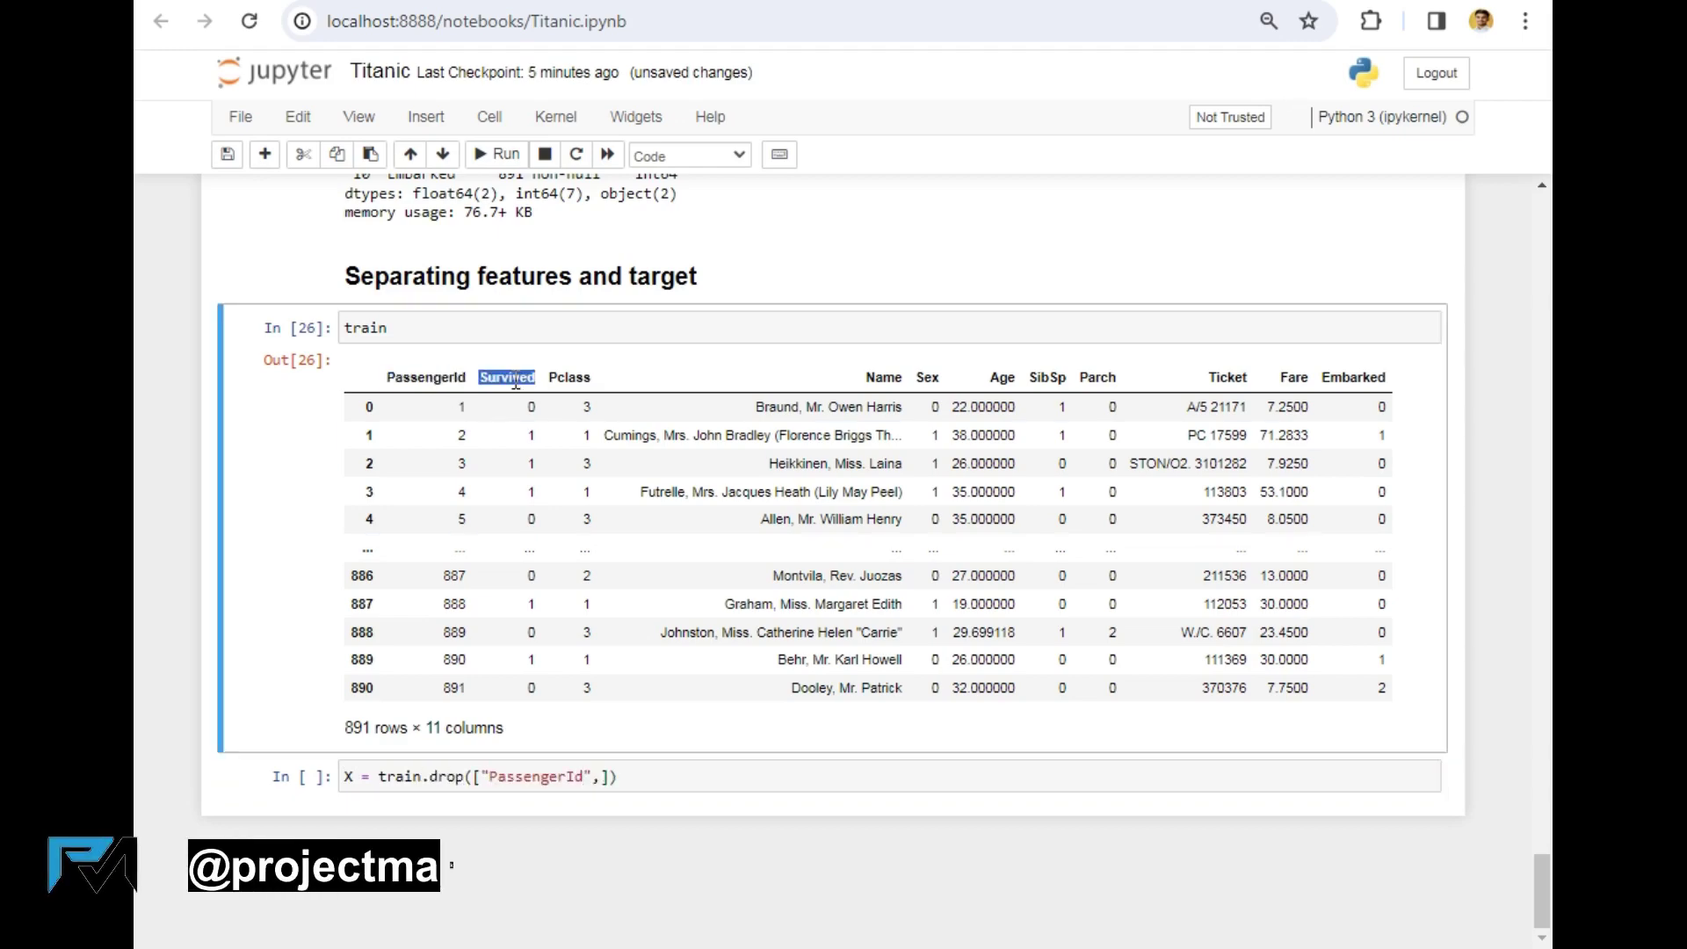
text(,"Survived","Name")
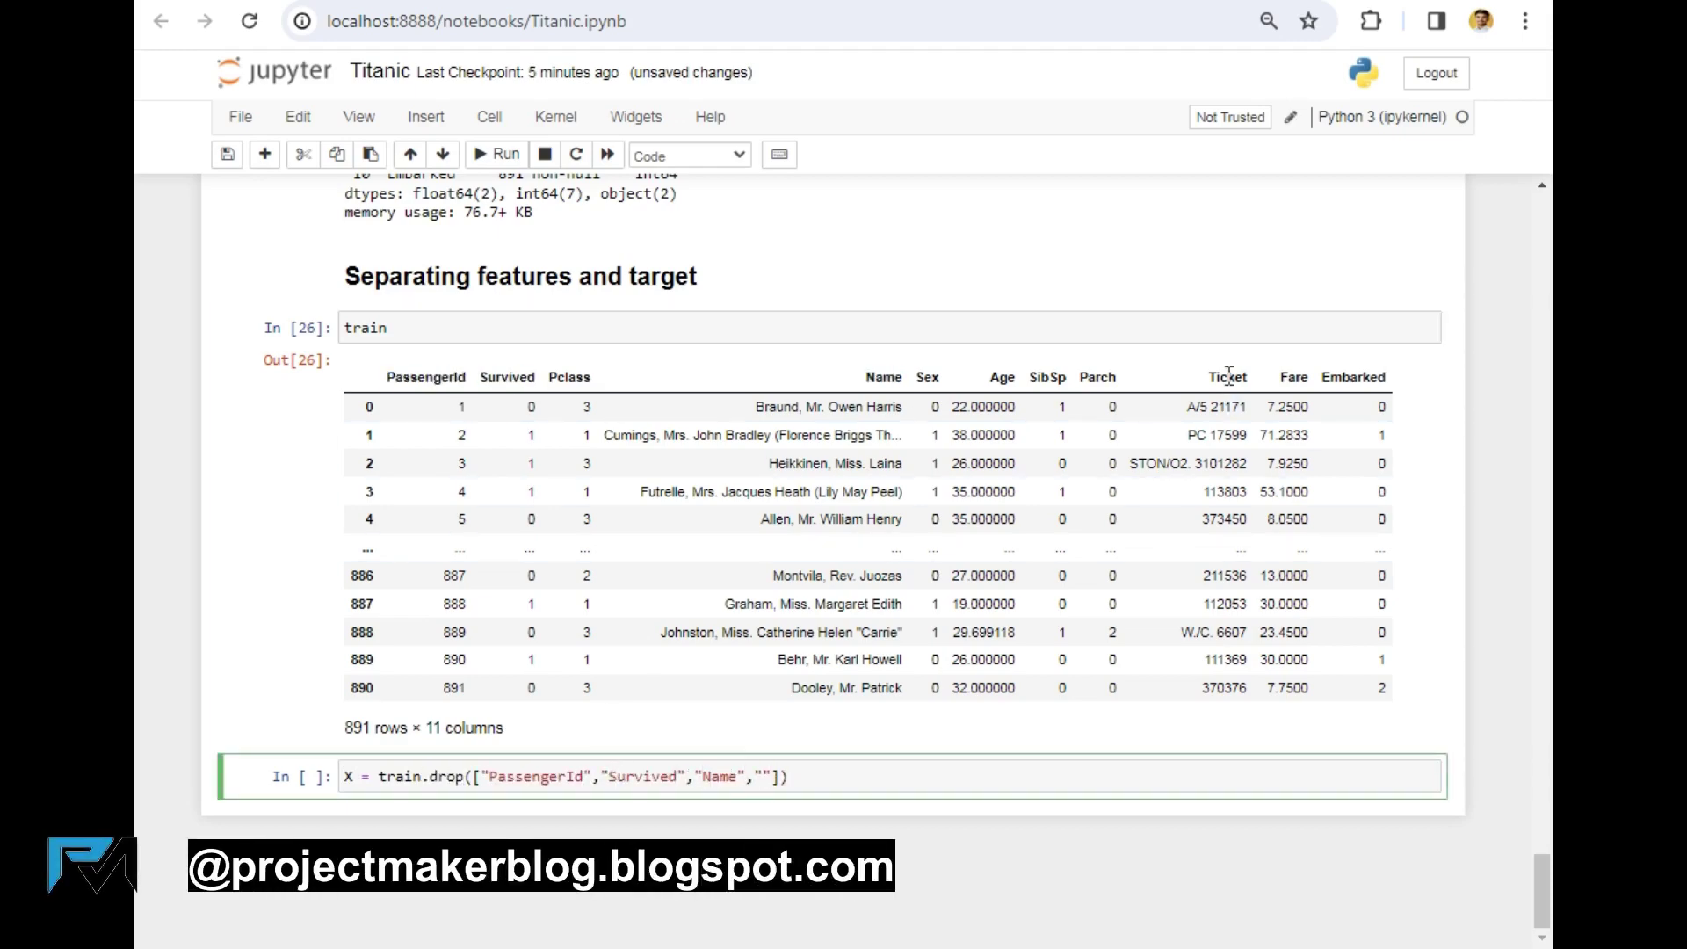
text(,"Ticket")
Add the Y = train["Survived"] line below the X drop line
key(Return)
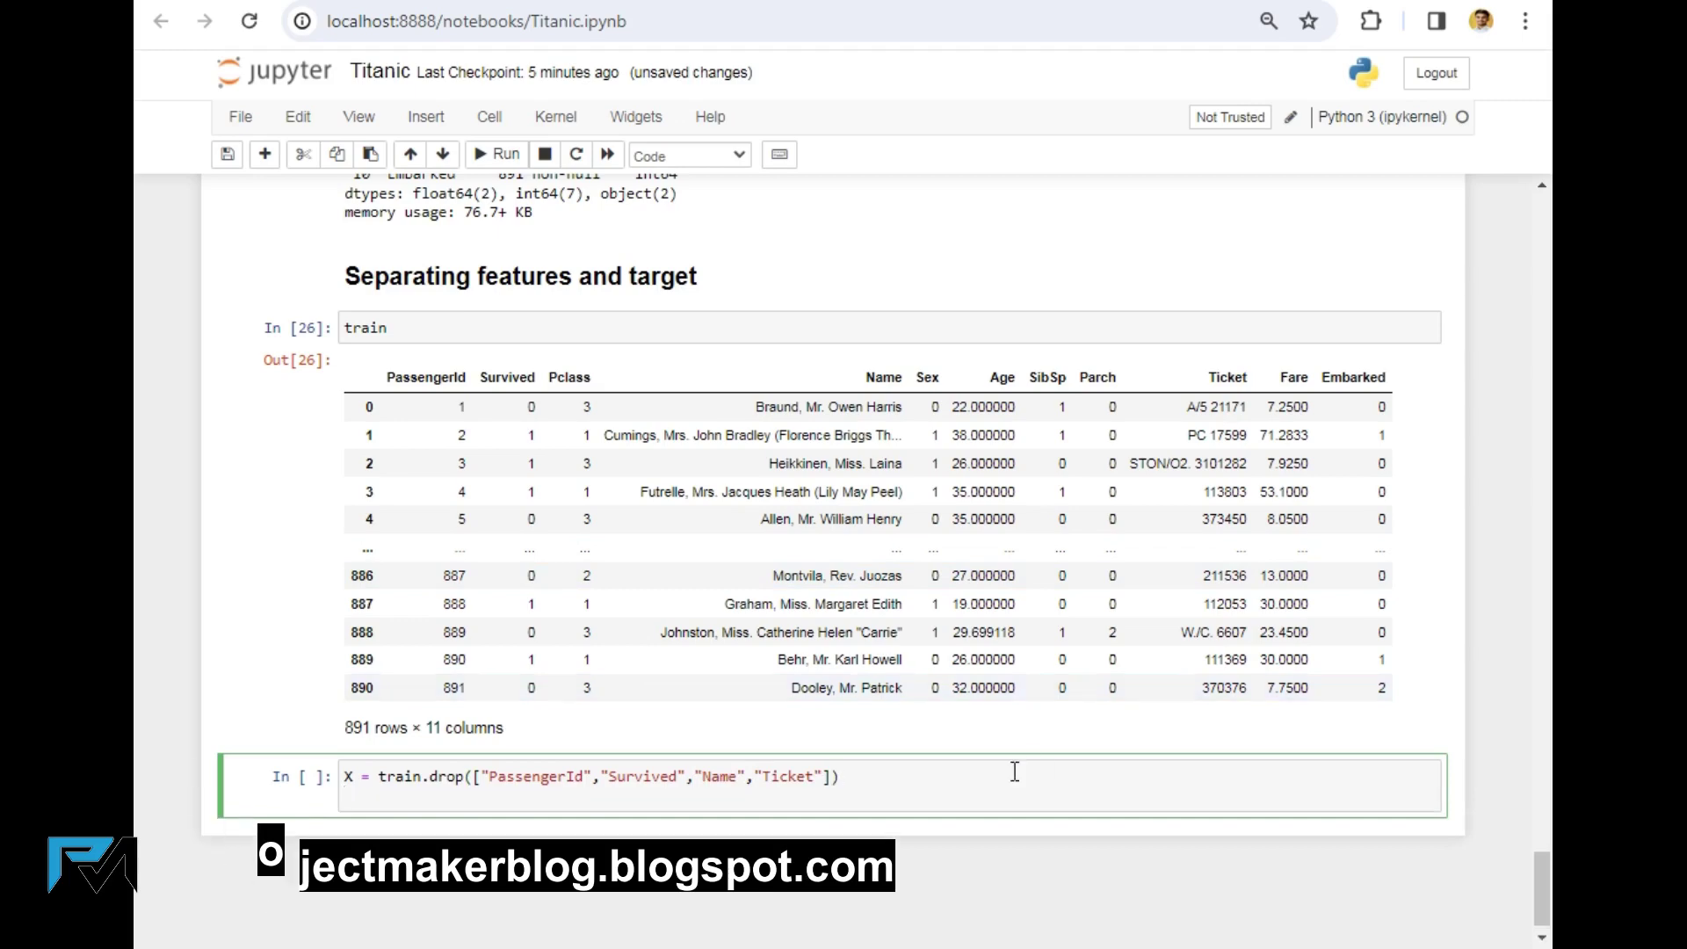
text(Y = train[)
text(Survived)
key(Down)
key(Down)
key(Return)
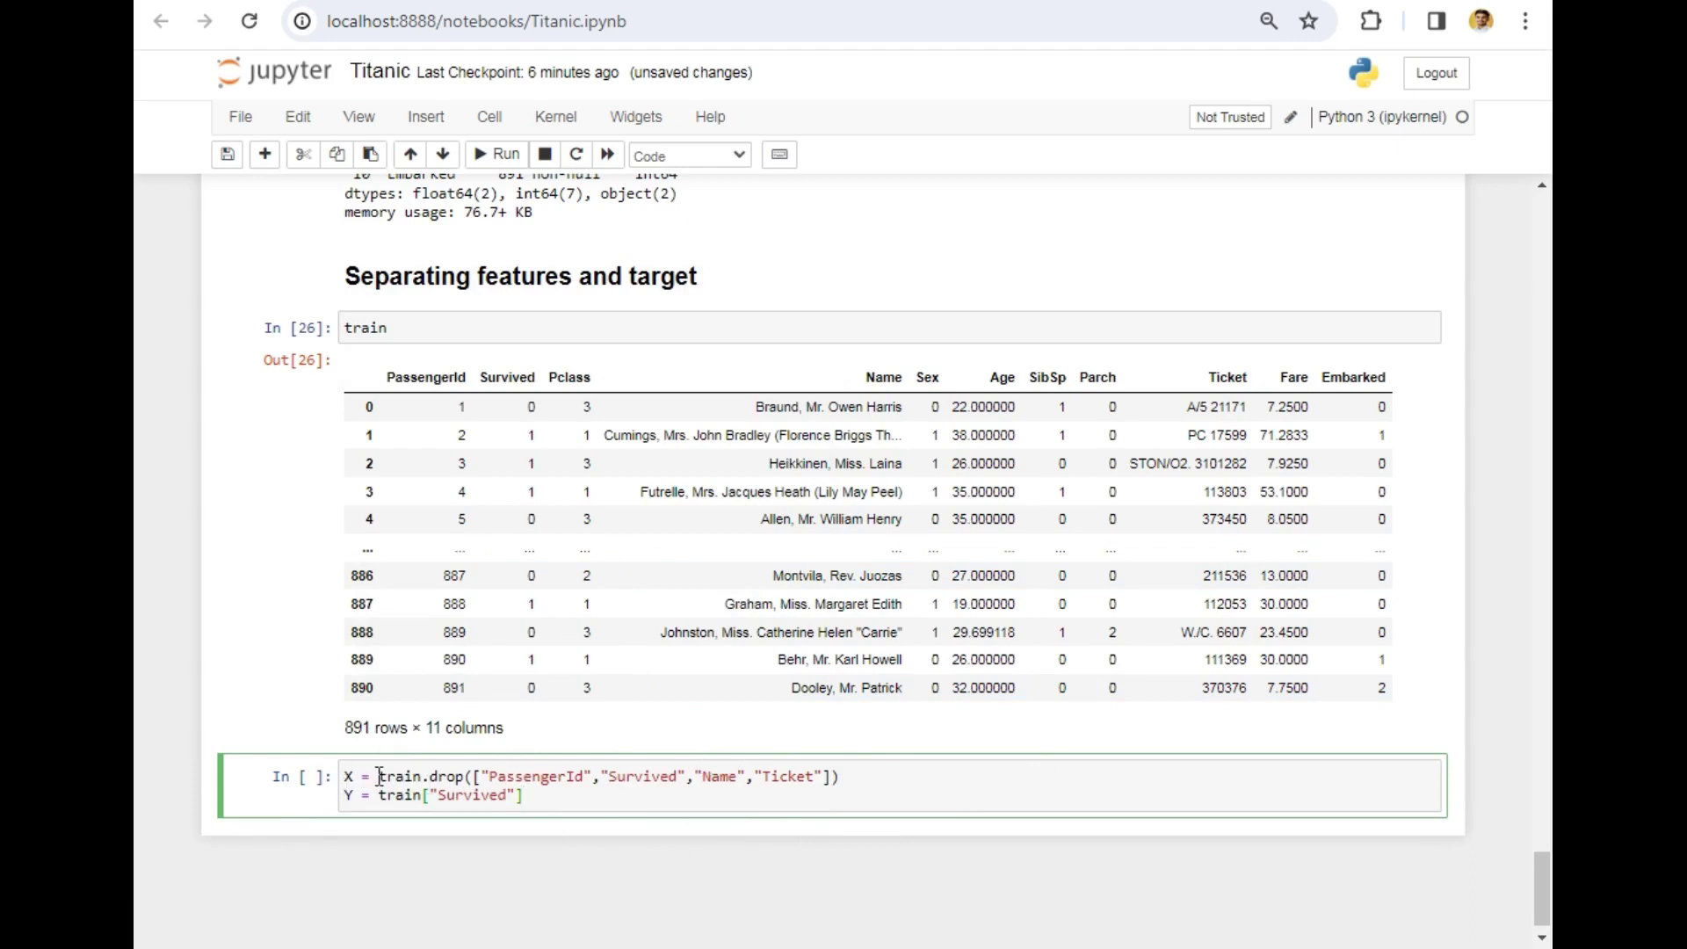
Review the drop code: the train dataframe, the dropped column list, and Survived
drag(378, 776, 425, 777)
drag(524, 776, 802, 777)
click(791, 777)
drag(614, 777, 660, 778)
click(653, 778)
double_click(646, 777)
click(631, 775)
drag(631, 775, 659, 776)
Compare against the Pclass, Sex, Fare and Embarked headers and review the Y line
drag(586, 377, 927, 382)
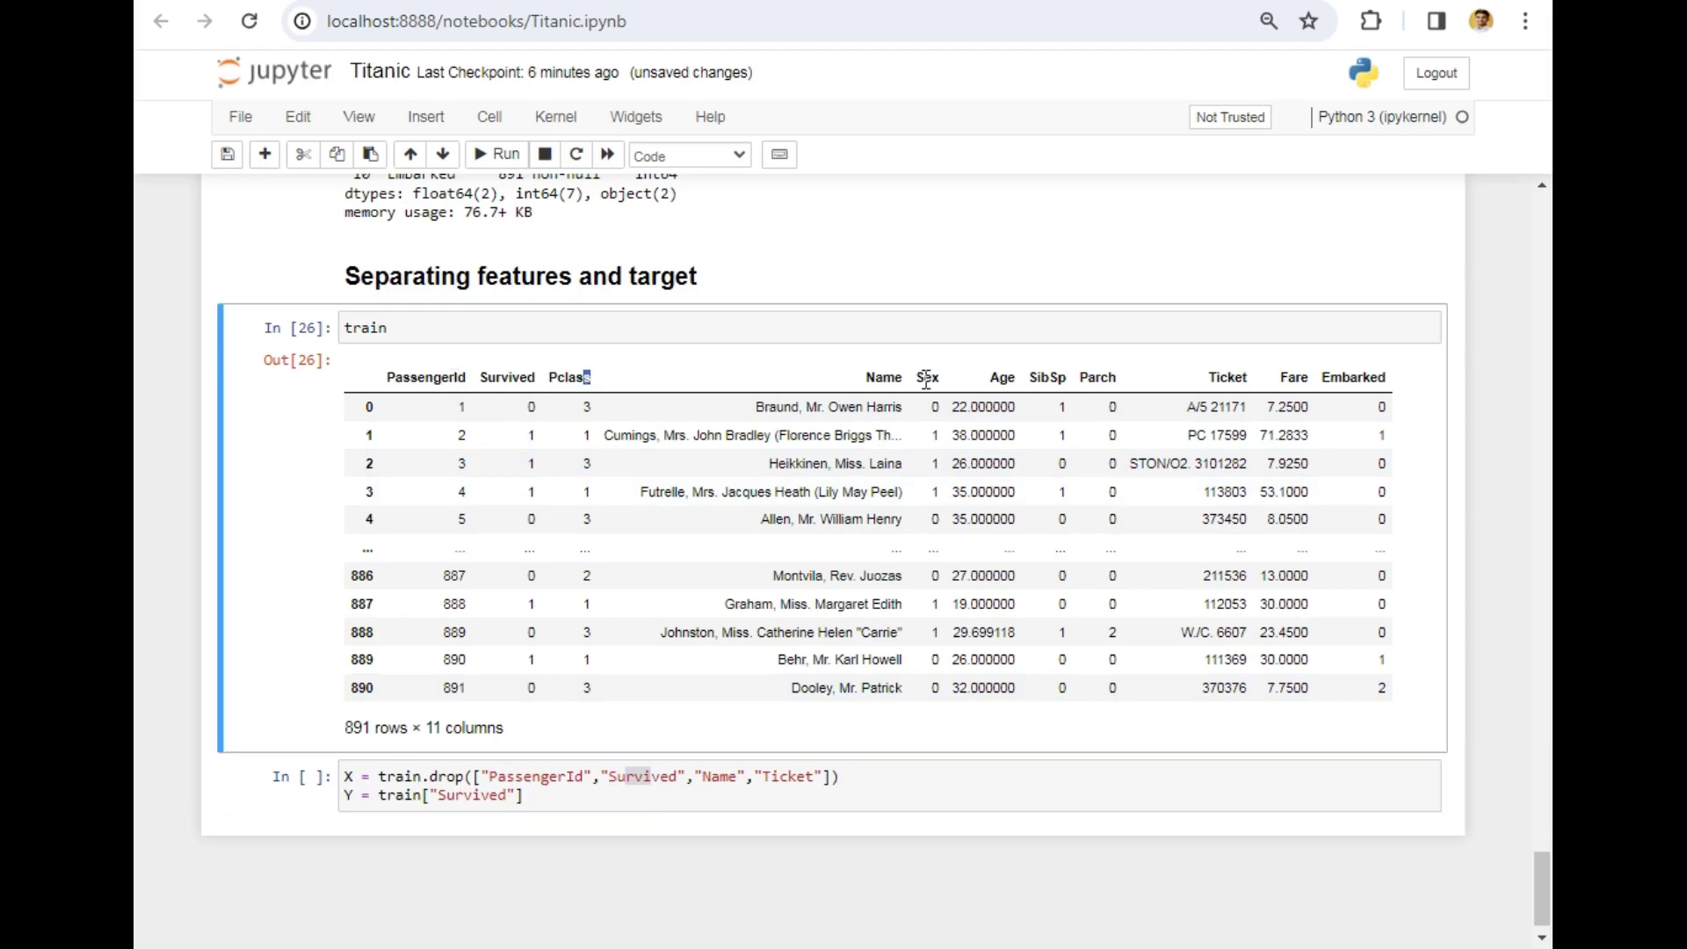
double_click(929, 377)
drag(1286, 377, 1351, 377)
click(652, 776)
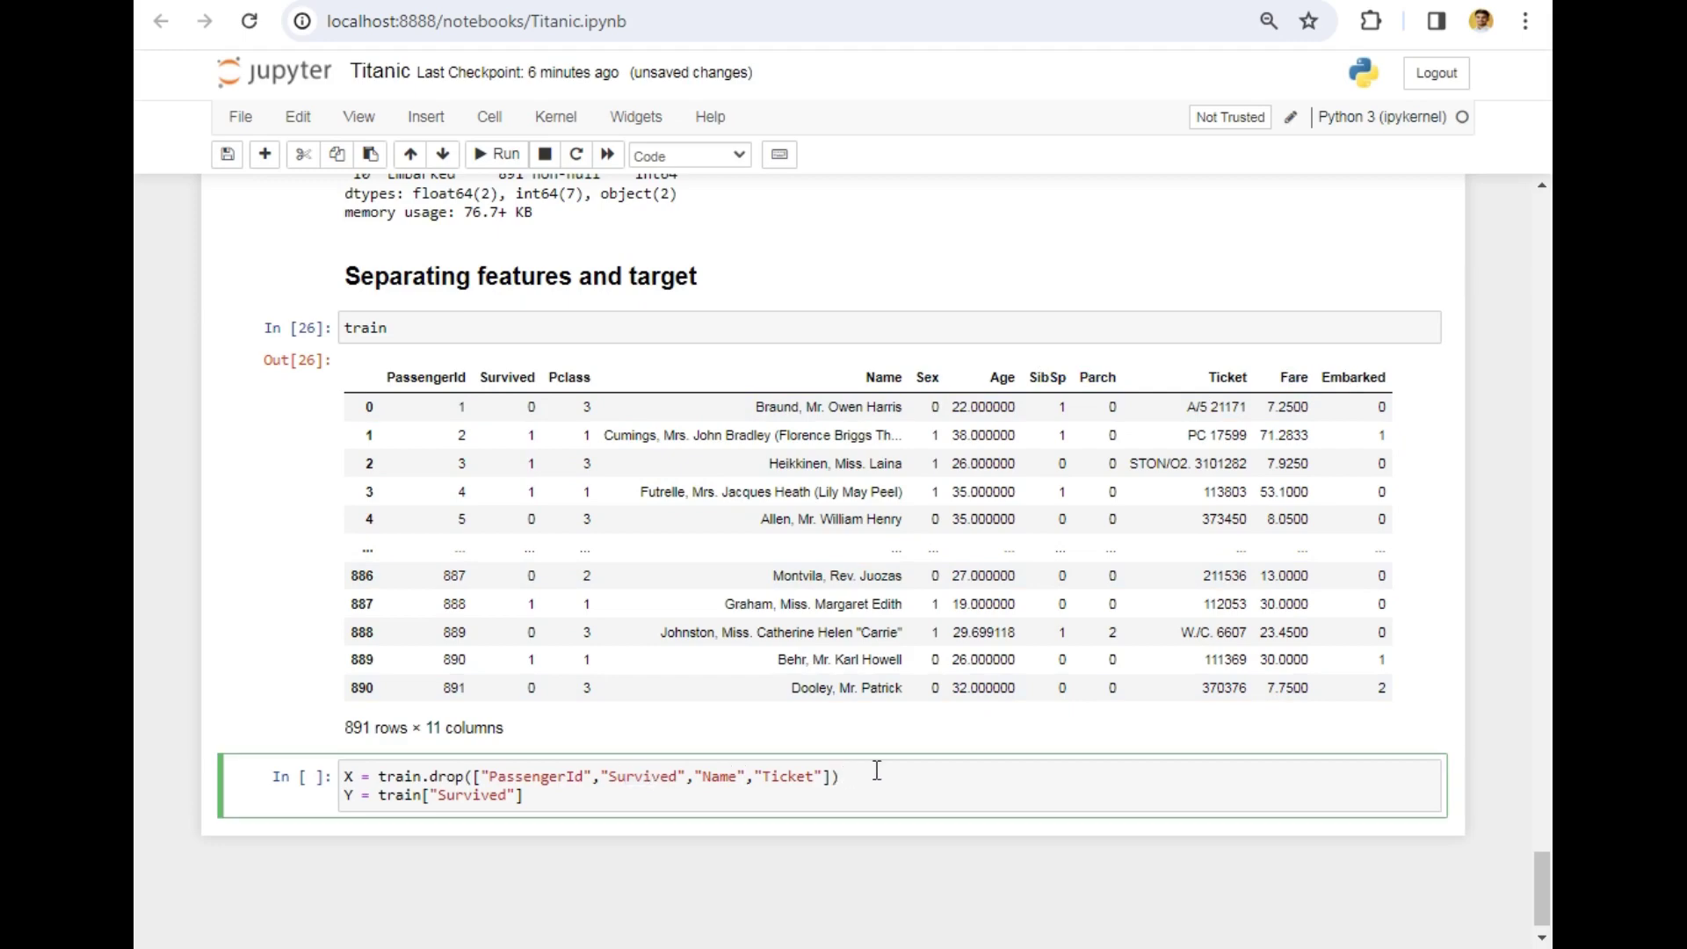
drag(536, 801, 347, 796)
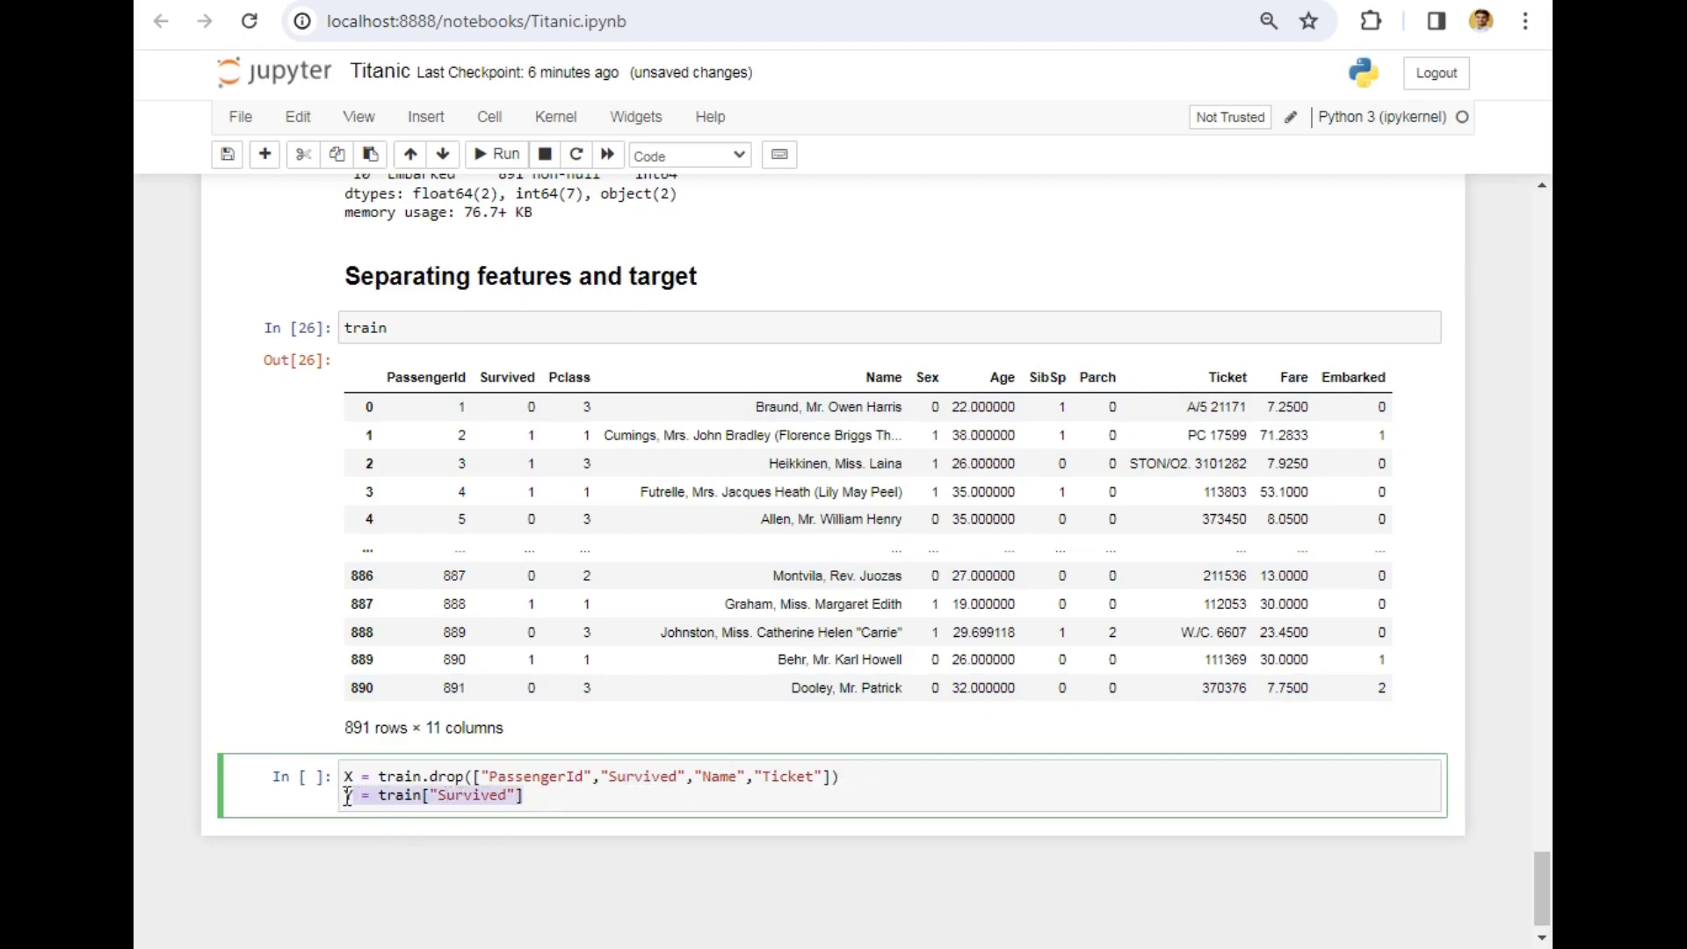
click(759, 778)
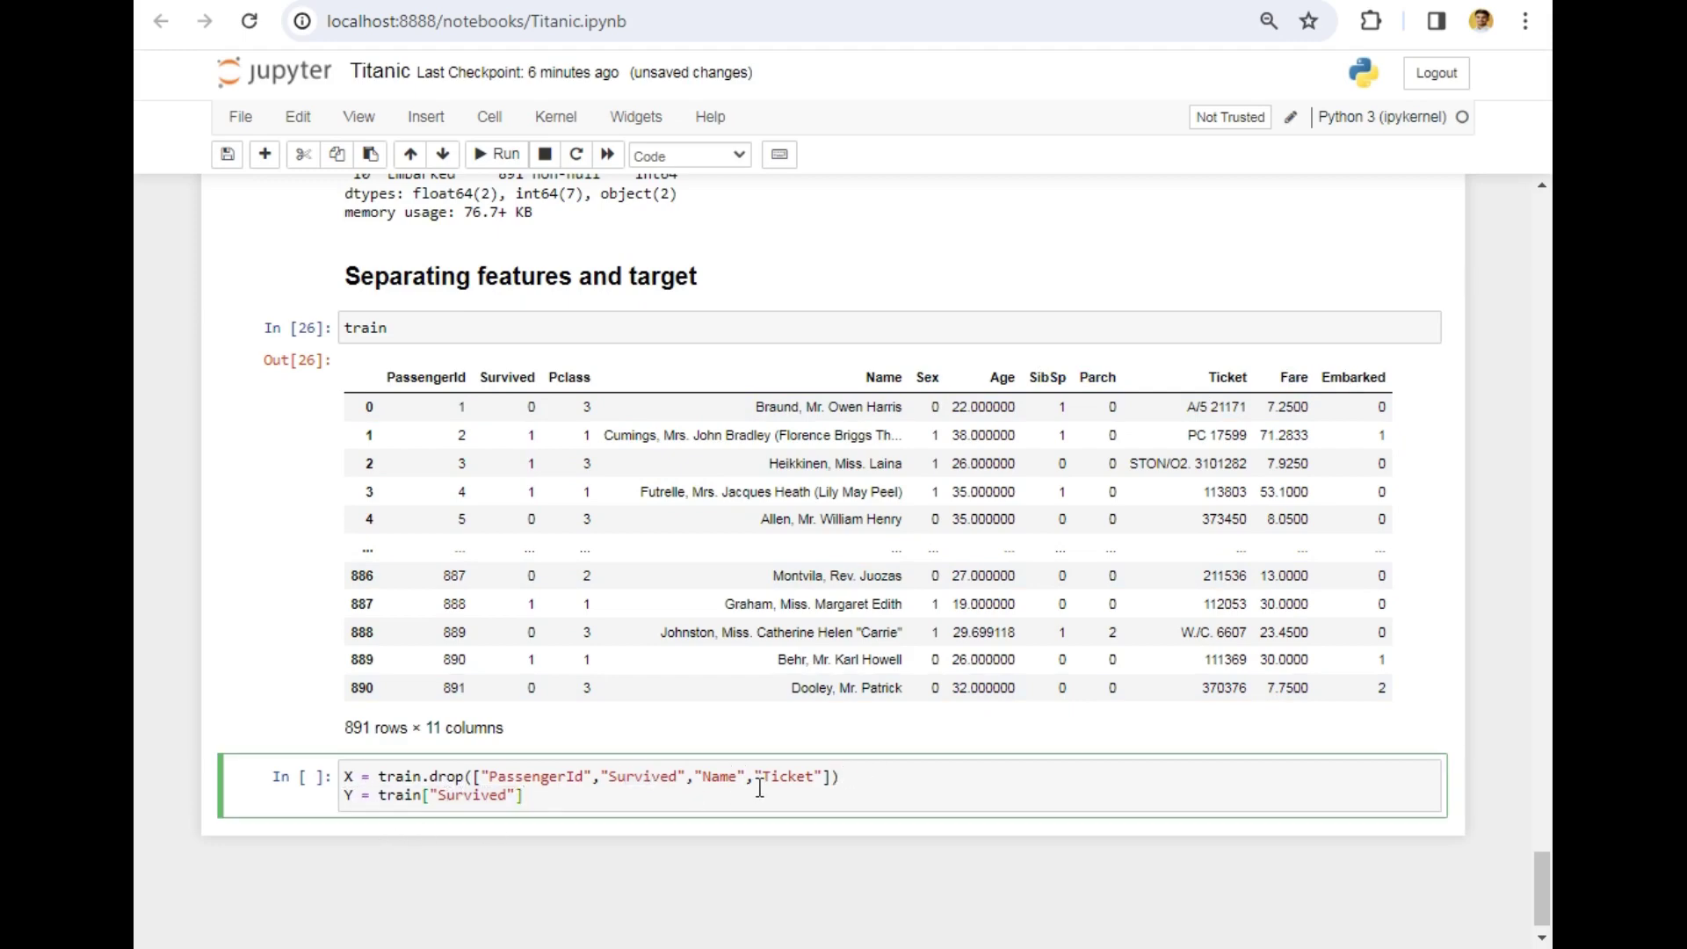
Run the X/Y cell, hitting a KeyError, save the notebook, and begin fixing the drop call
key(shift+Return)
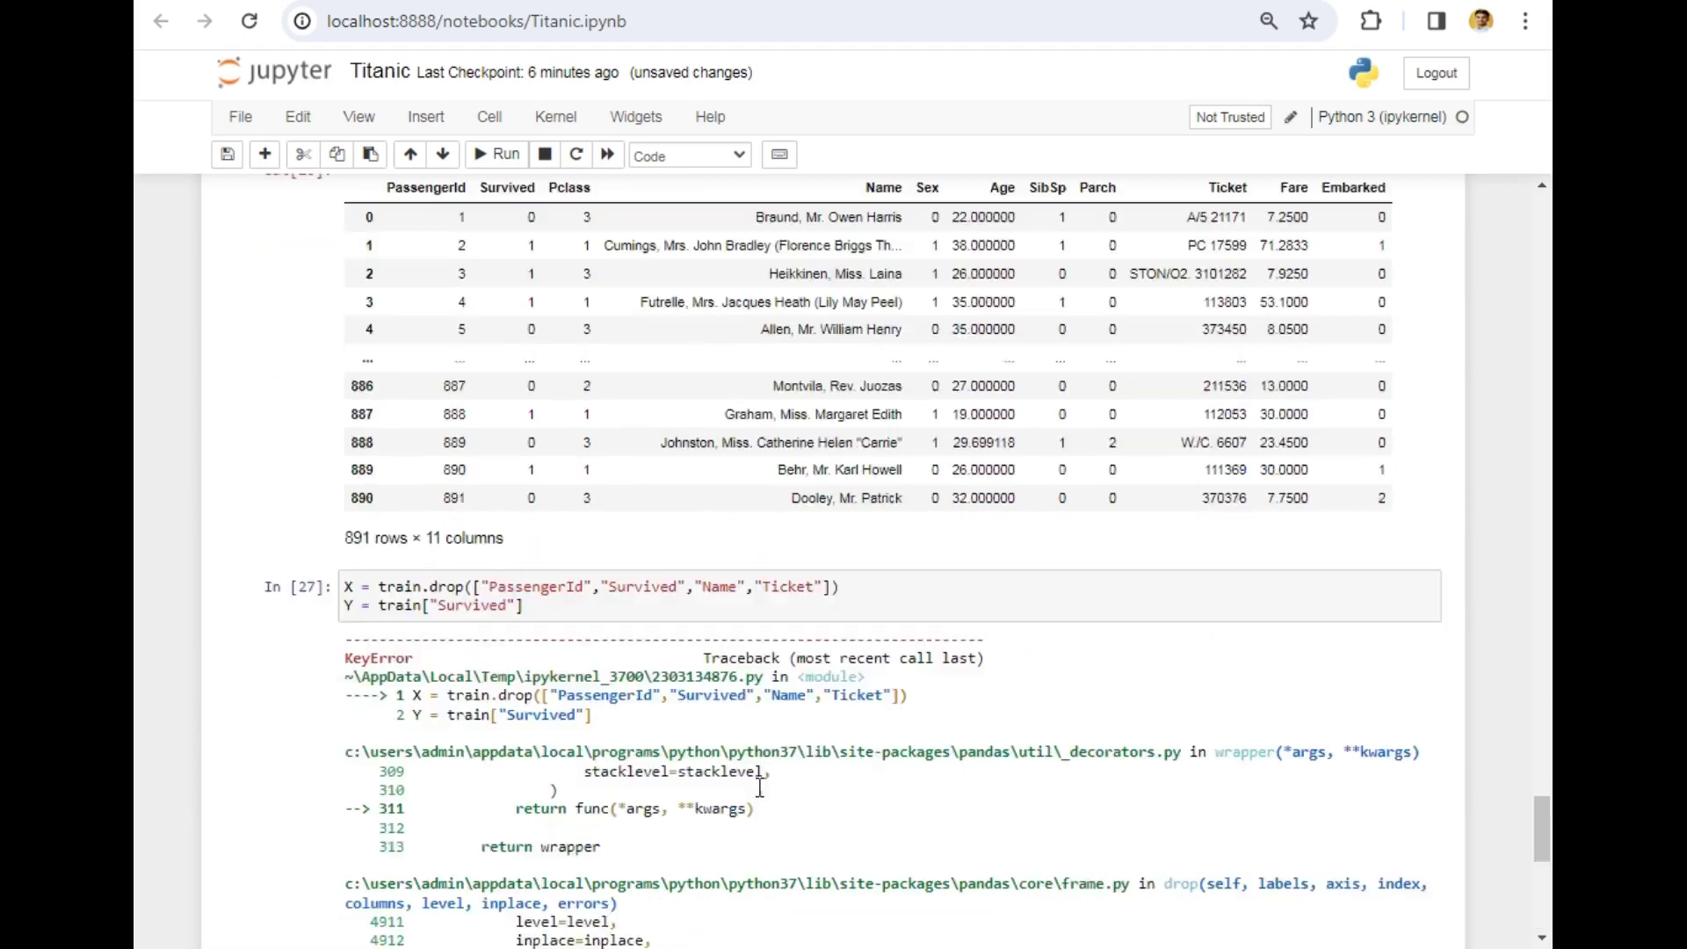
key(ctrl+s)
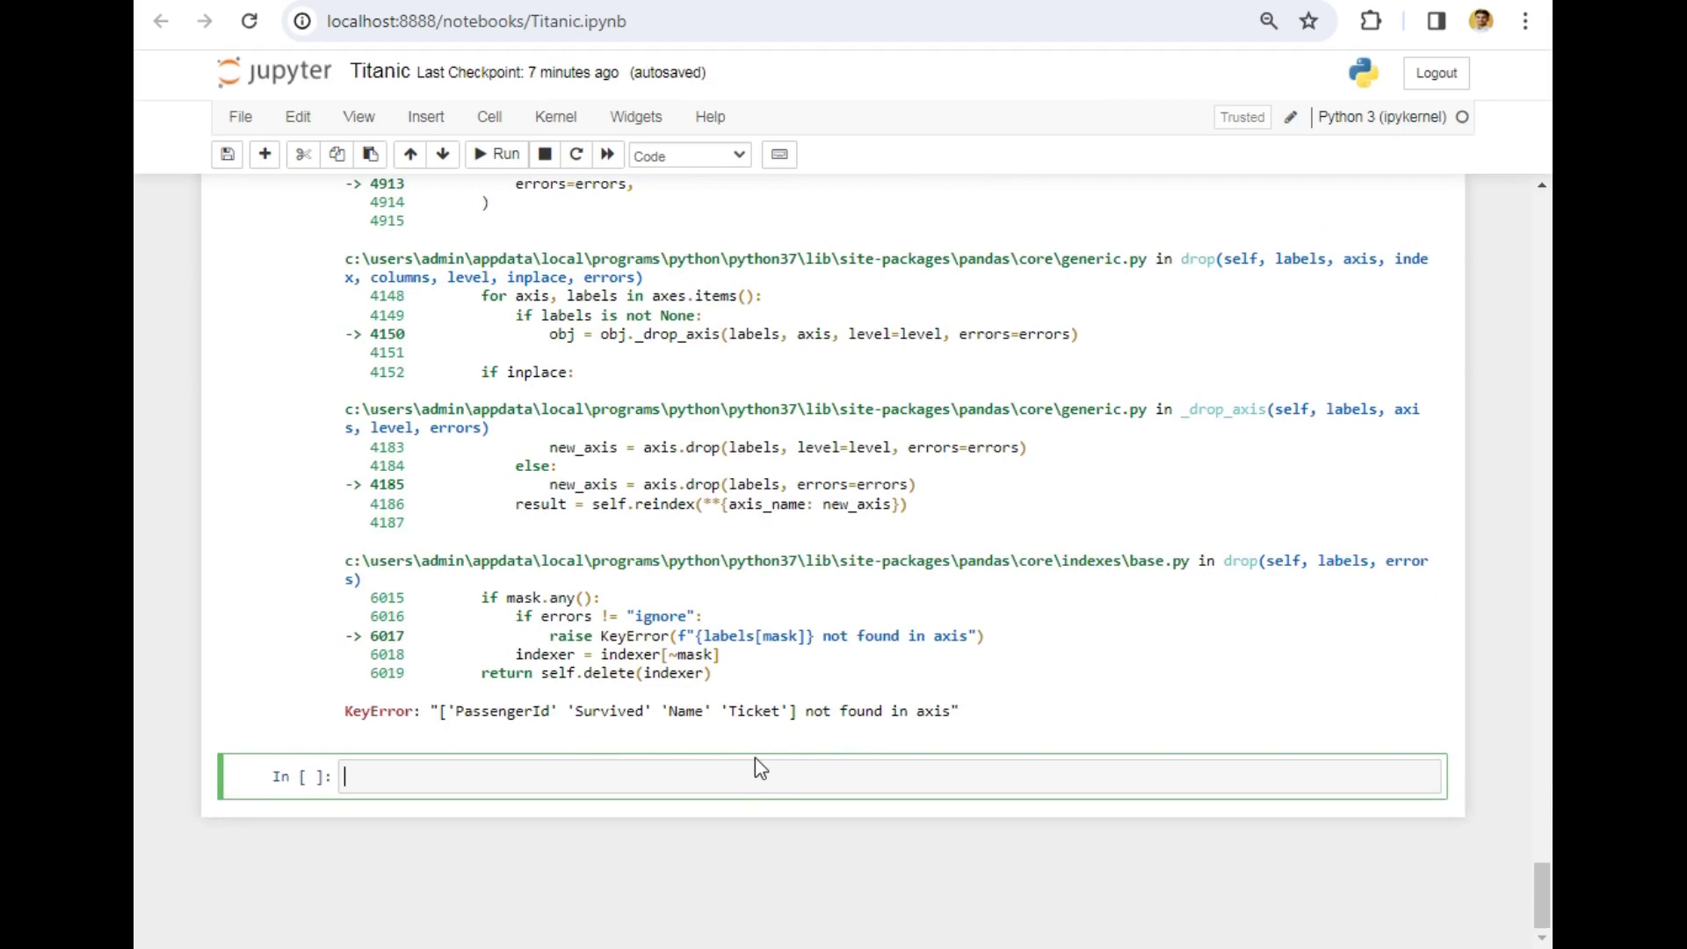
scroll(756, 758, up, 5)
click(832, 549)
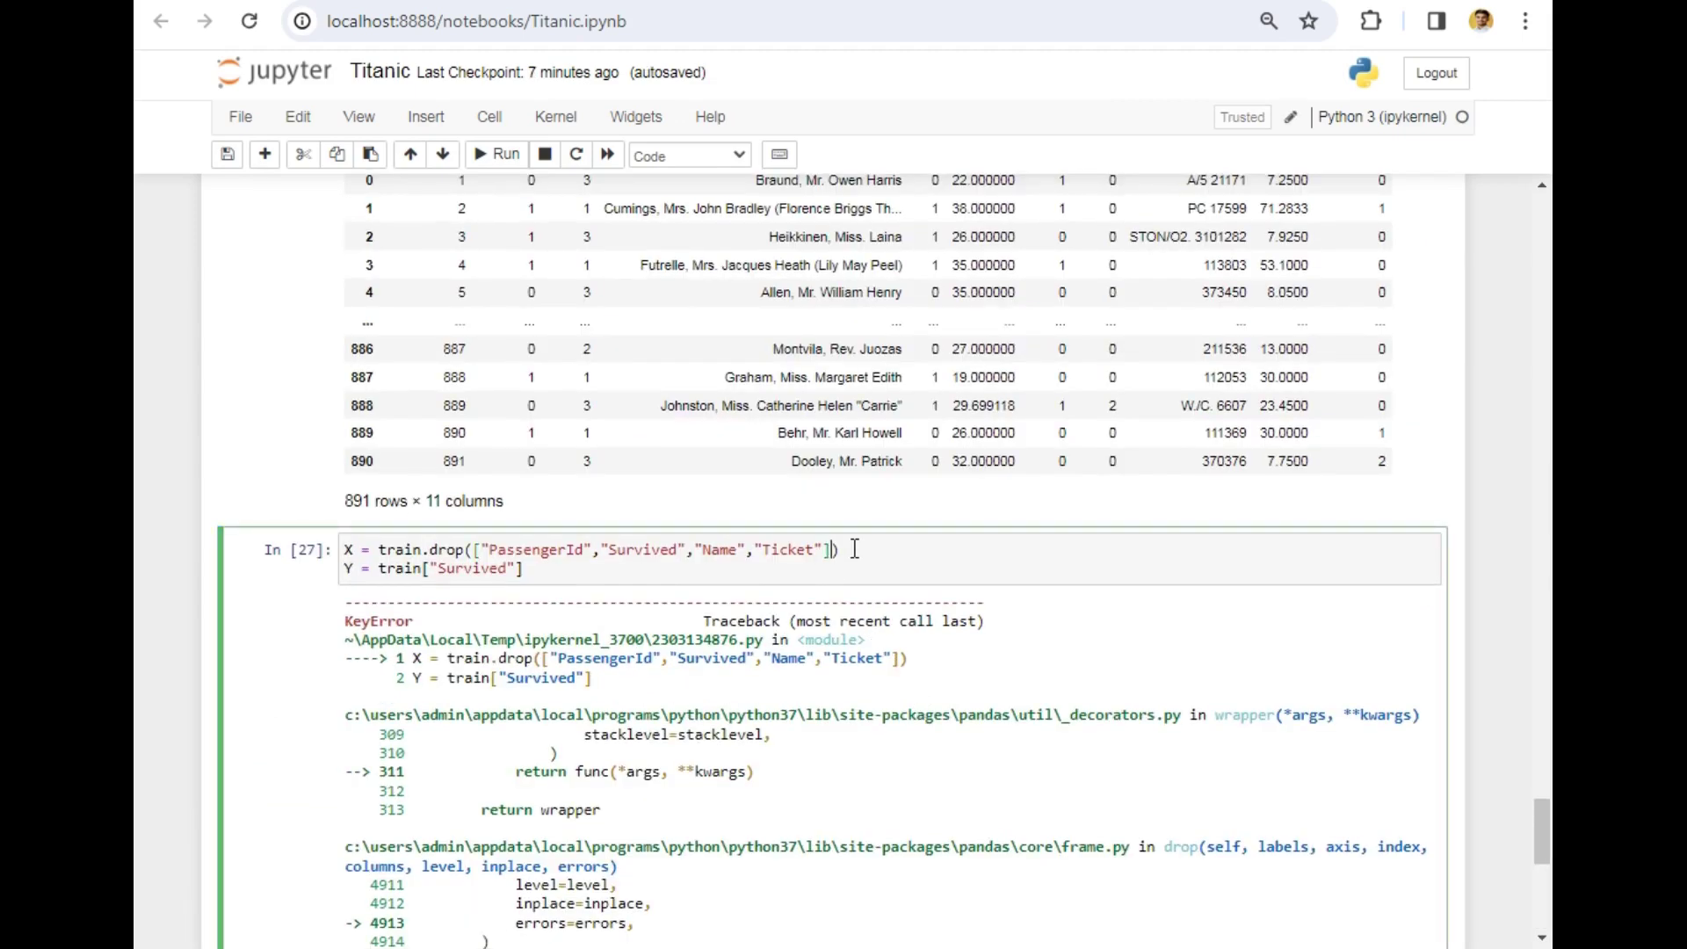
text(,axis=)
text(1)
Rerun the fixed X/Y cell and display X (891 × 7) and the Survived series Y
key(shift+Return)
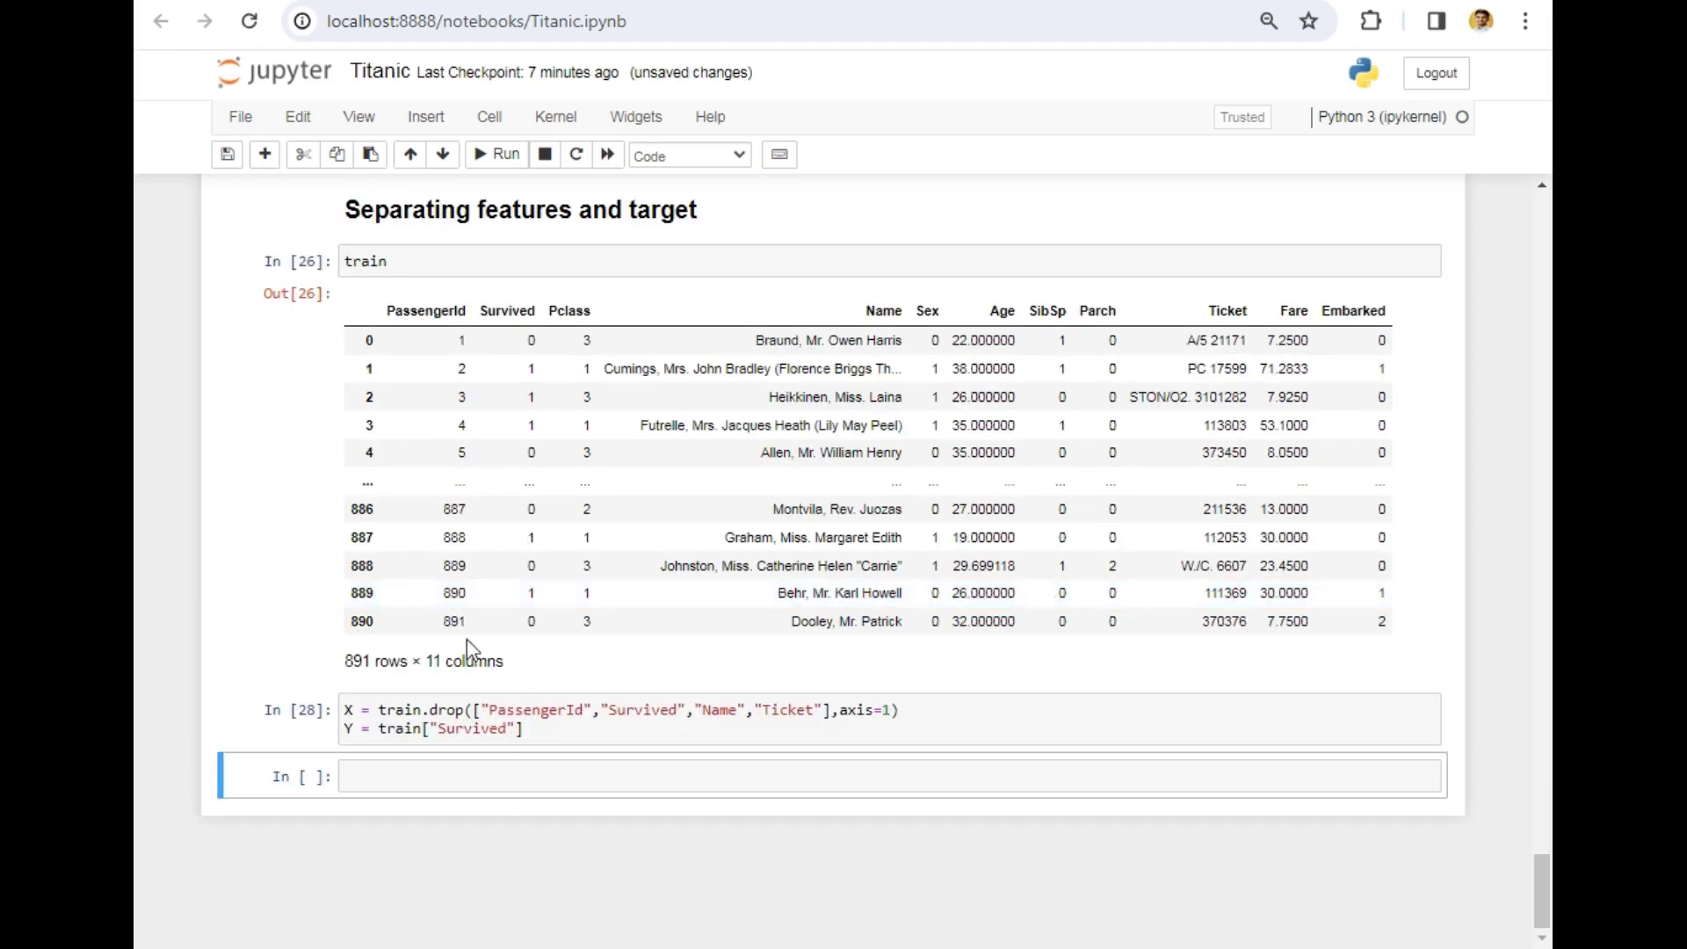
click(473, 781)
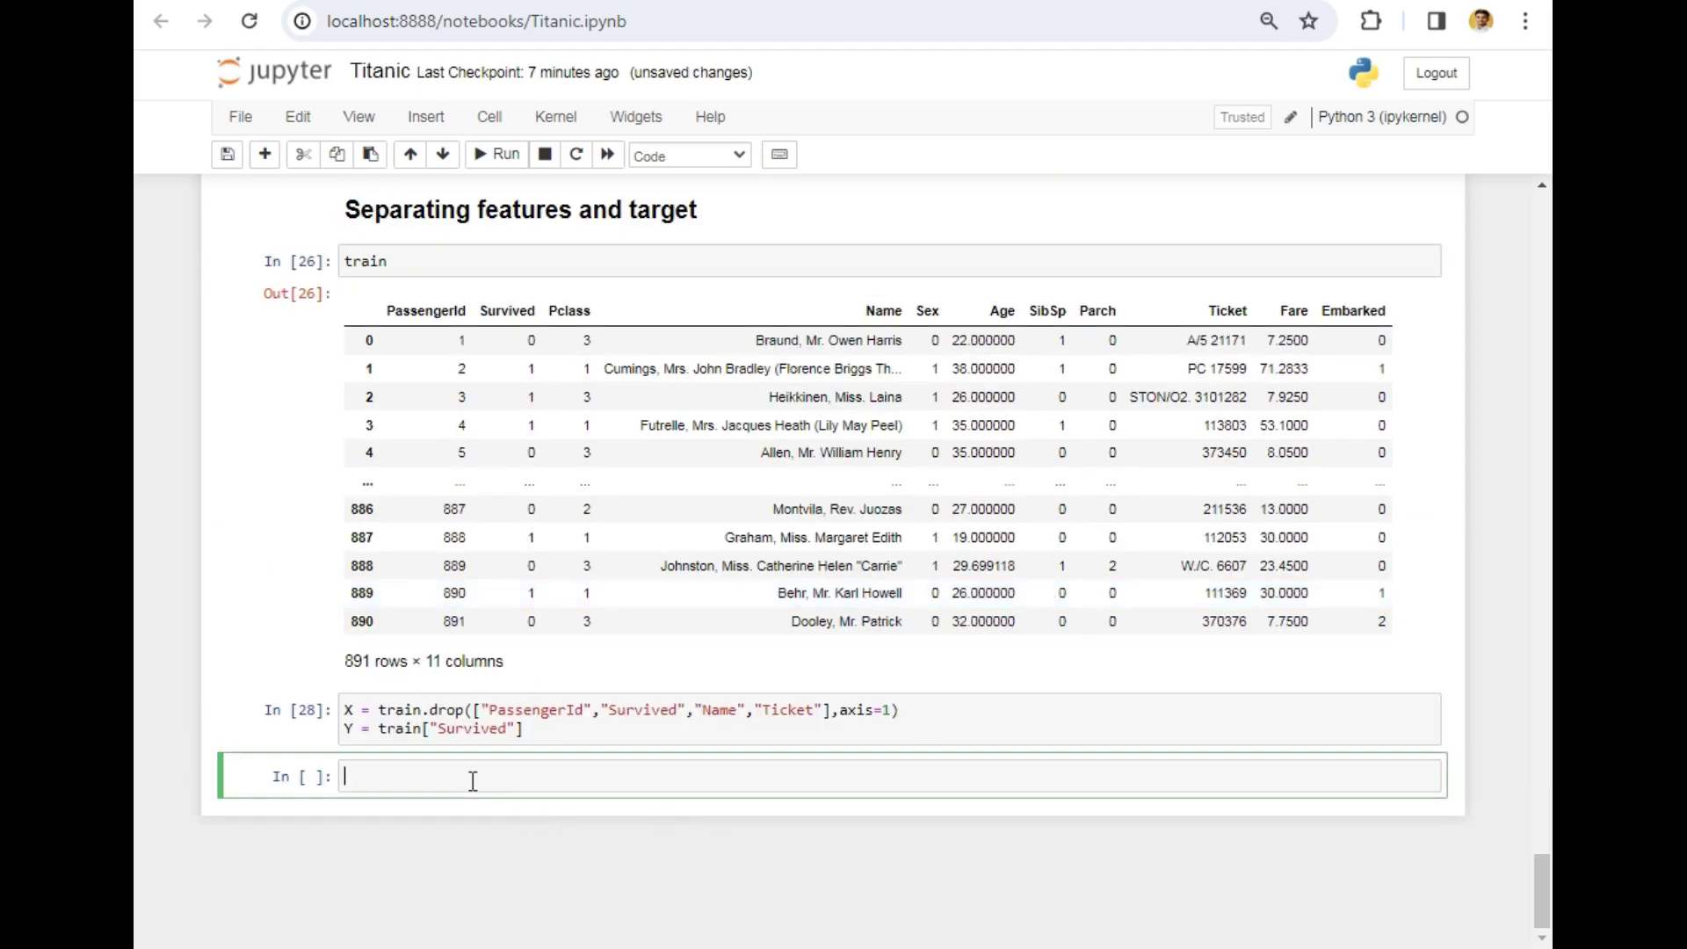
text(X)
key(shift+Return)
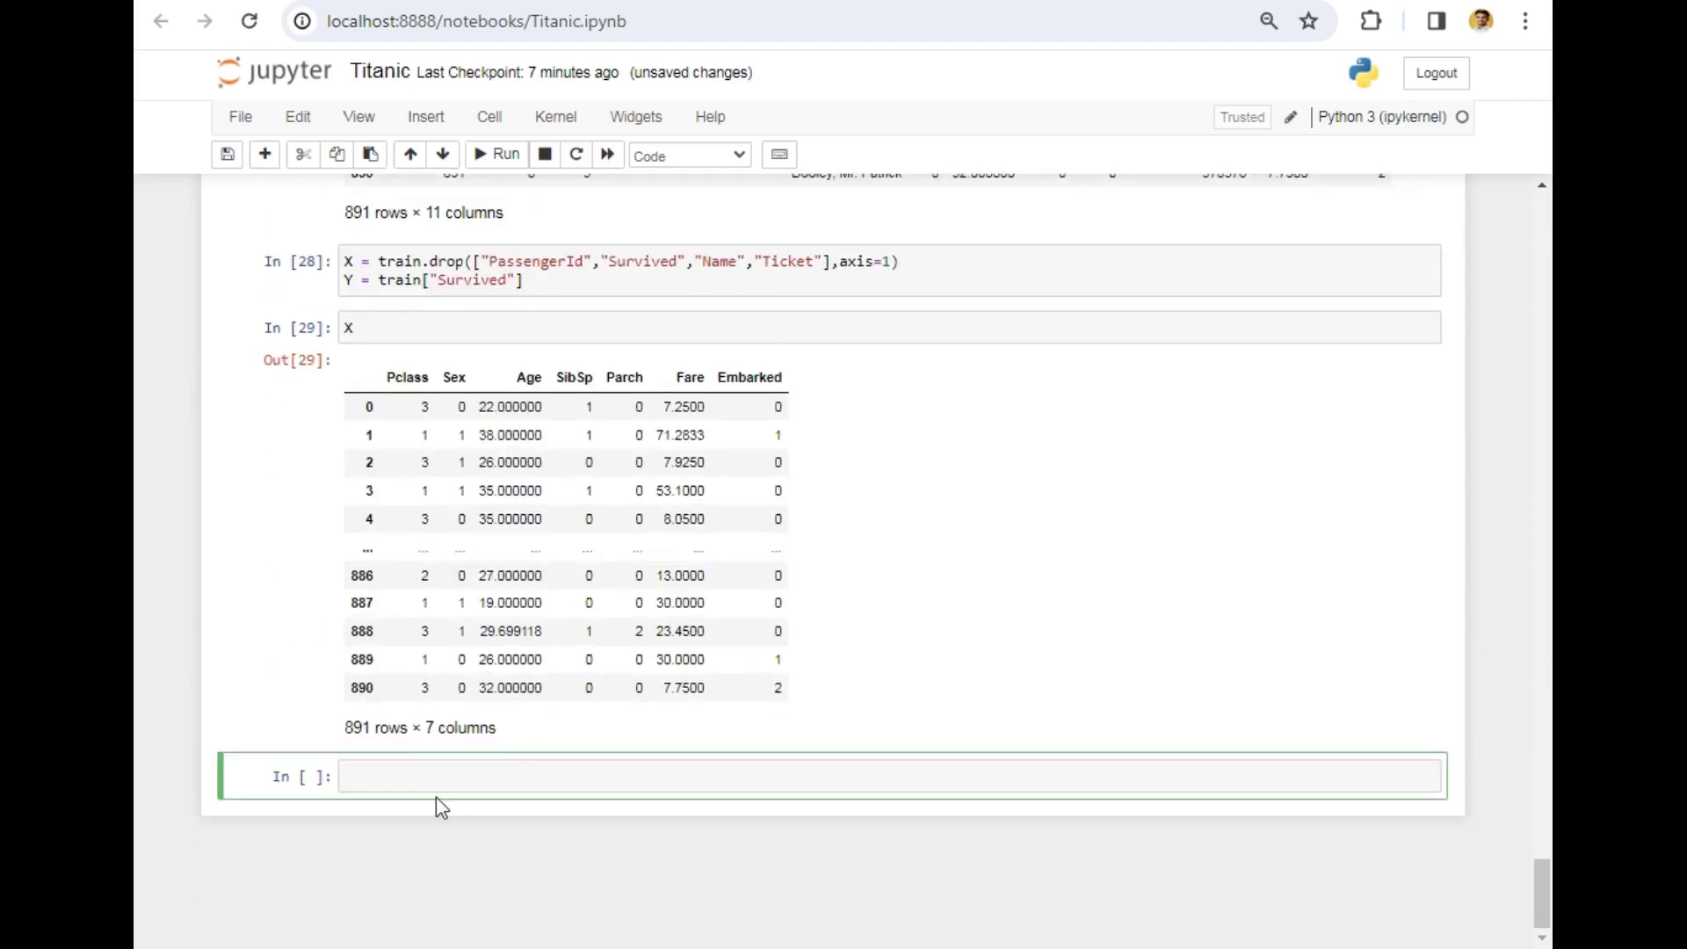
text(Y)
key(shift+Return)
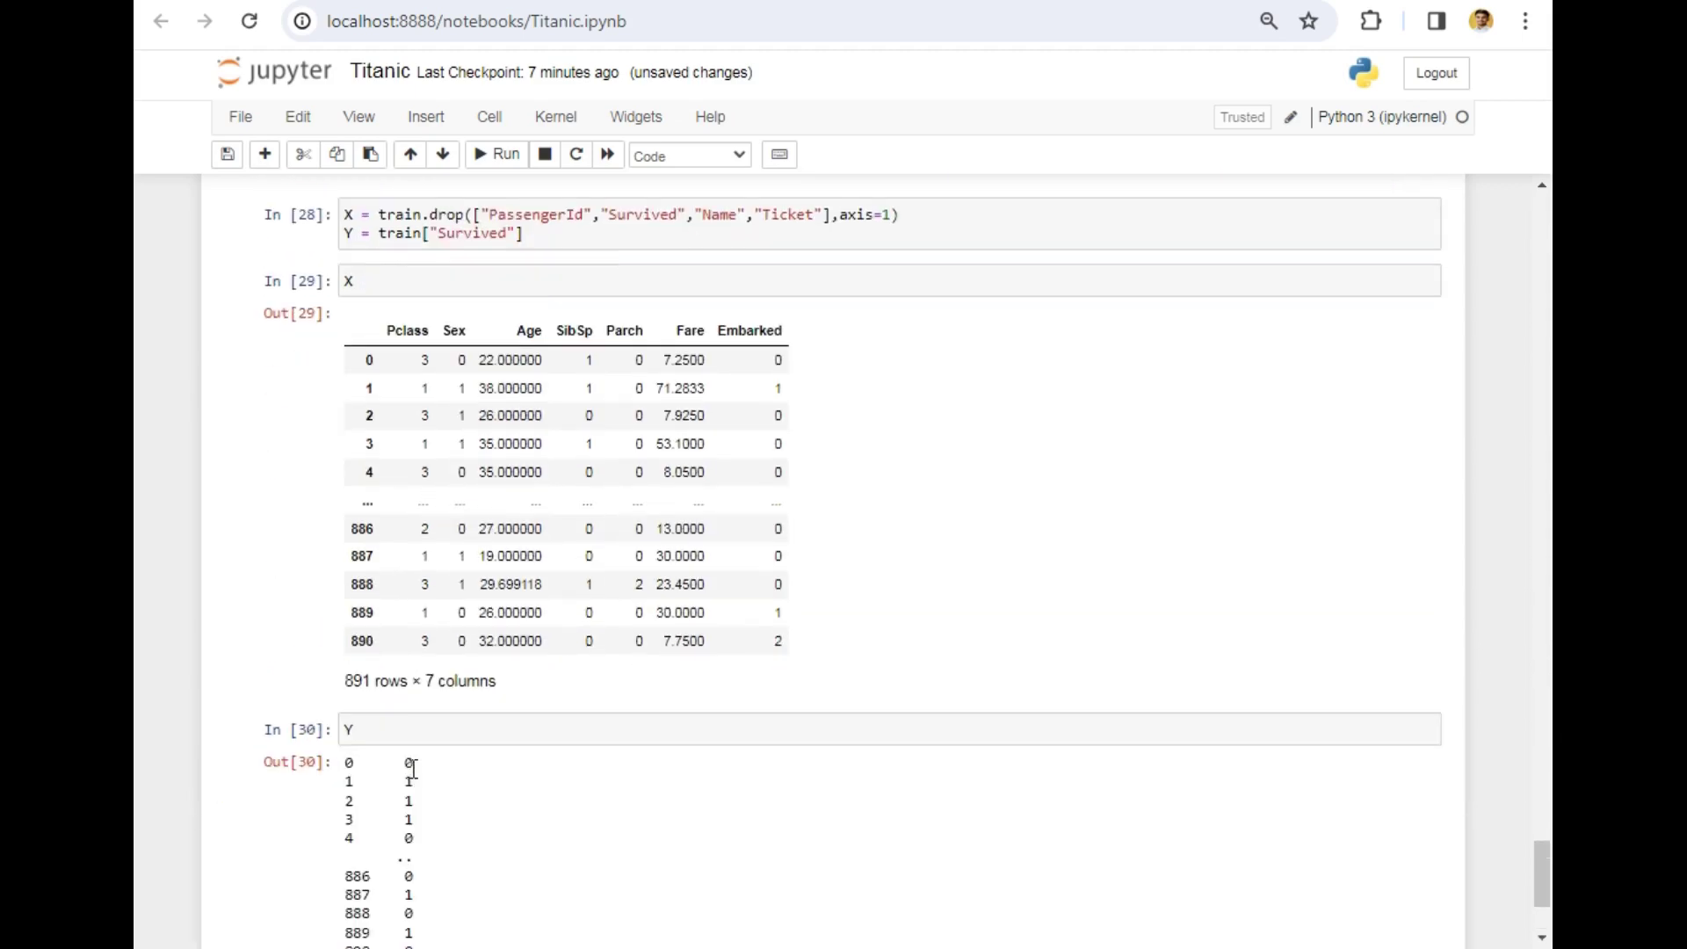
scroll(414, 771, up, 3)
scroll(389, 662, up, 4)
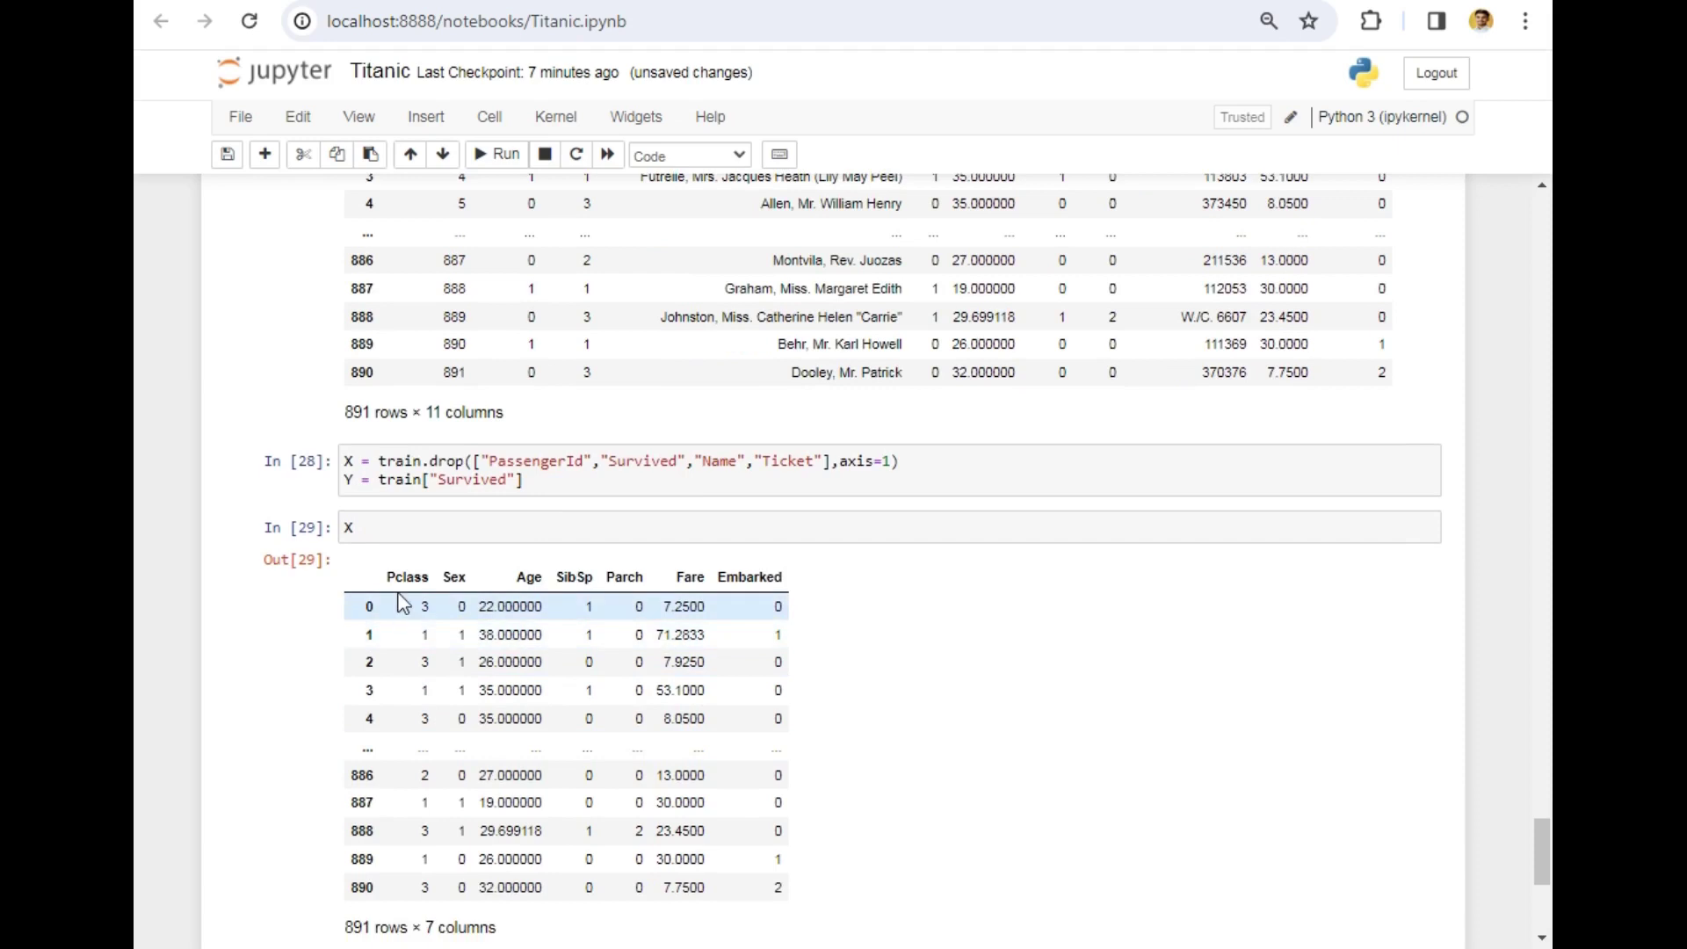
drag(396, 576, 798, 587)
scroll(794, 642, down, 5)
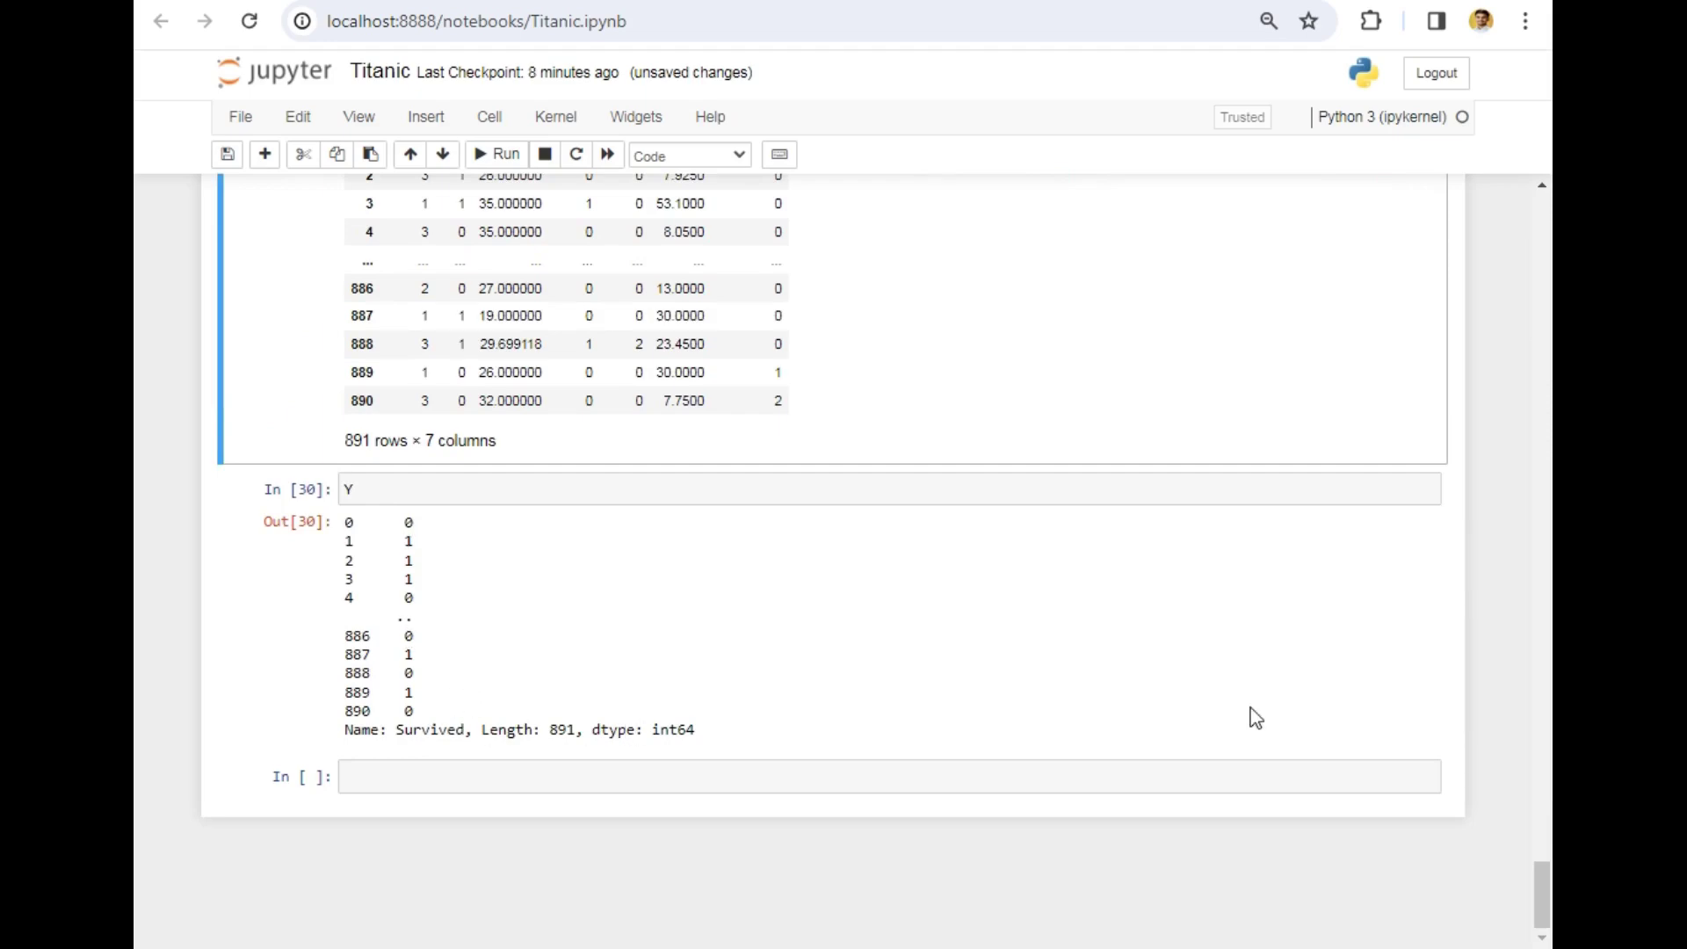
scroll(1252, 718, up, 10)
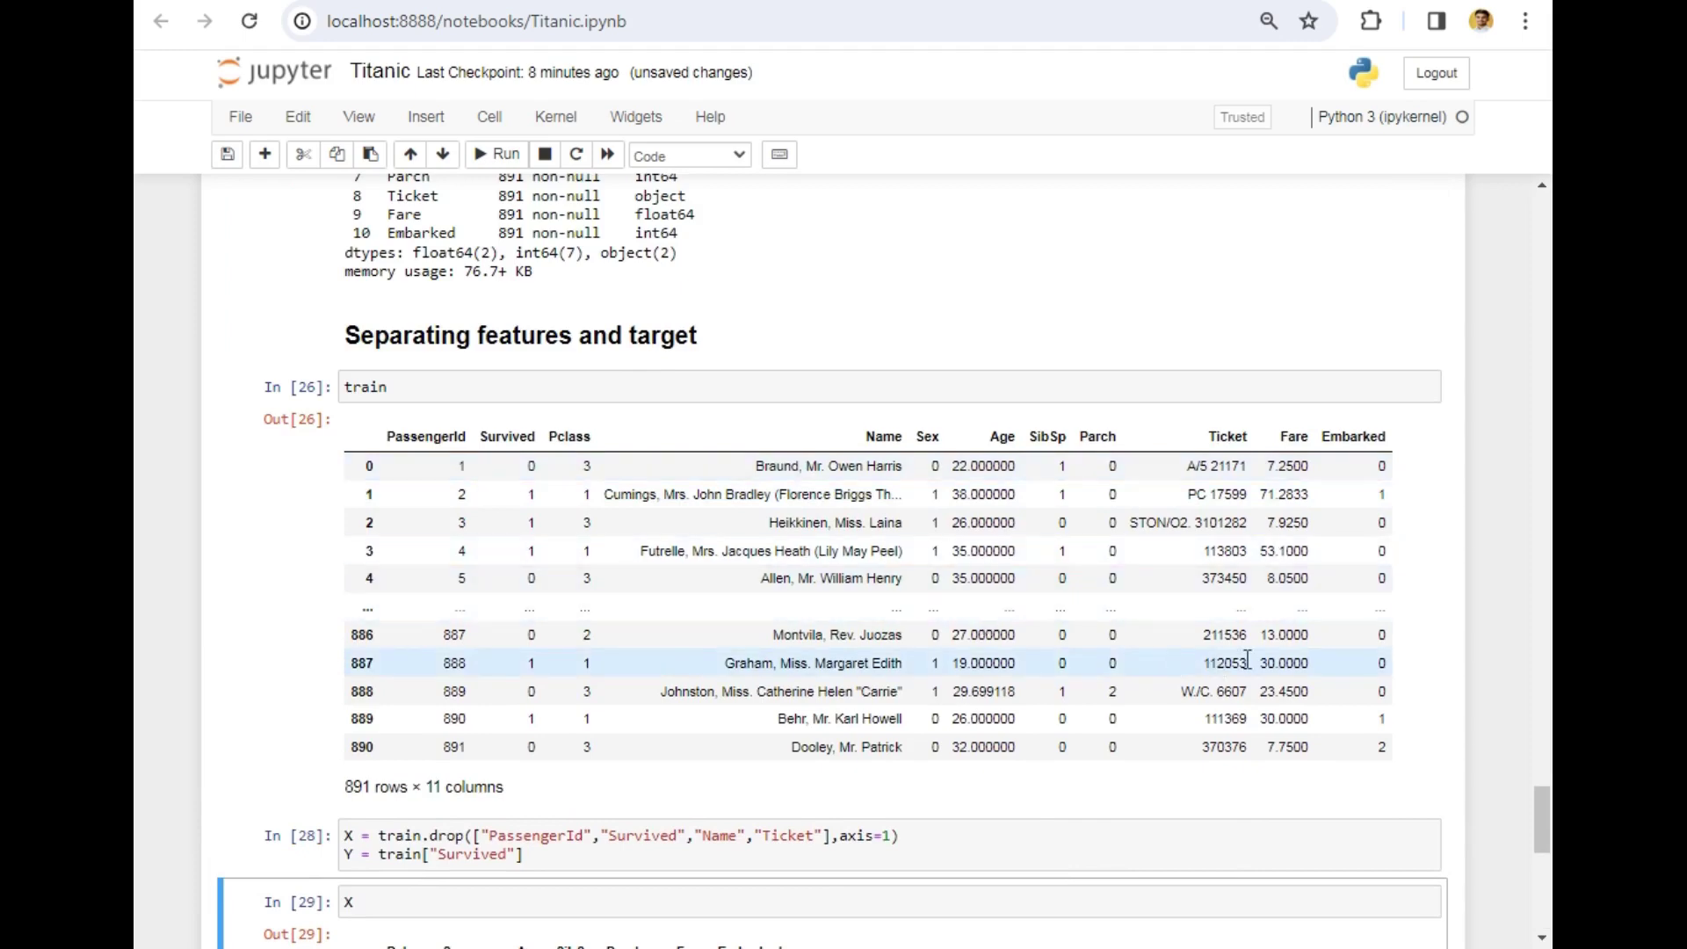
scroll(1250, 663, down, 4)
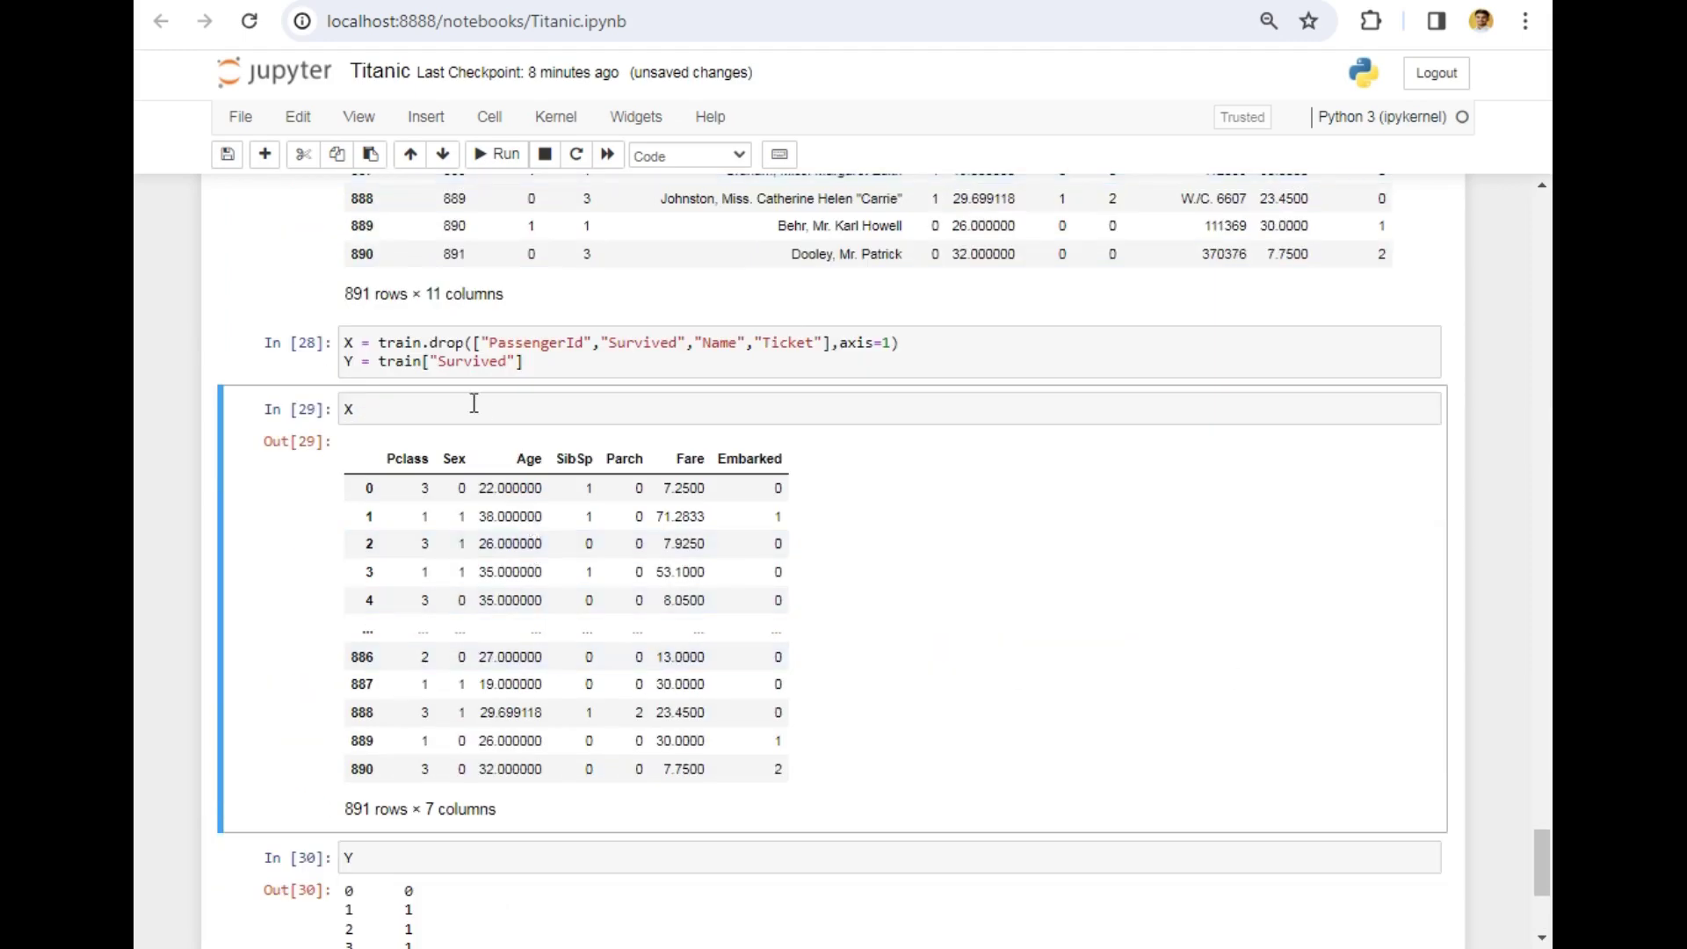
drag(527, 363, 340, 367)
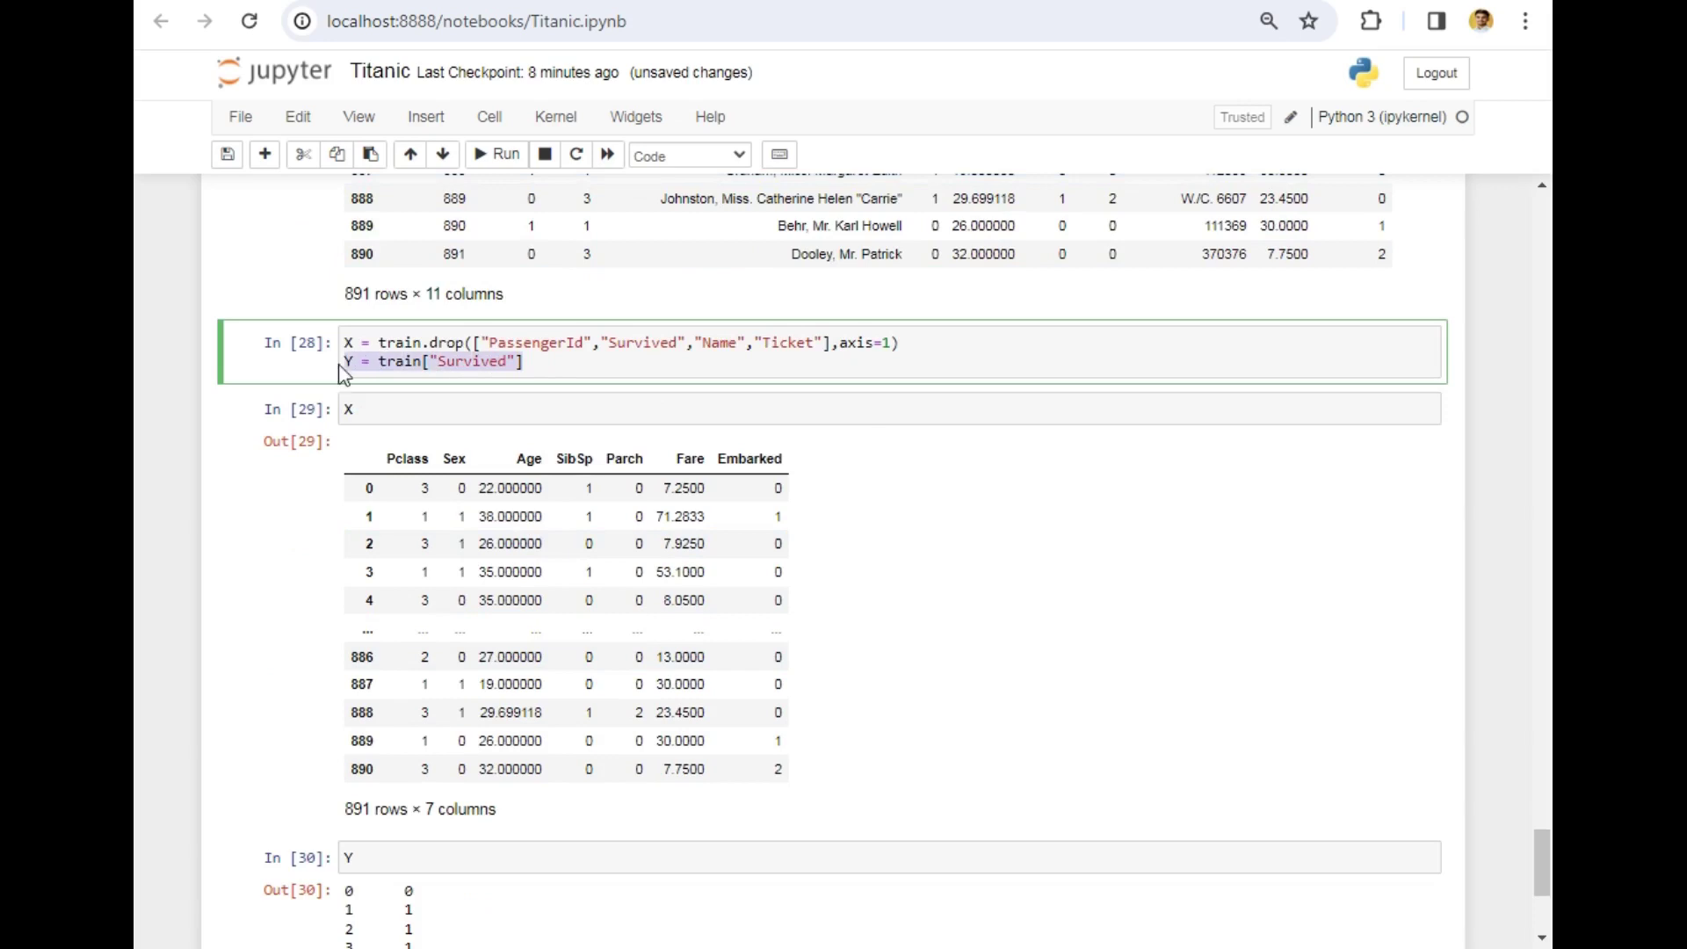
scroll(1066, 563, up, 1)
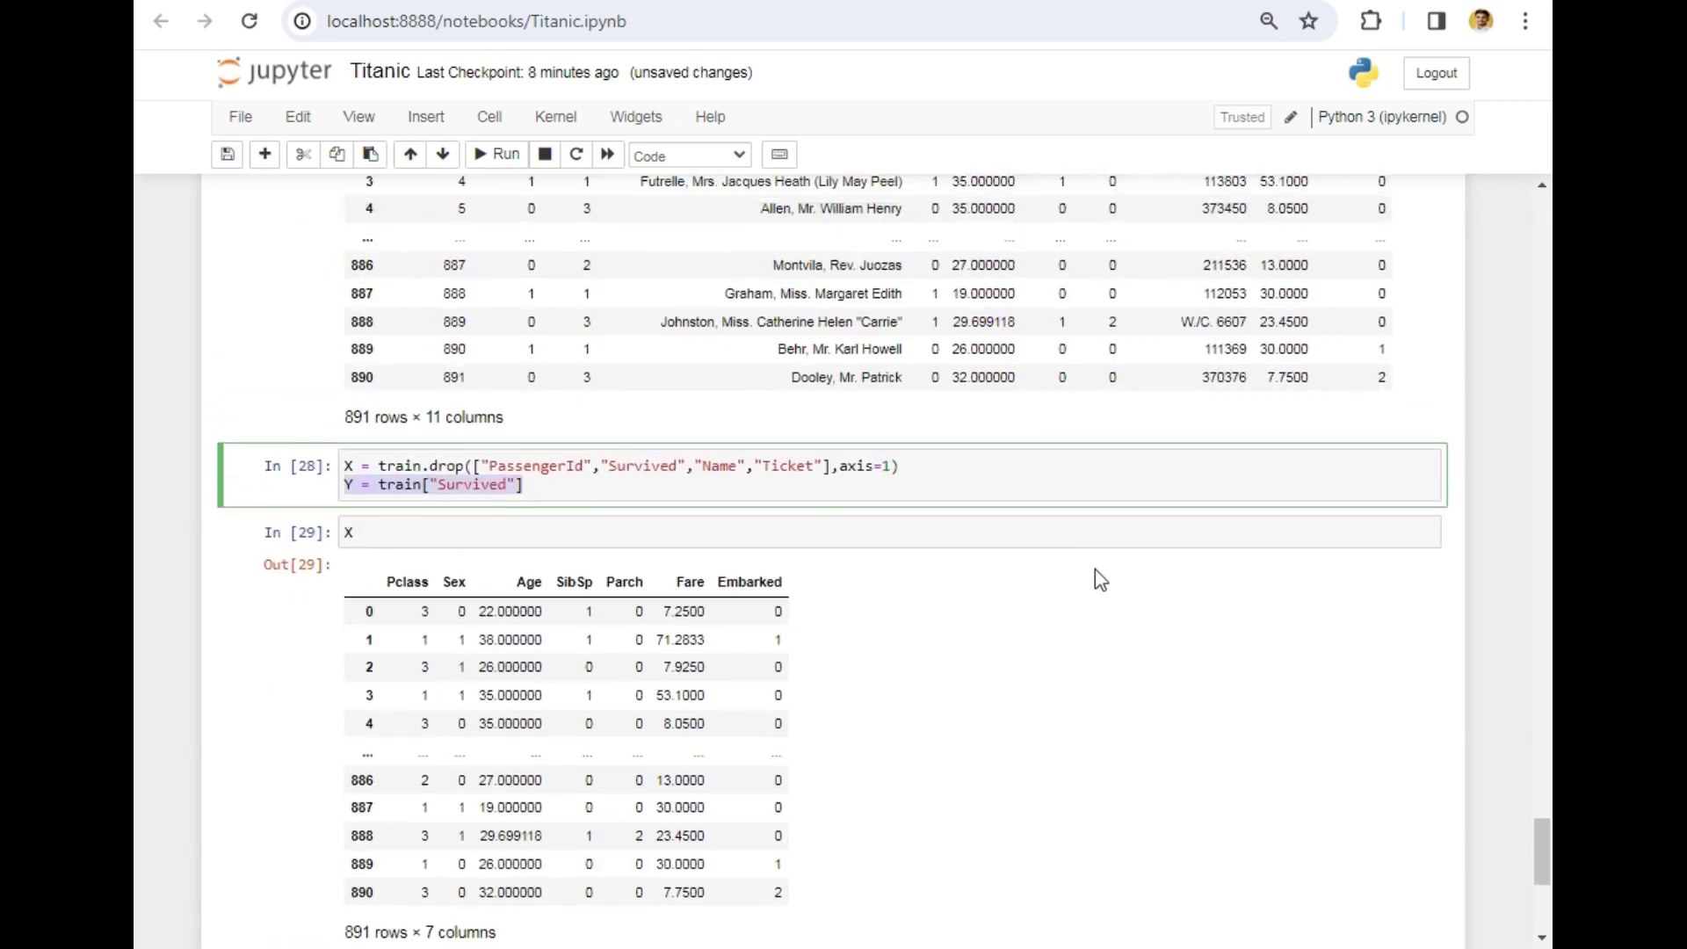
scroll(1221, 708, up, 1)
scroll(1222, 708, down, 4)
scroll(1132, 664, down, 4)
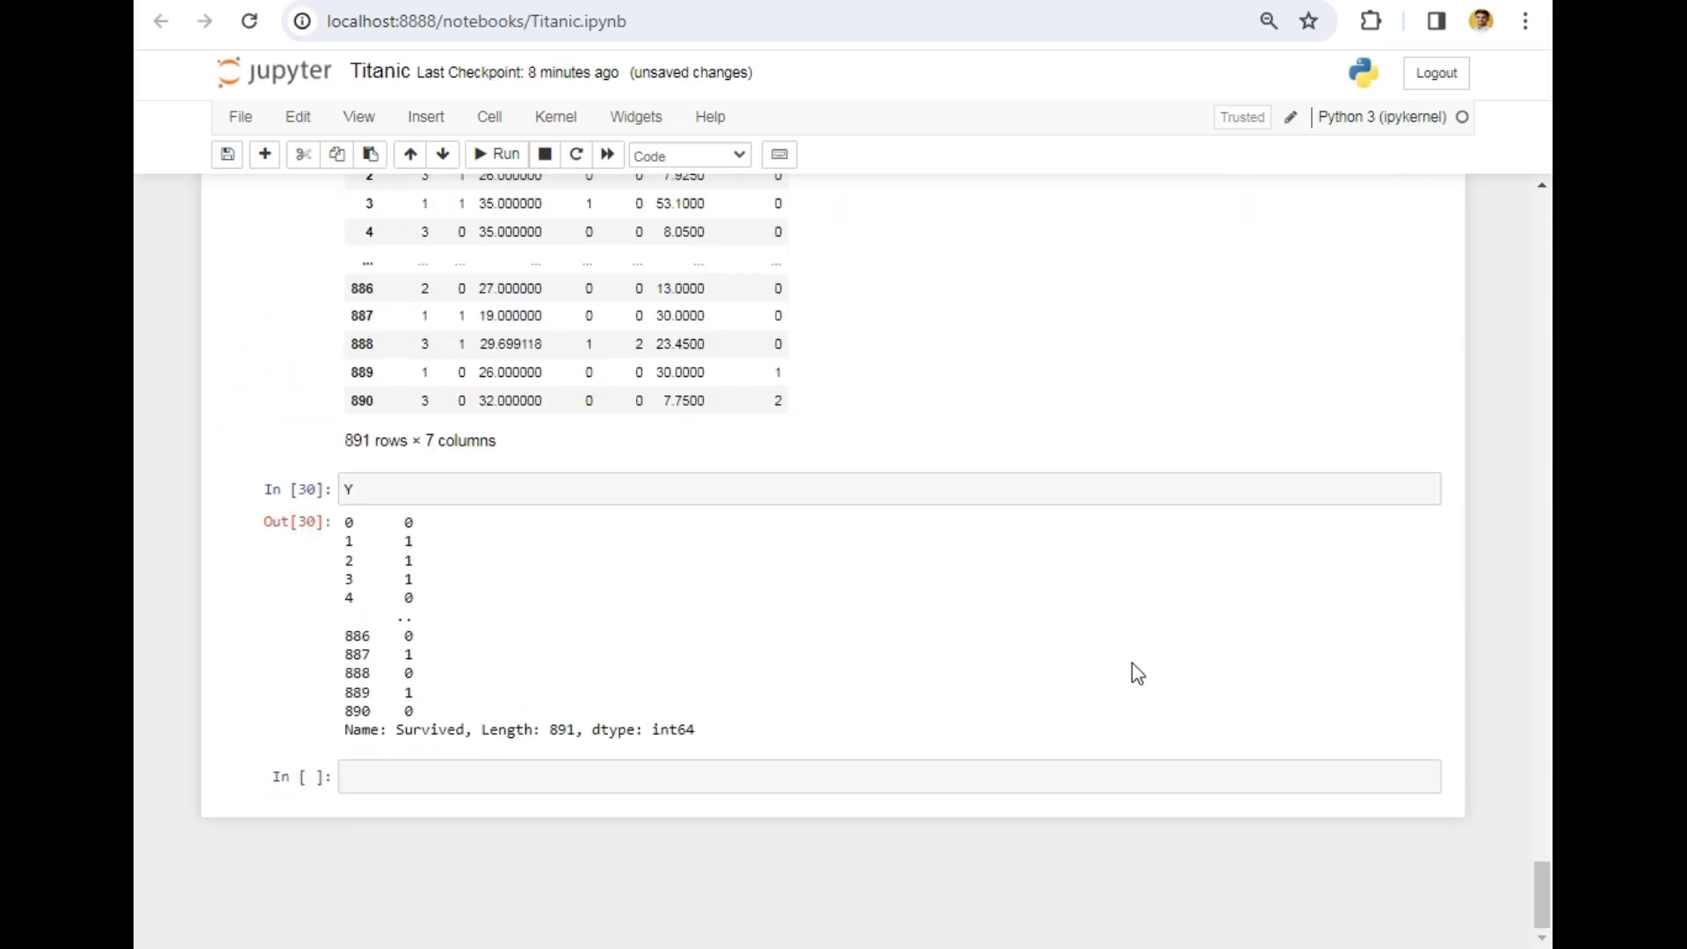
Run a shape check on lowercase x, then correct it to X.shape so it returns (891, 7)
click(574, 777)
text(x)
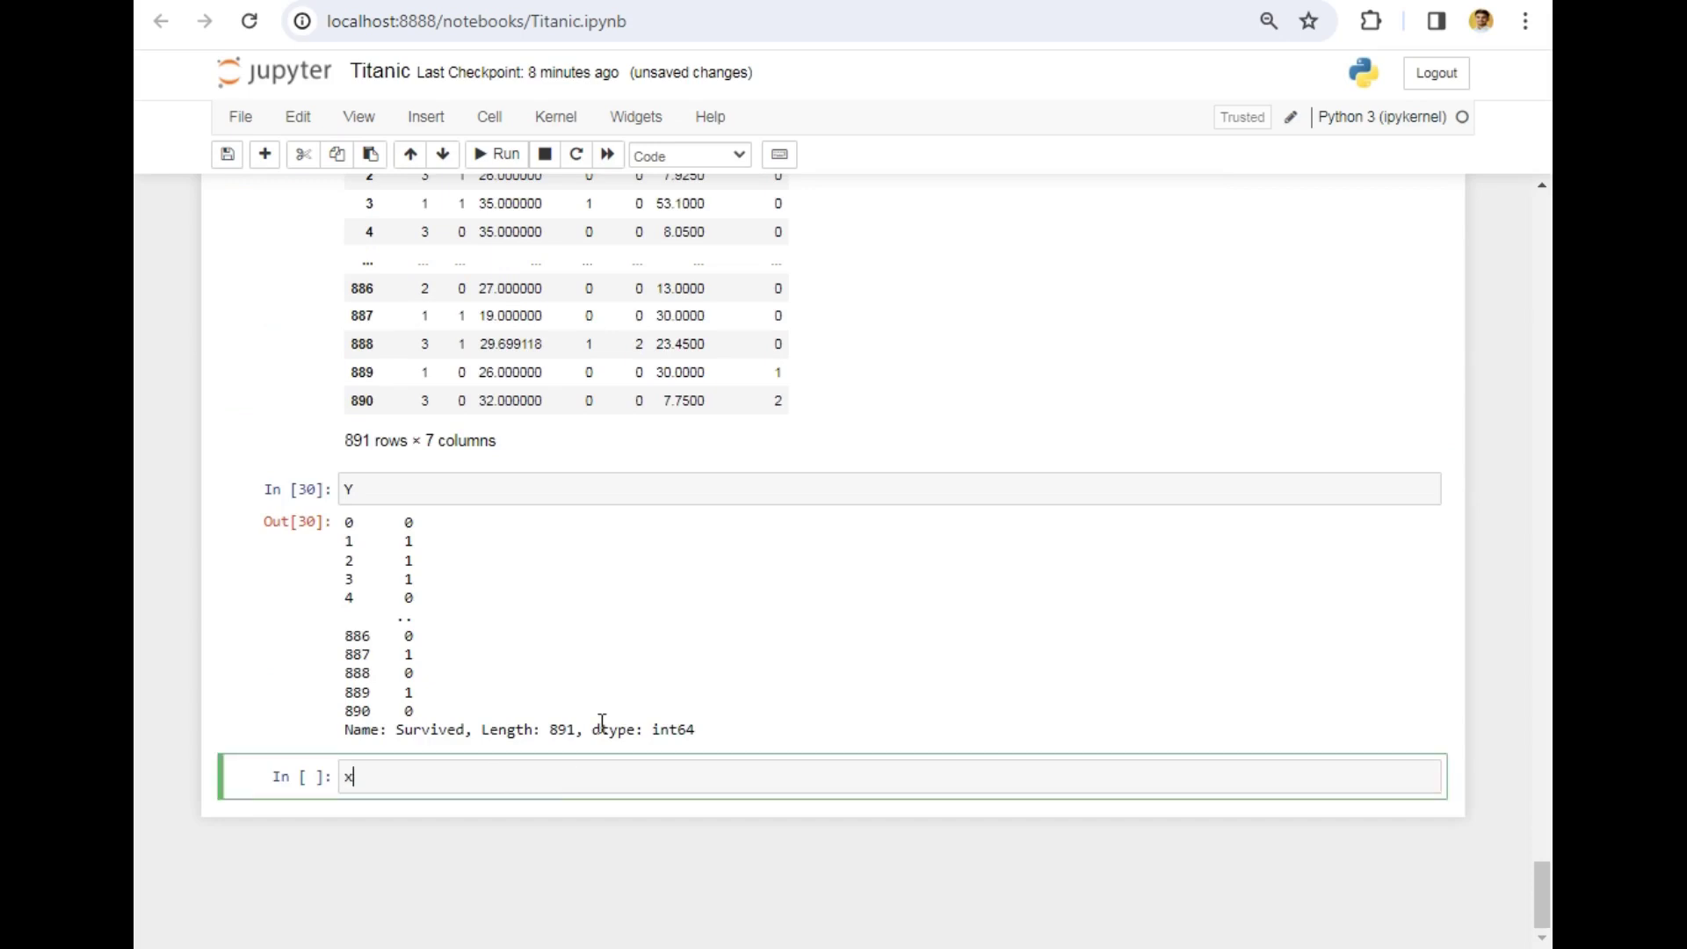
text(.sh)
text(.s)
text(pe()
key(shift+Return)
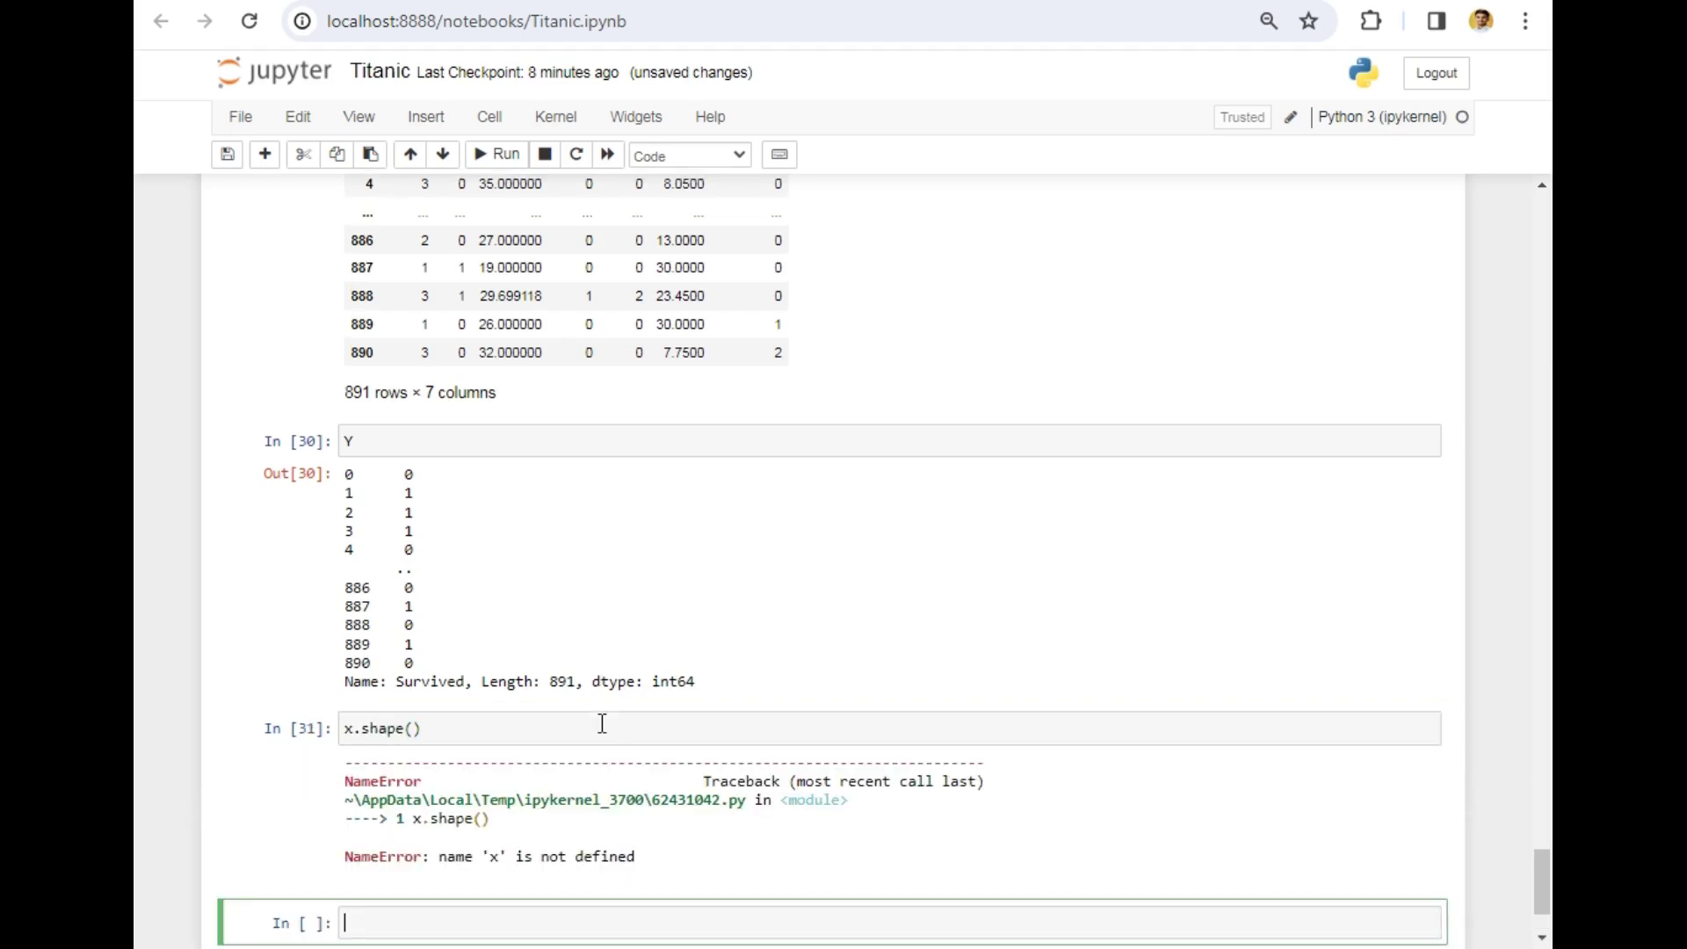
click(601, 724)
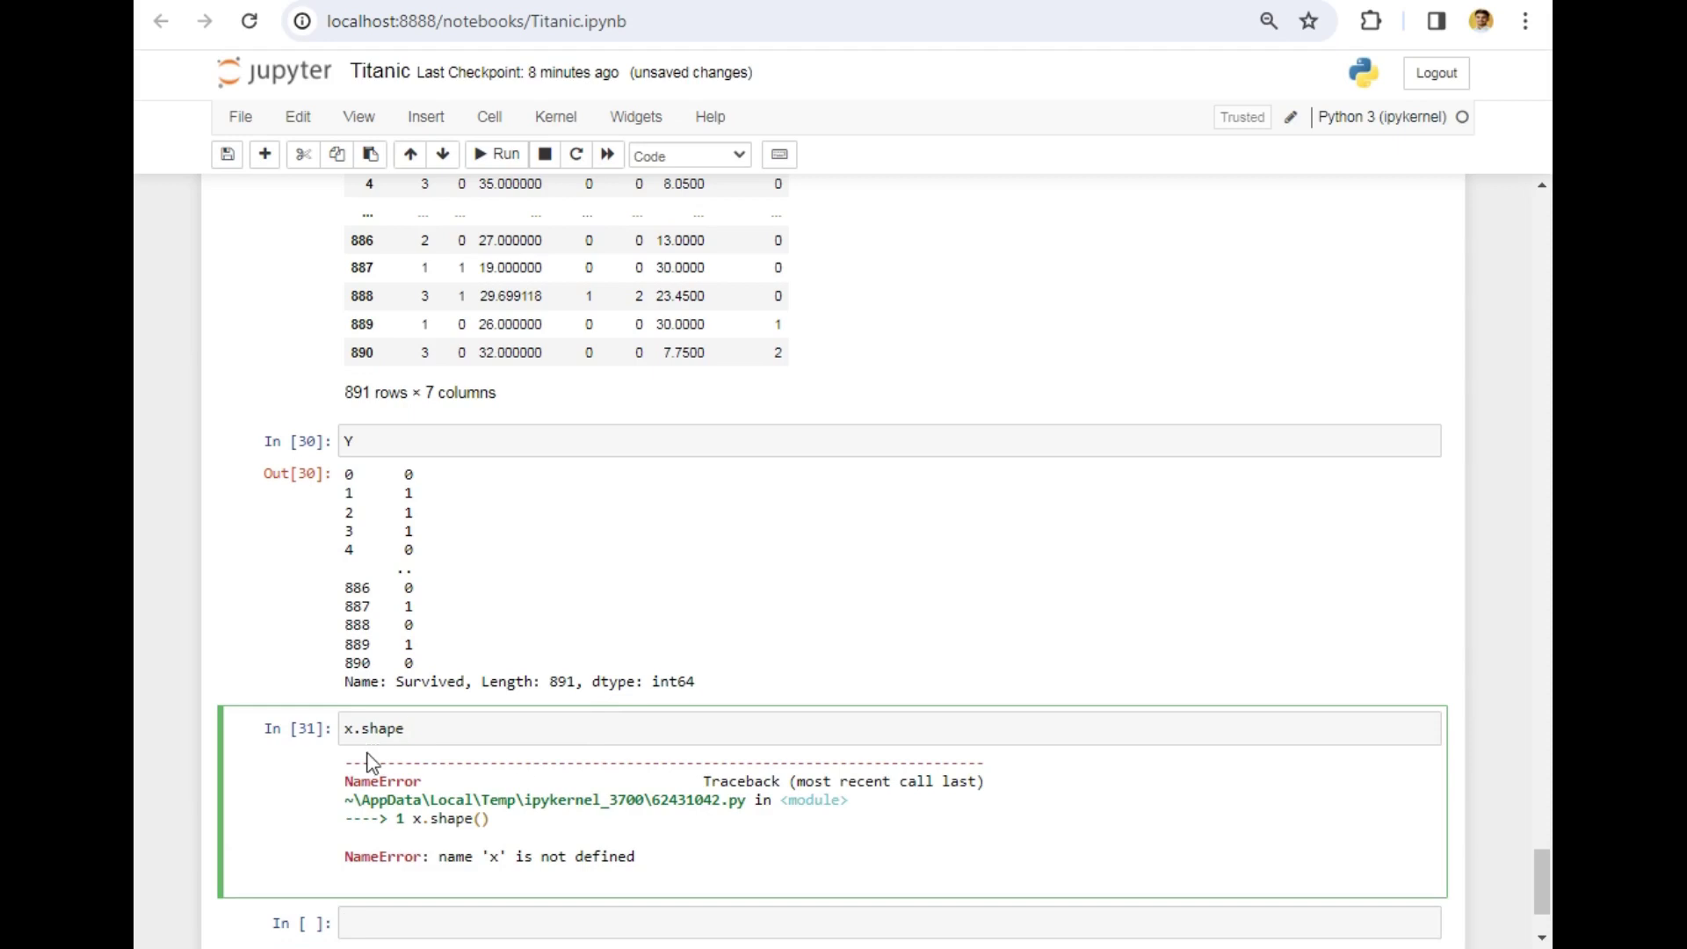
click(353, 727)
key(BackSpace)
text(X)
key(shift+Return)
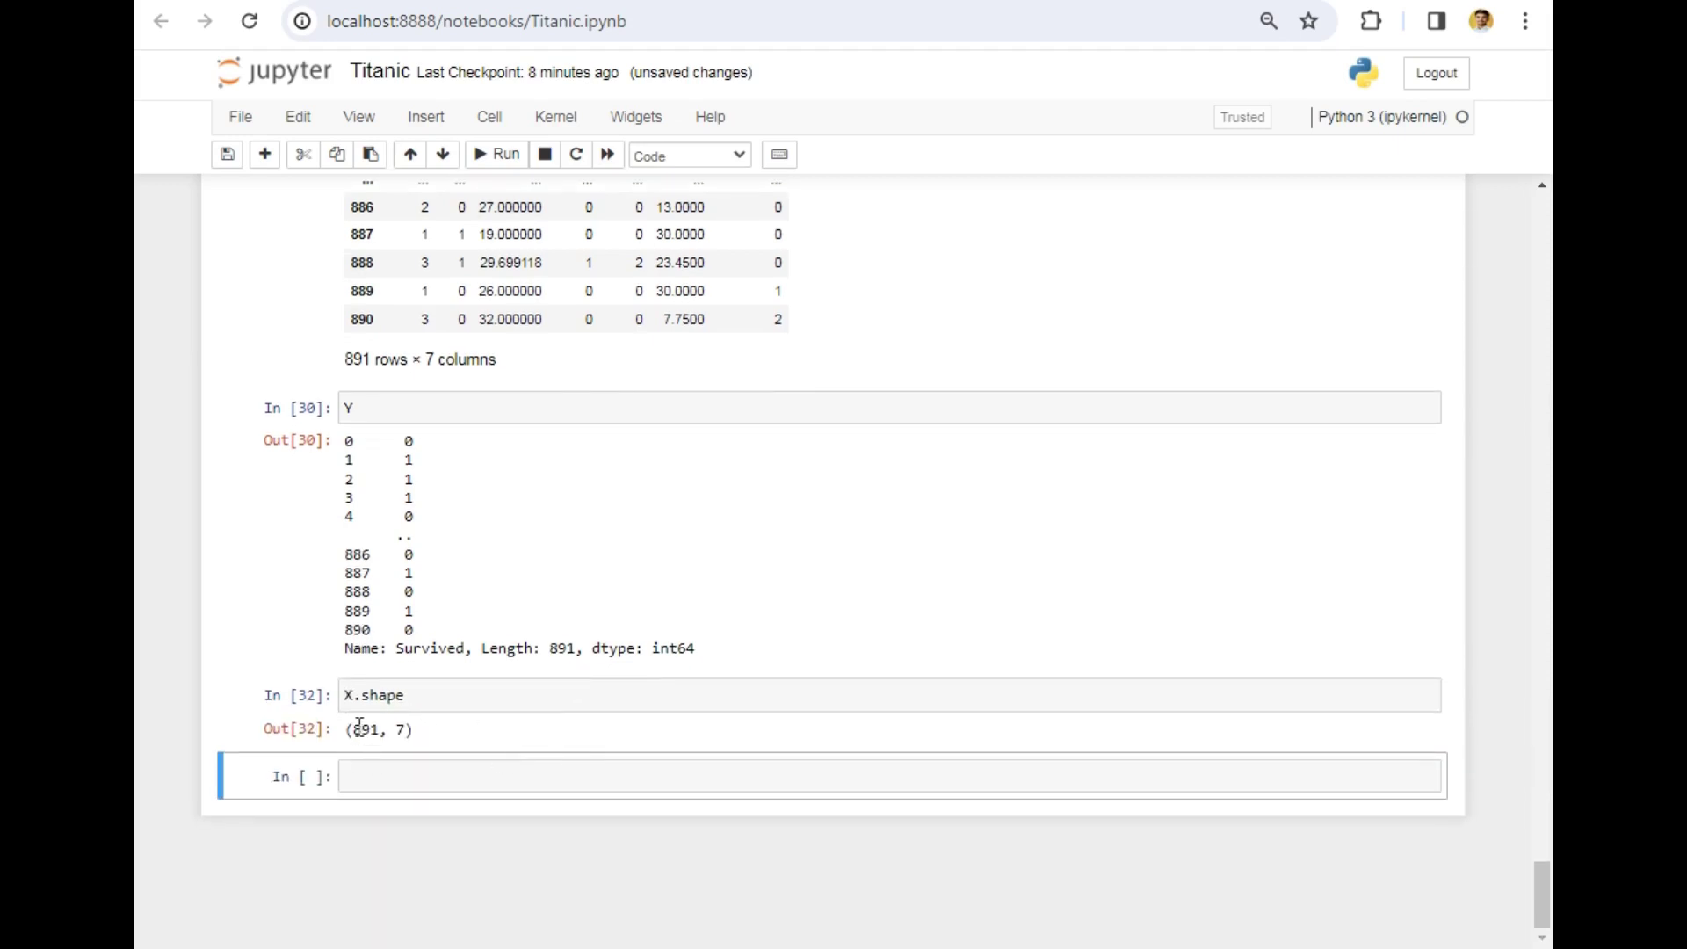
Highlight the 891 in the shape output, then copy the X.shape code
double_click(363, 729)
click(405, 729)
drag(383, 729, 356, 730)
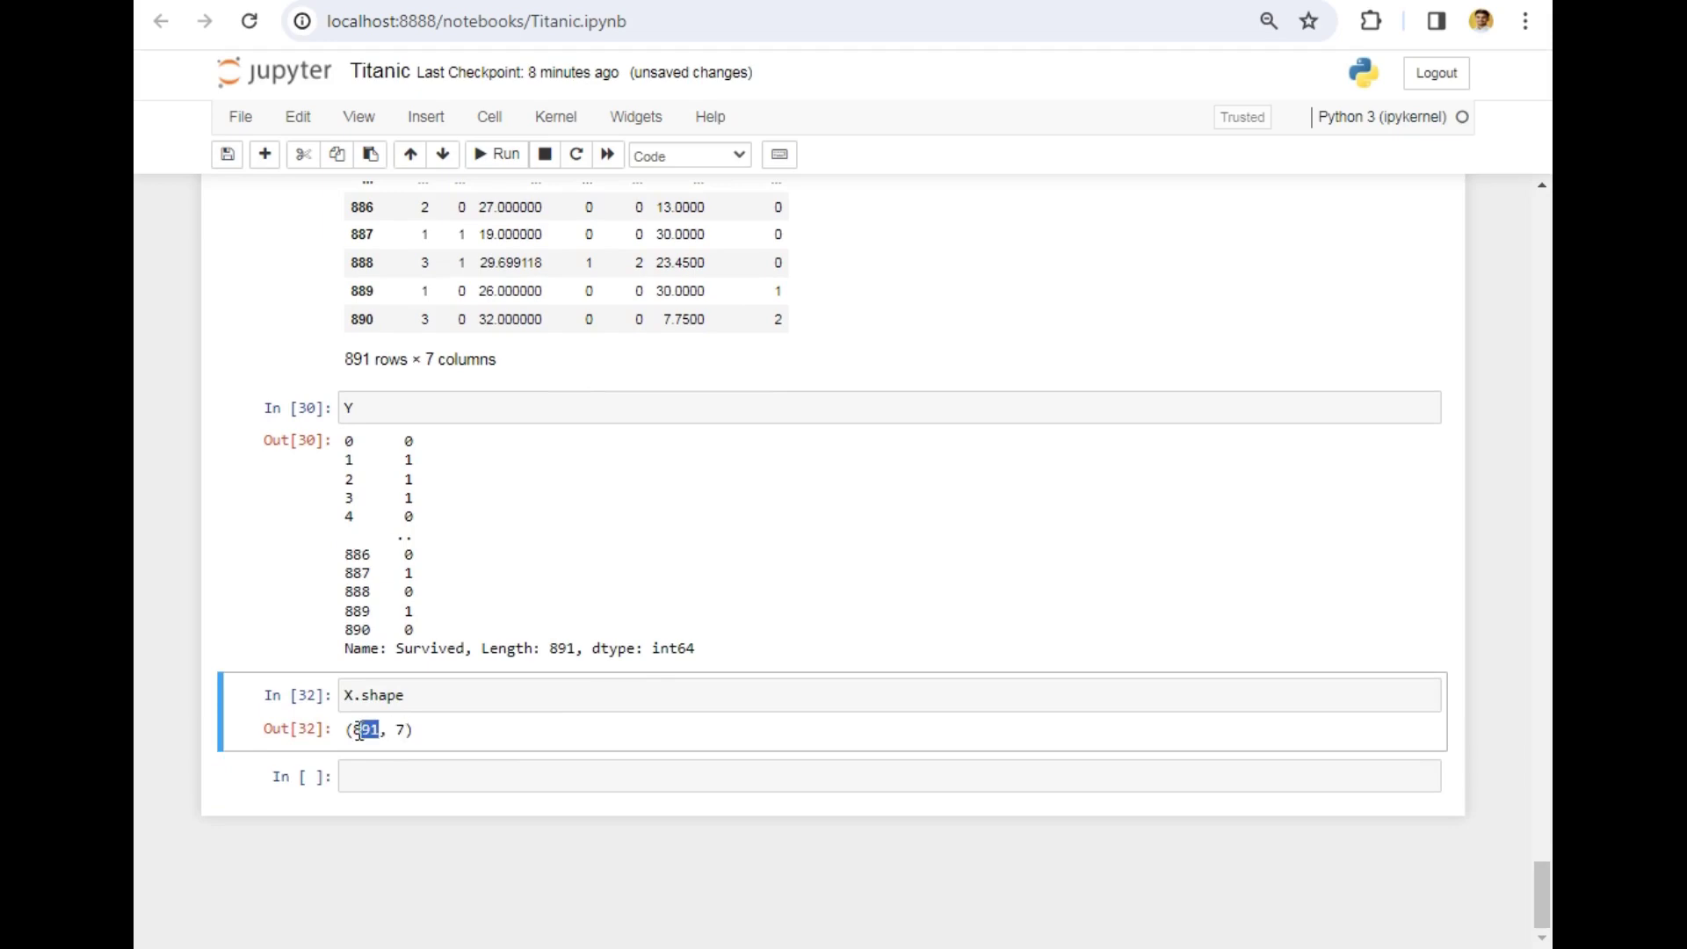
scroll(399, 617, up, 6)
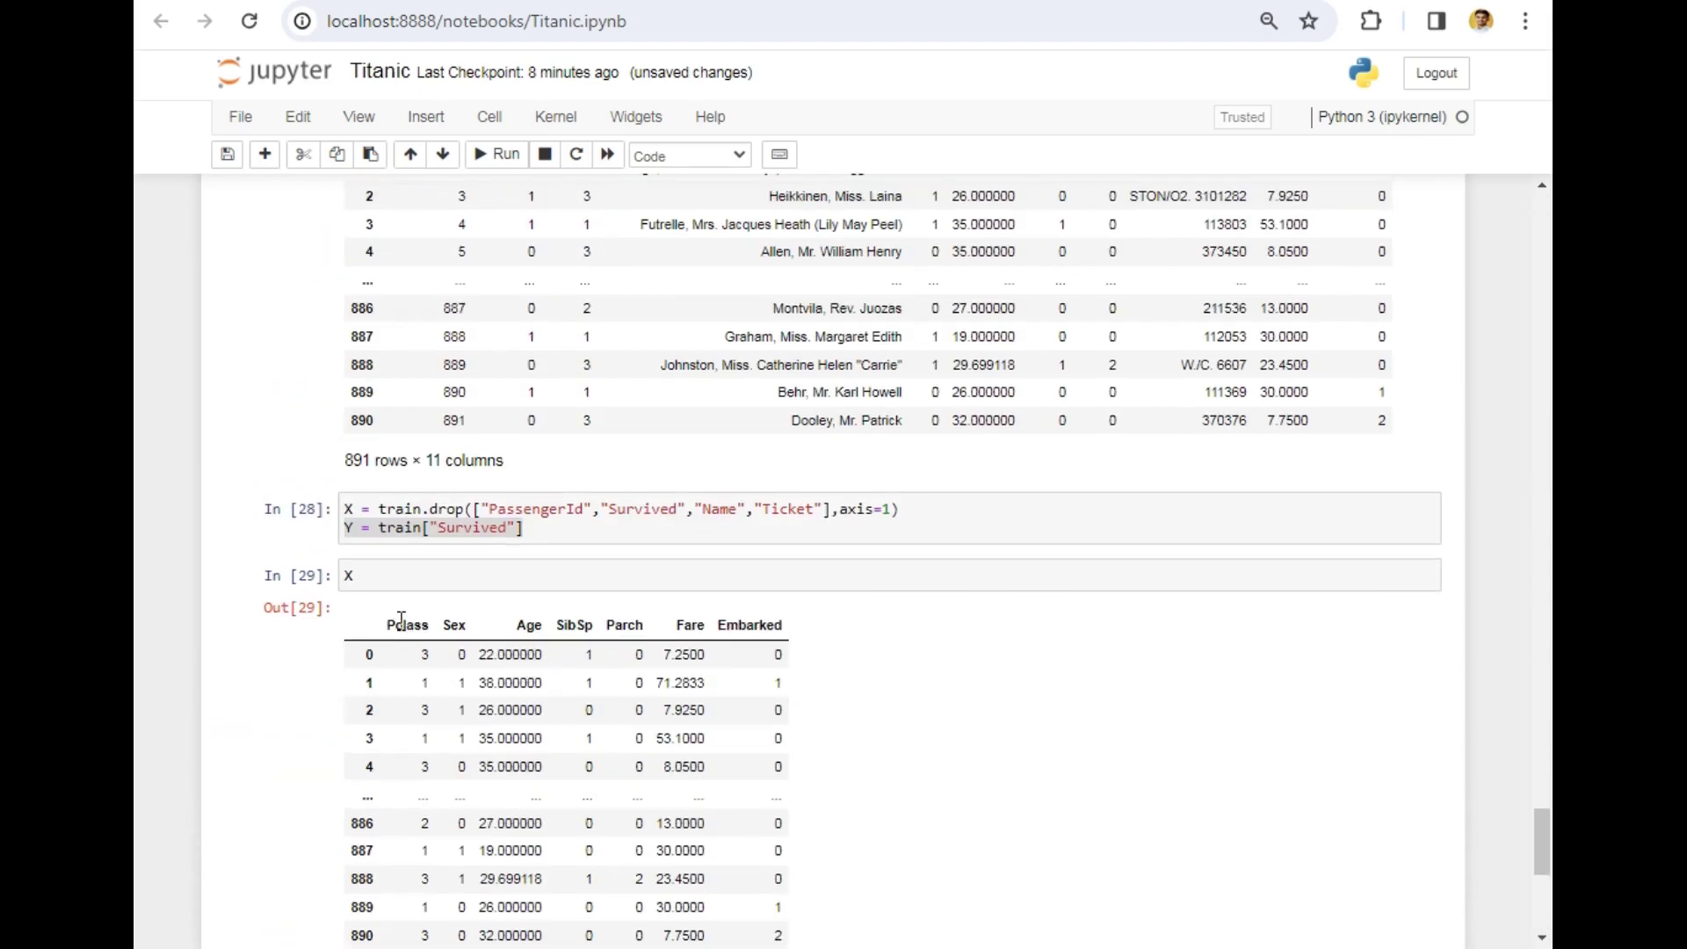
drag(400, 617, 810, 633)
click(816, 633)
scroll(818, 635, down, 6)
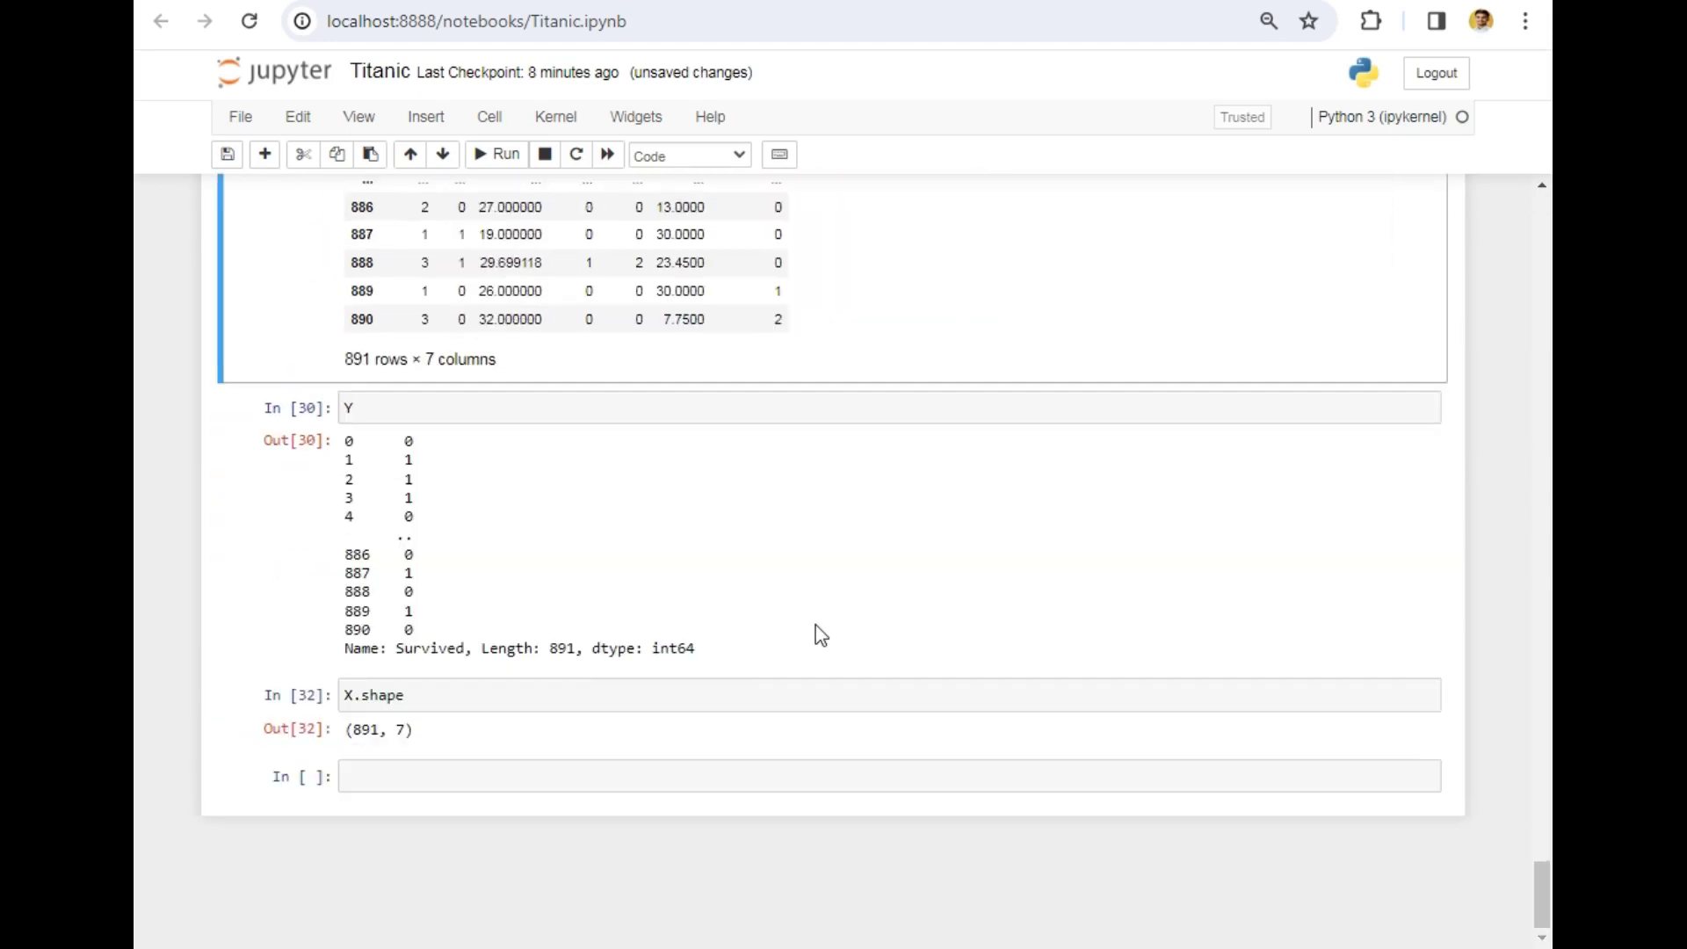
drag(413, 696, 336, 697)
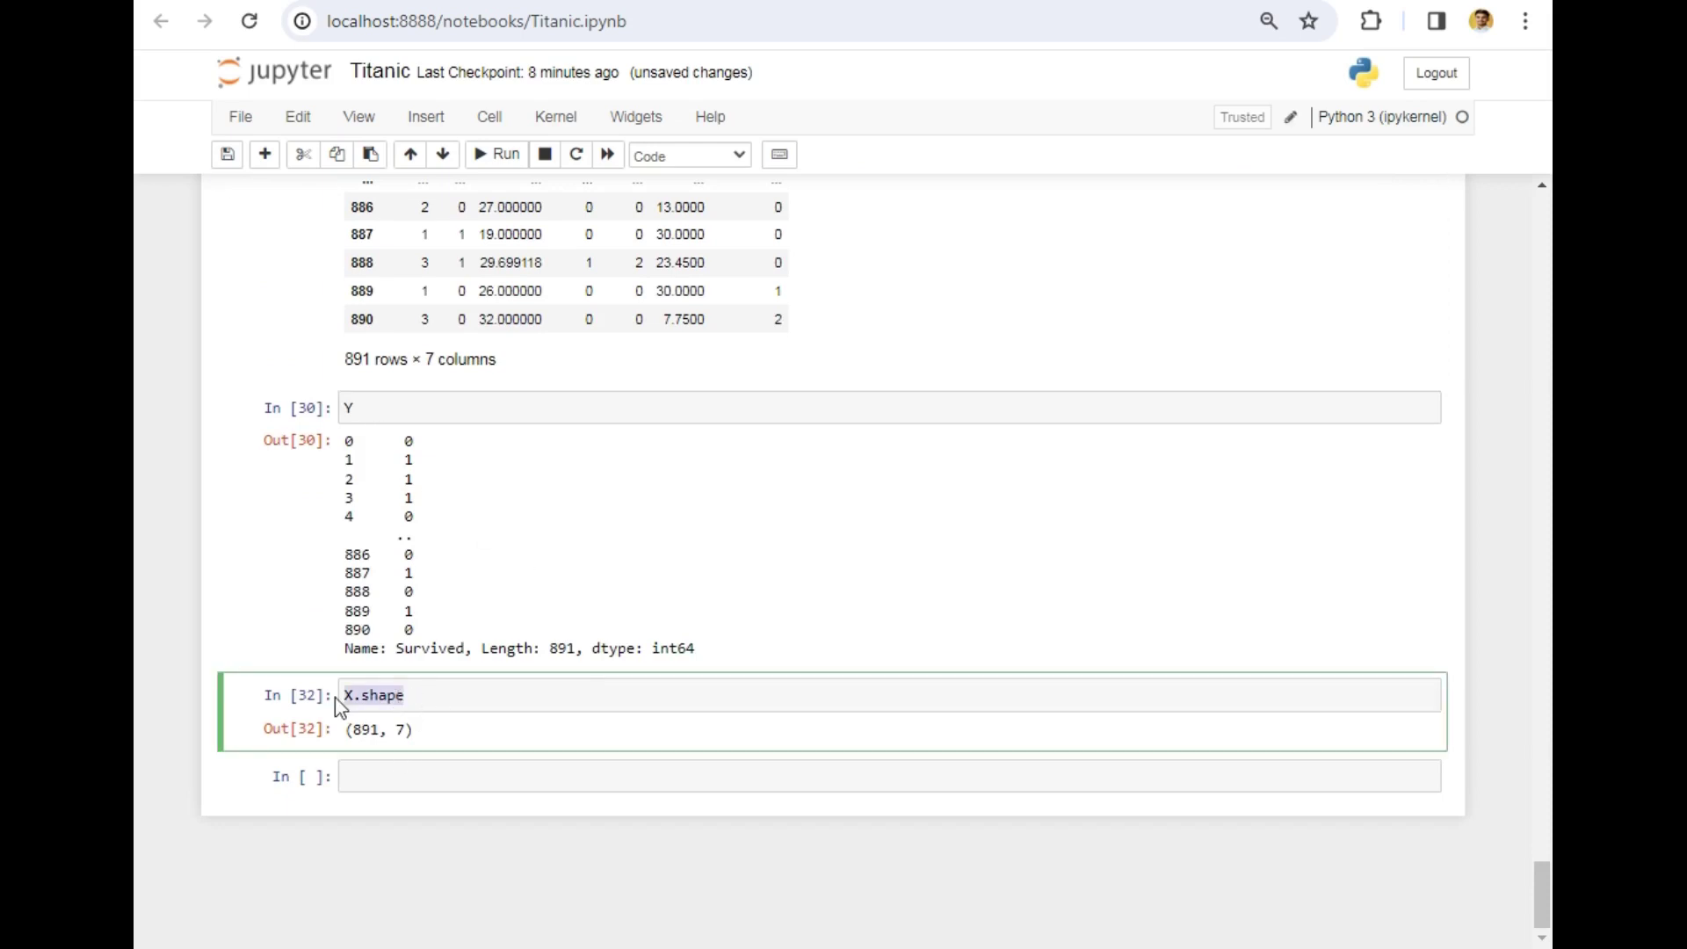
key(ctrl+c)
Paste X.shape into the last cell, change it to Y.shape, and run it to get (891,)
click(362, 778)
key(ctrl+v)
click(356, 777)
key(BackSpace)
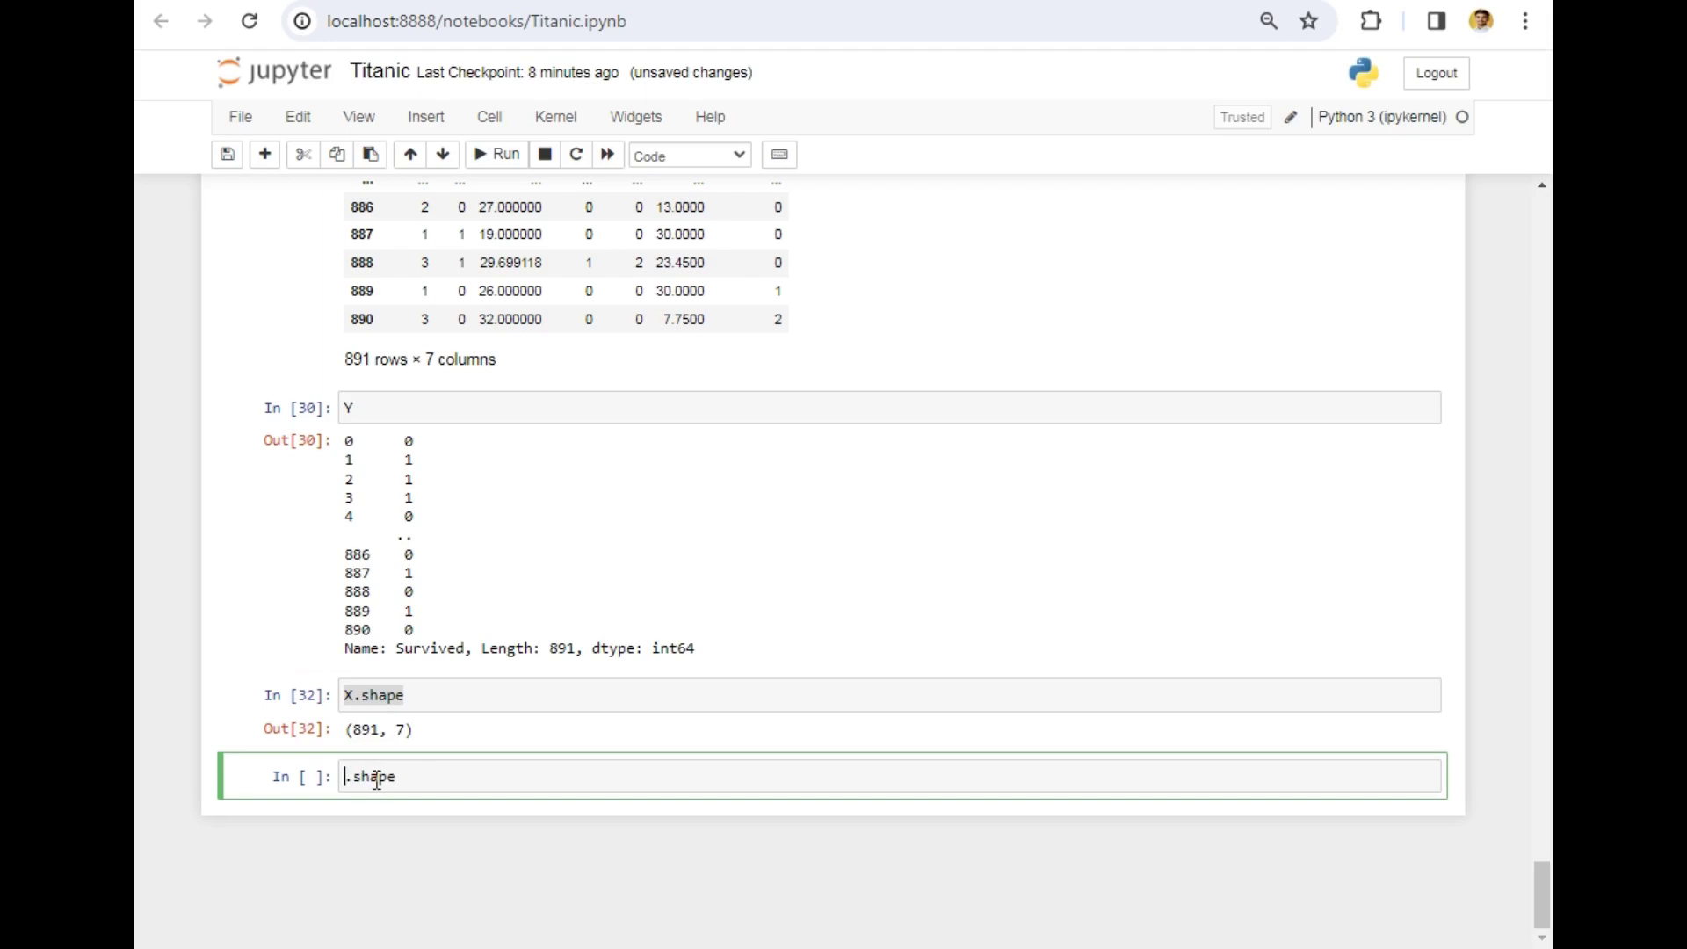
text(Y)
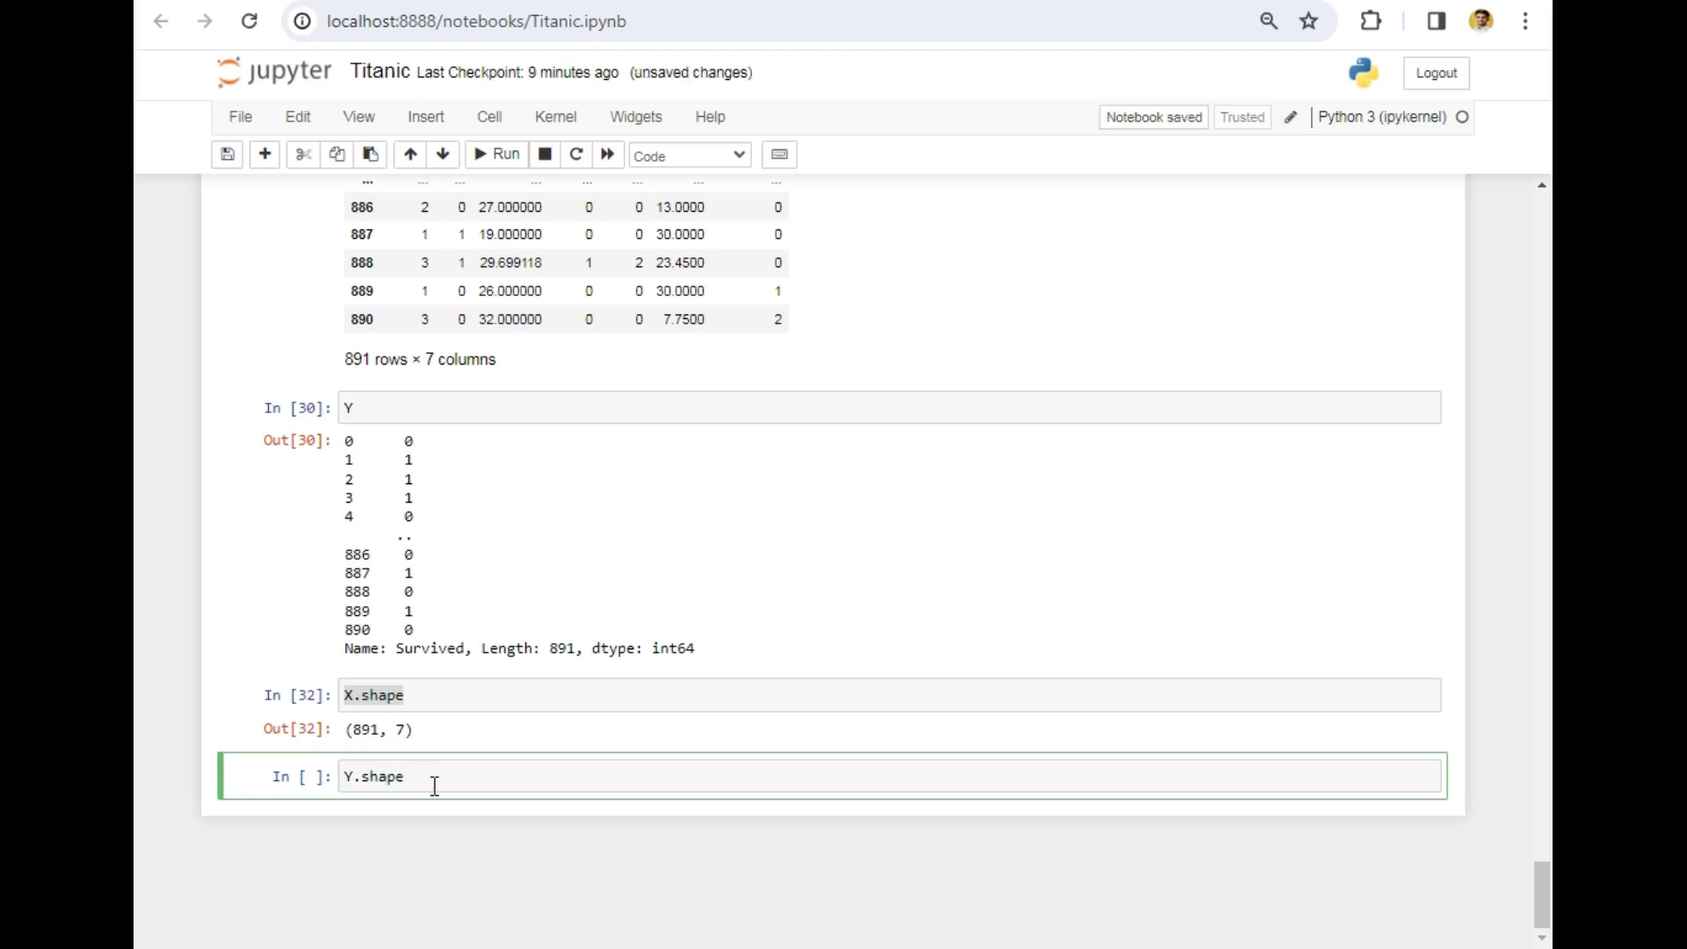
key(shift+Return)
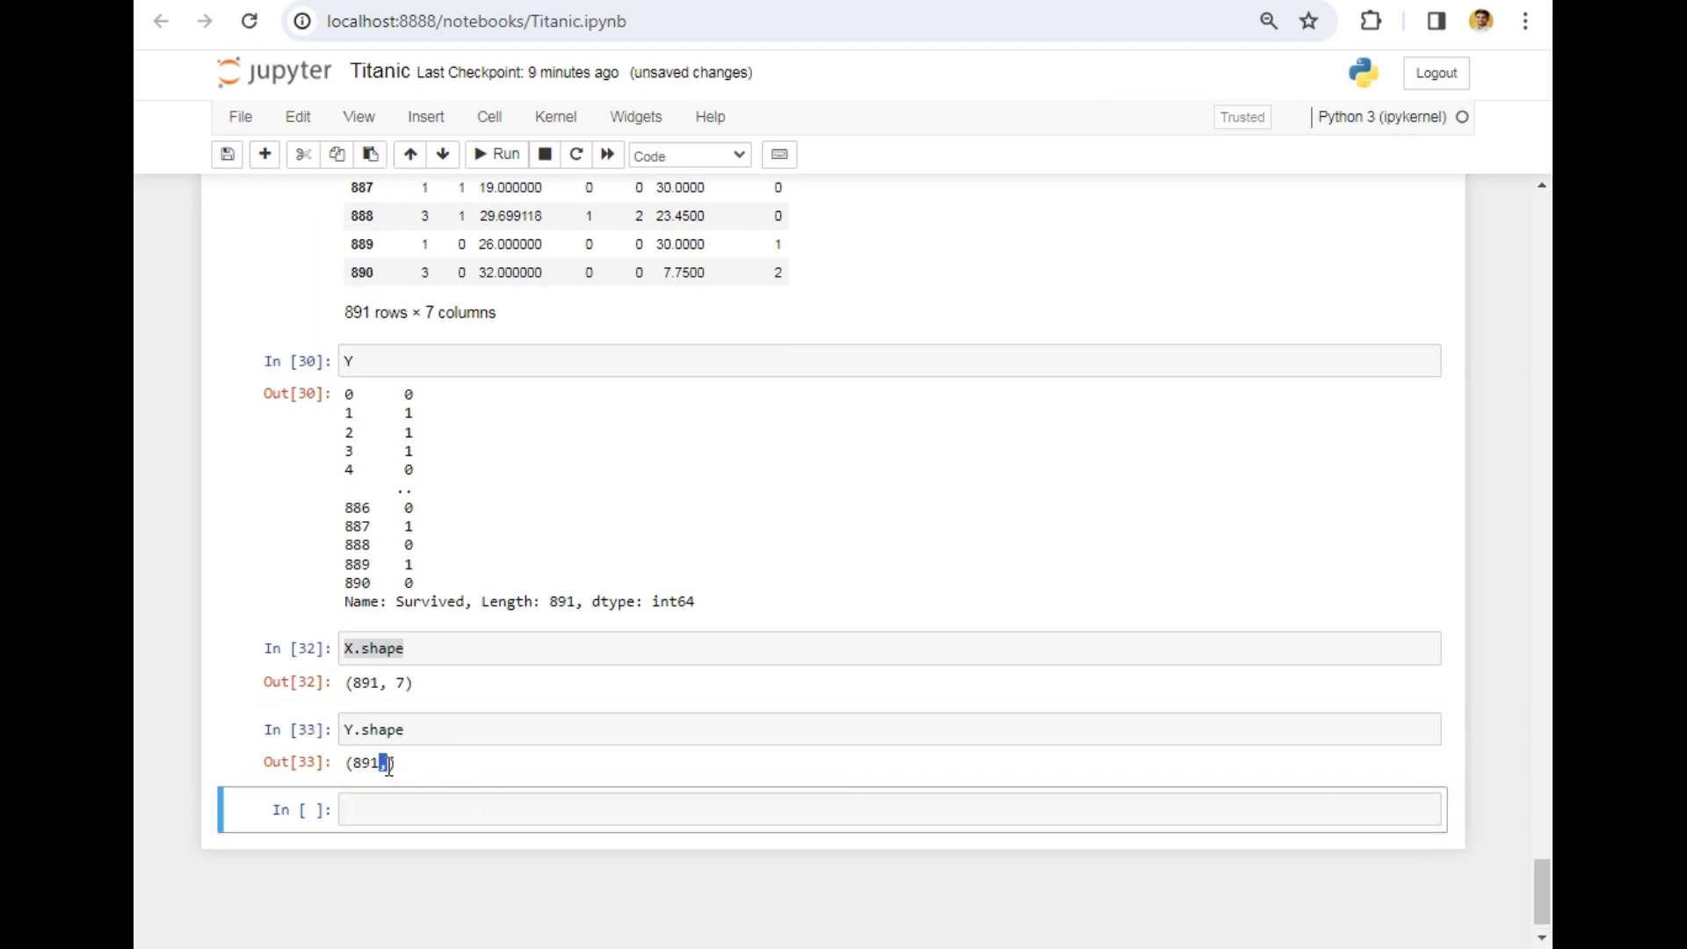
double_click(389, 765)
click(405, 774)
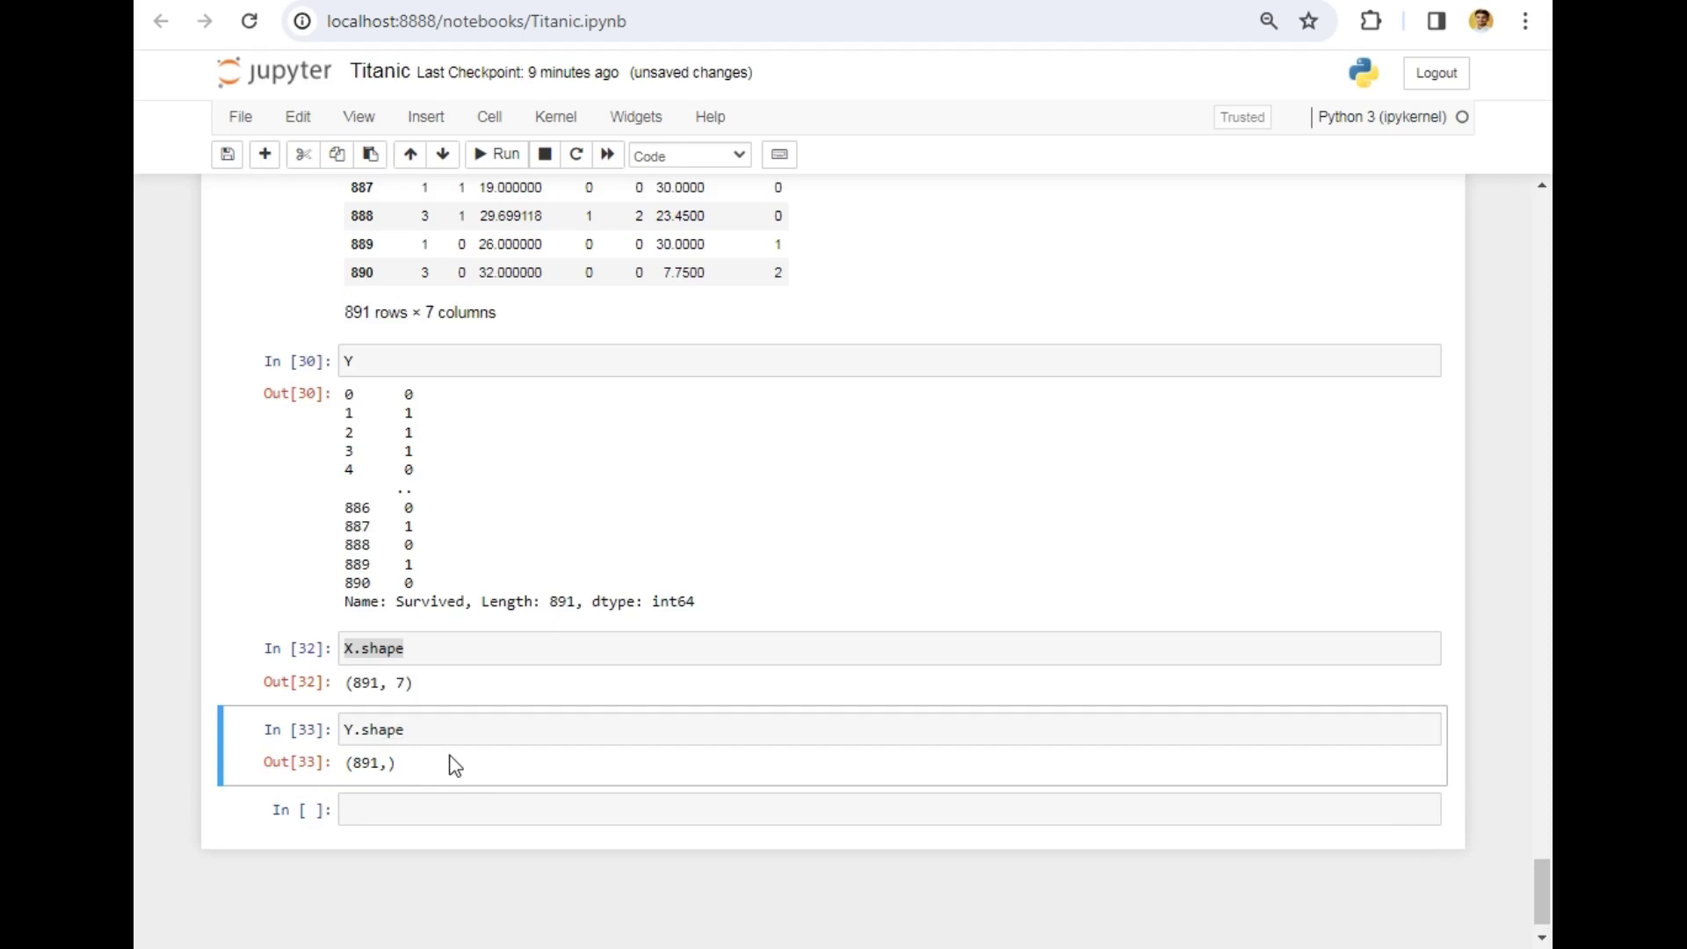